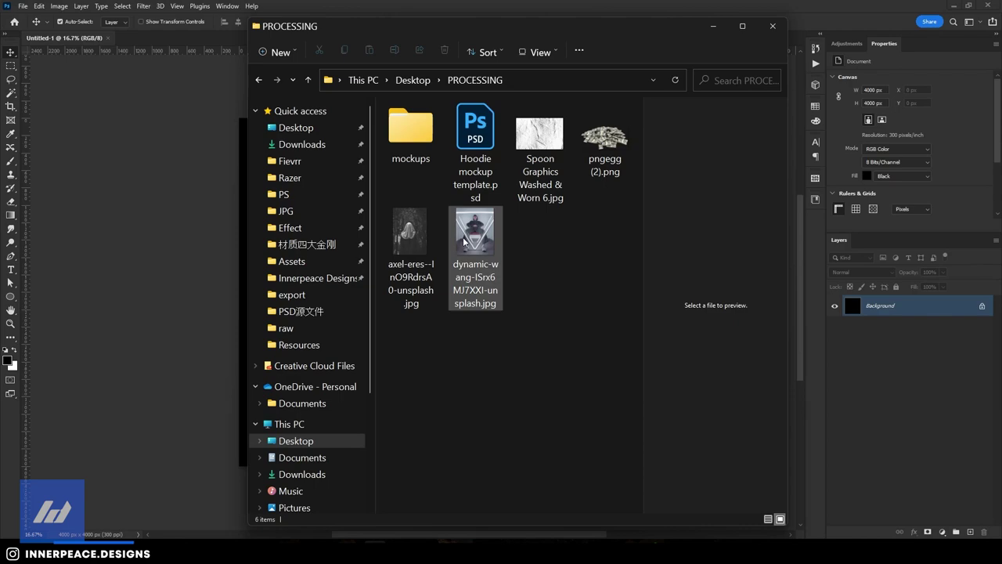
- Place the seated-woman unsplash photo from File Explorer into the canvas as an embedded smart object
{"action": "left_click_drag", "start_coordinate": [562, 26], "coordinate": [748, 23]}
{"action": "left_click_drag", "start_coordinate": [657, 235], "coordinate": [418, 313]}
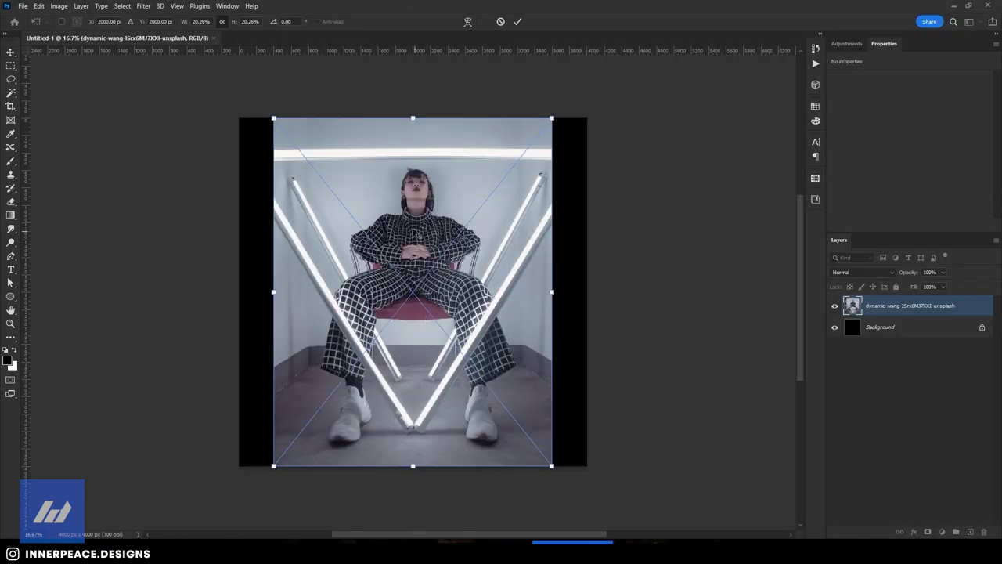
{"action": "key", "text": "Return"}
{"action": "scroll", "coordinate": [247, 183], "scroll_direction": "up", "scroll_amount": 3}
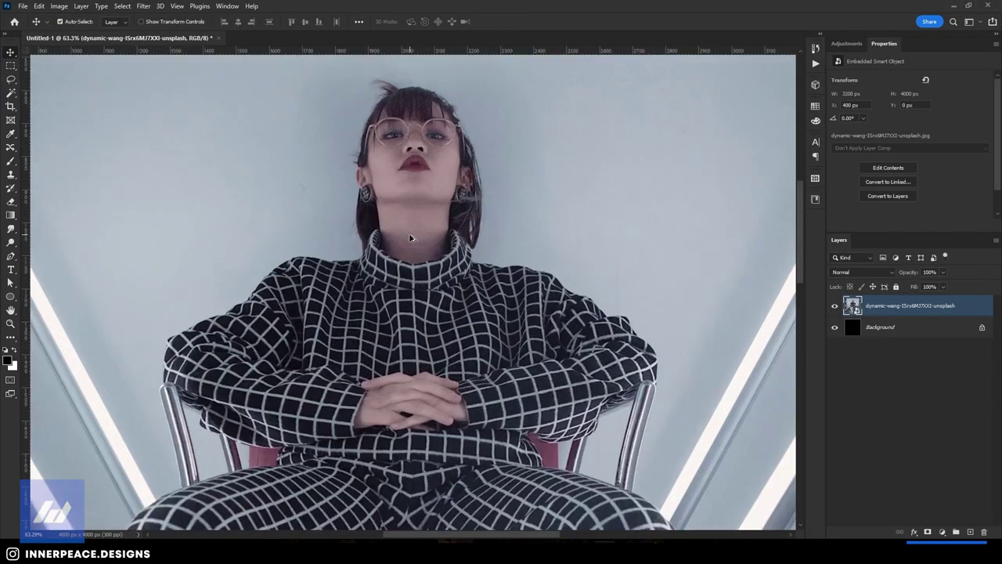
- Start a Pen-tool shape path with anchors along the sweater's collar
{"action": "key", "text": "p"}
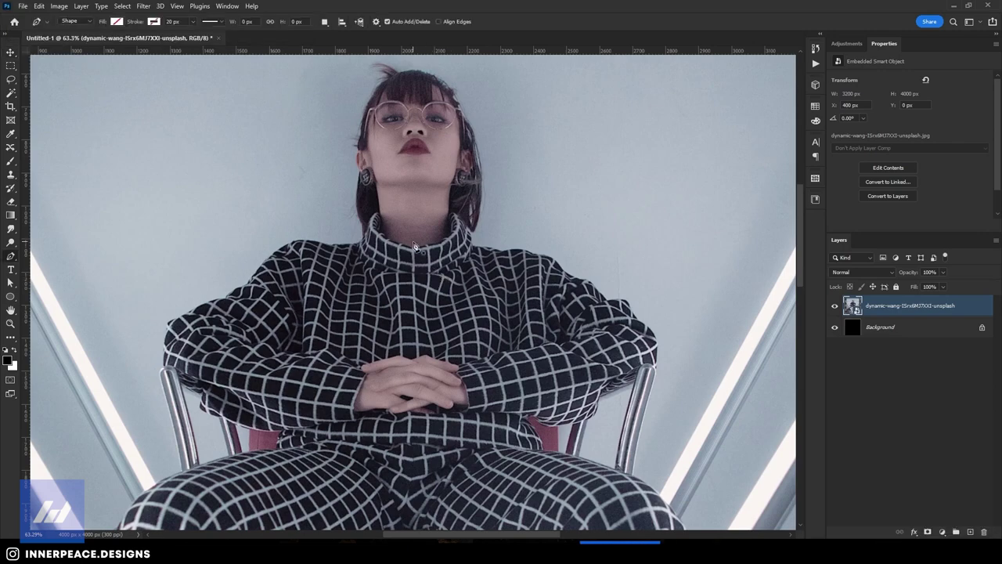
{"action": "scroll", "coordinate": [402, 231], "scroll_direction": "up", "scroll_amount": 3}
{"action": "scroll", "coordinate": [359, 240], "scroll_direction": "up", "scroll_amount": 1}
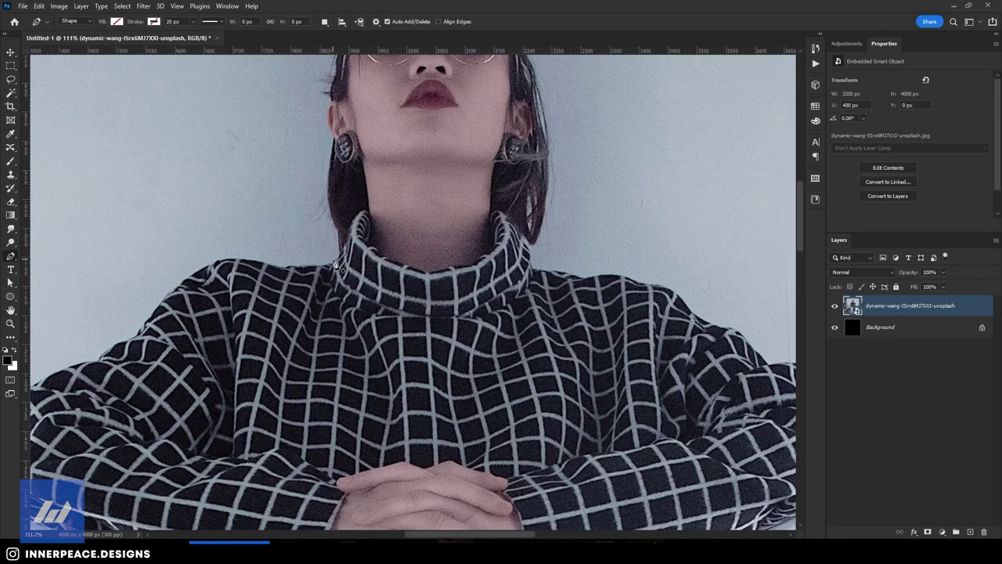
{"action": "scroll", "coordinate": [334, 265], "scroll_direction": "up", "scroll_amount": 2}
{"action": "scroll", "coordinate": [359, 272], "scroll_direction": "up", "scroll_amount": 2}
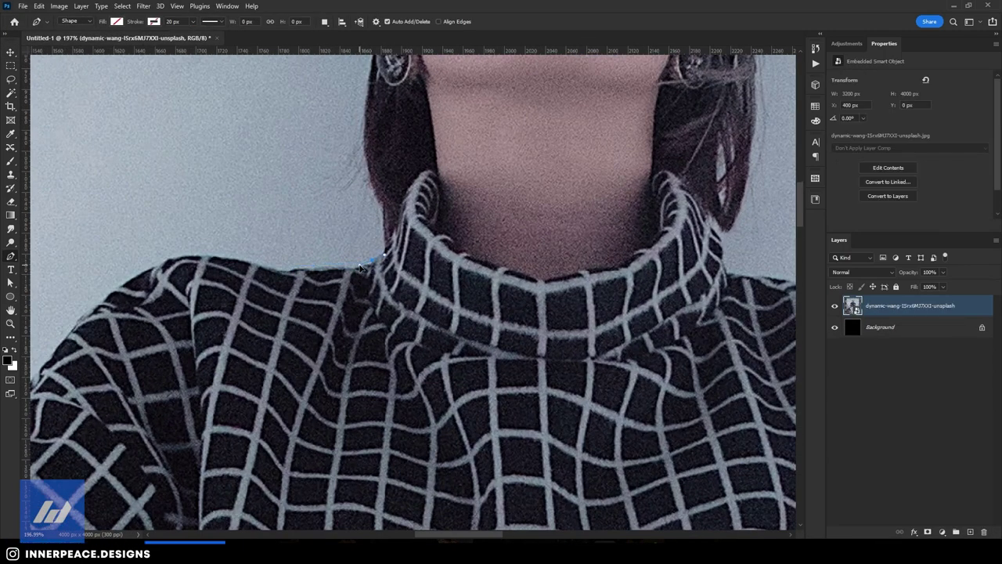
{"action": "left_click", "coordinate": [359, 267]}
{"action": "scroll", "coordinate": [266, 269], "scroll_direction": "up", "scroll_amount": 2}
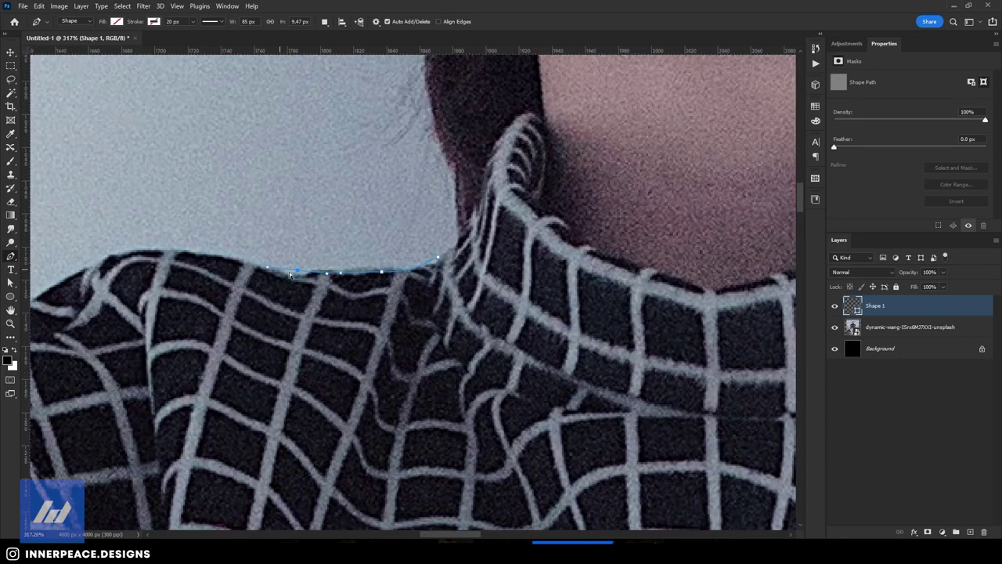
{"action": "scroll", "coordinate": [99, 260], "scroll_direction": "left", "scroll_amount": 5}
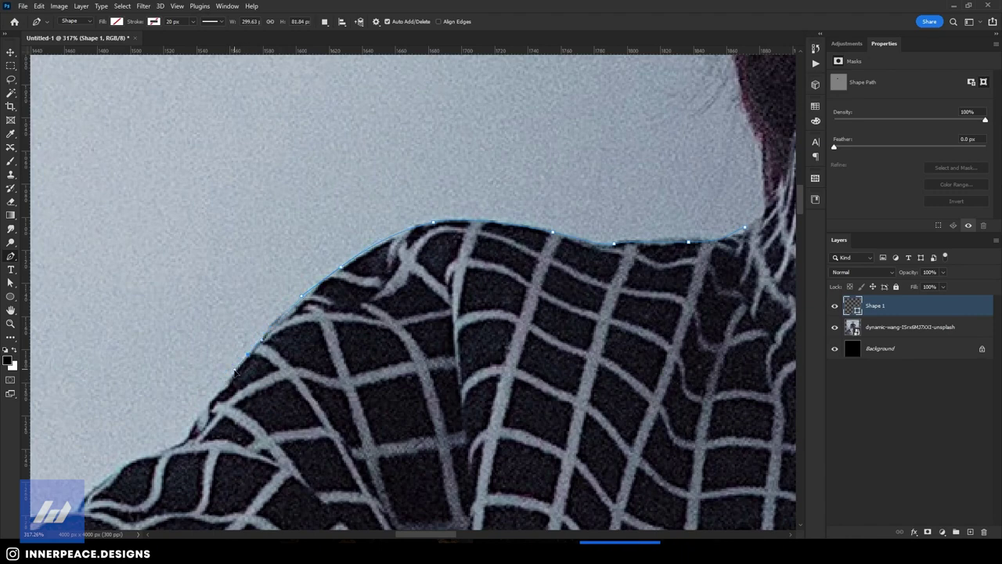
{"action": "left_click", "coordinate": [203, 408]}
- Extend the path down the left shoulder and along the sleeve's lower edge past the chair
{"action": "scroll", "coordinate": [177, 448], "scroll_direction": "left", "scroll_amount": 5}
{"action": "scroll", "coordinate": [177, 448], "scroll_direction": "down", "scroll_amount": 2}
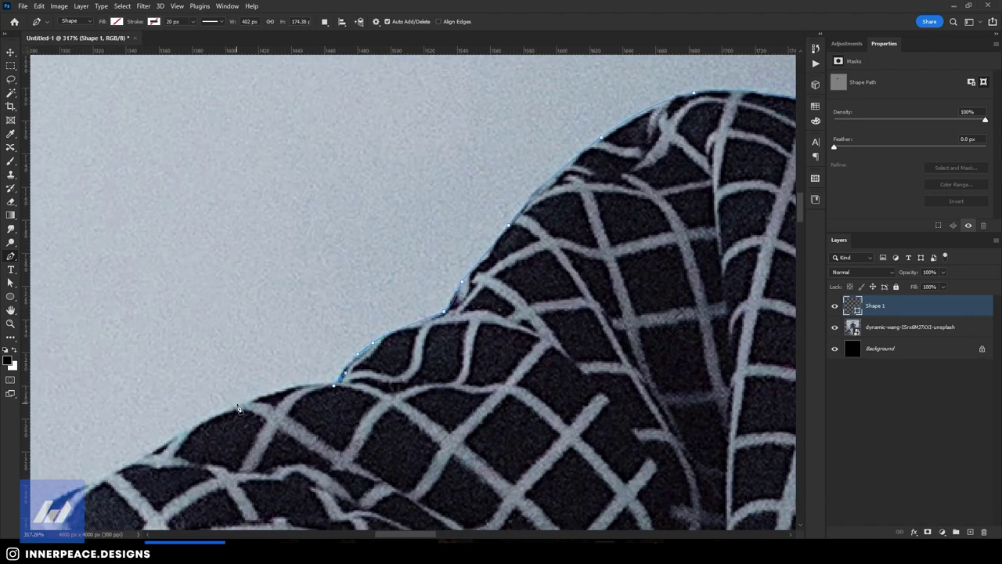
{"action": "left_click_drag", "start_coordinate": [244, 403], "coordinate": [216, 420]}
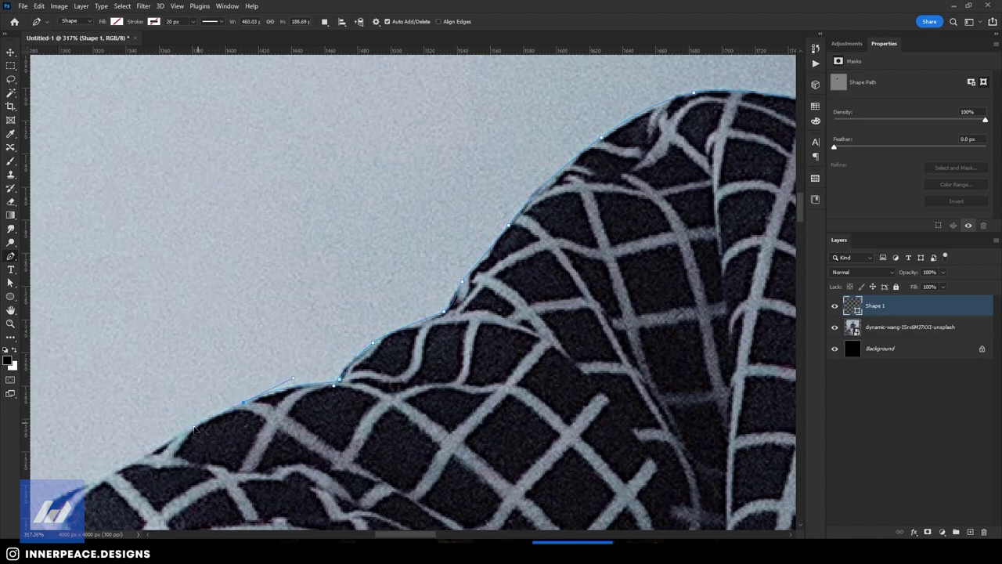
{"action": "scroll", "coordinate": [243, 325], "scroll_direction": "left", "scroll_amount": 3}
{"action": "scroll", "coordinate": [243, 325], "scroll_direction": "down", "scroll_amount": 2}
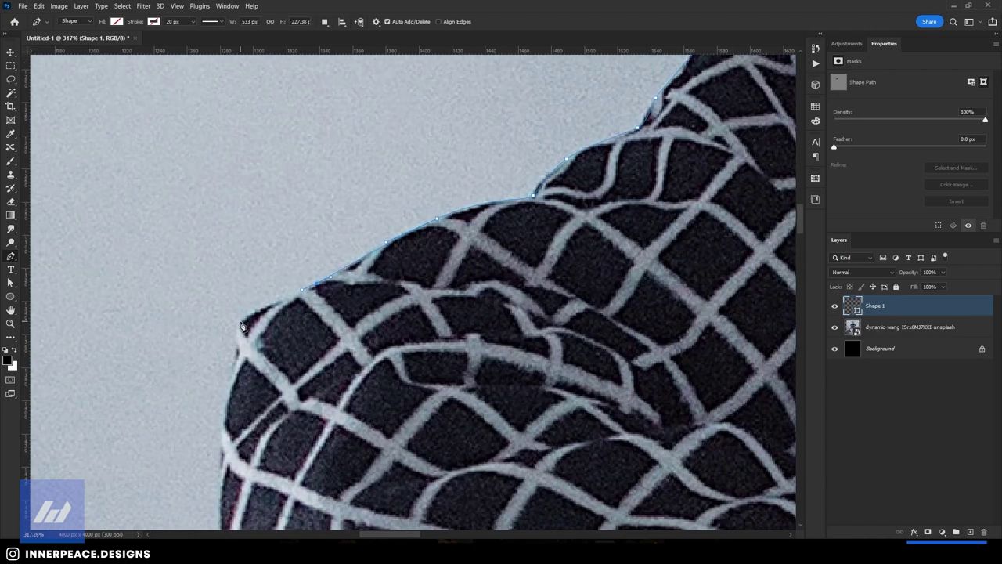
{"action": "scroll", "coordinate": [221, 451], "scroll_direction": "down", "scroll_amount": 3}
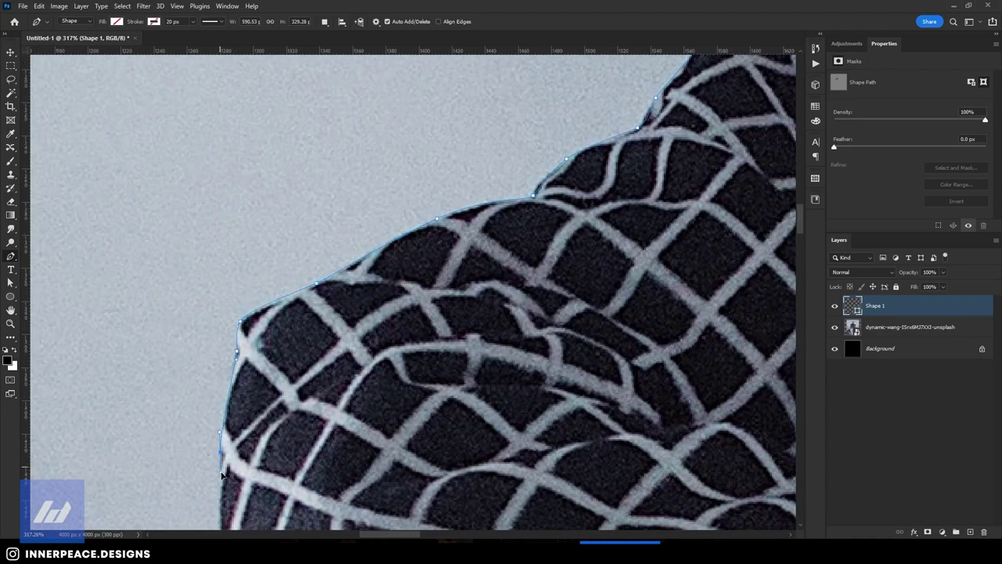
{"action": "scroll", "coordinate": [223, 407], "scroll_direction": "down", "scroll_amount": 3}
{"action": "scroll", "coordinate": [227, 353], "scroll_direction": "down", "scroll_amount": 2, "text": "alt"}
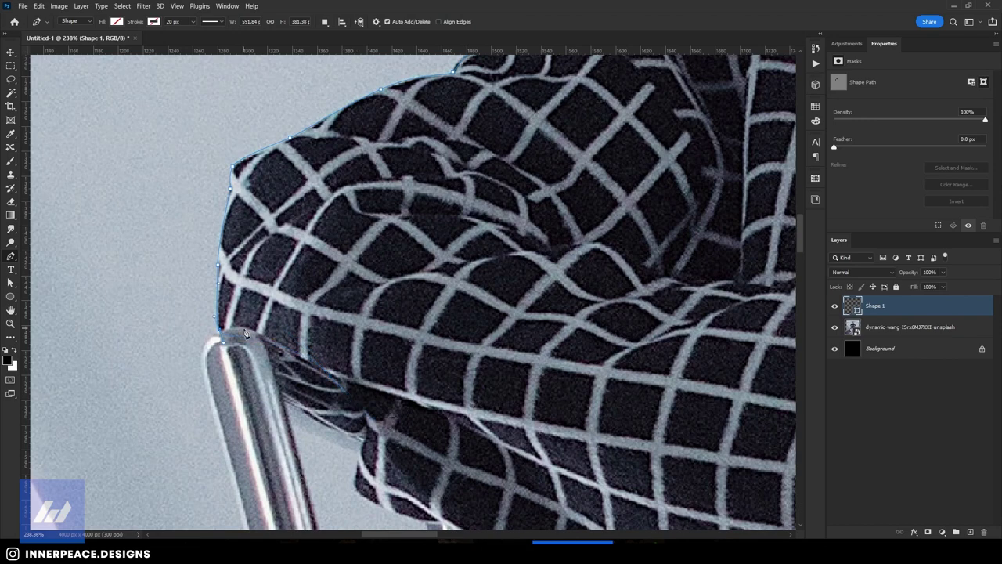
{"action": "left_click", "coordinate": [272, 339]}
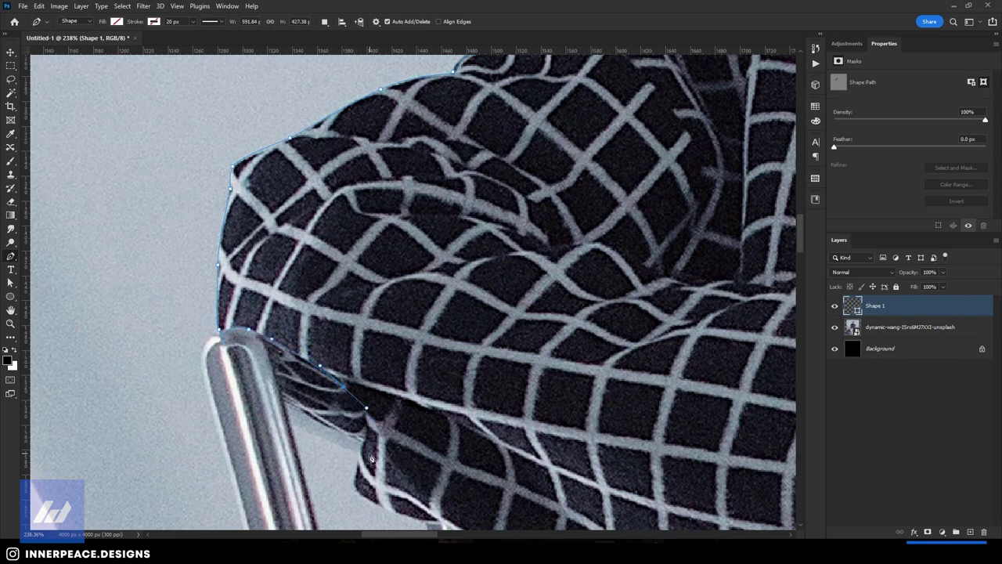
{"action": "left_click_drag", "start_coordinate": [344, 497], "coordinate": [266, 296]}
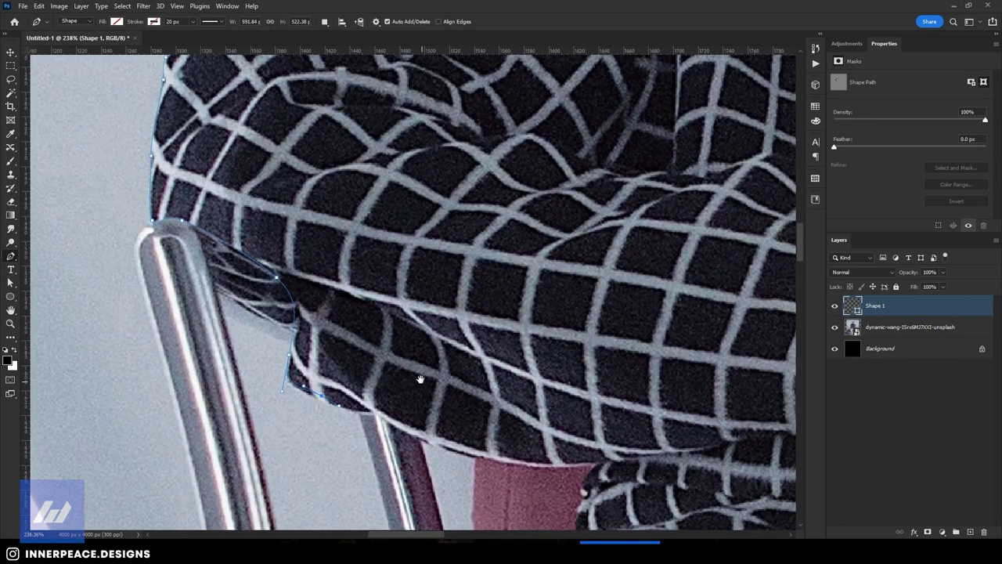
{"action": "key", "text": "ctrl+z"}
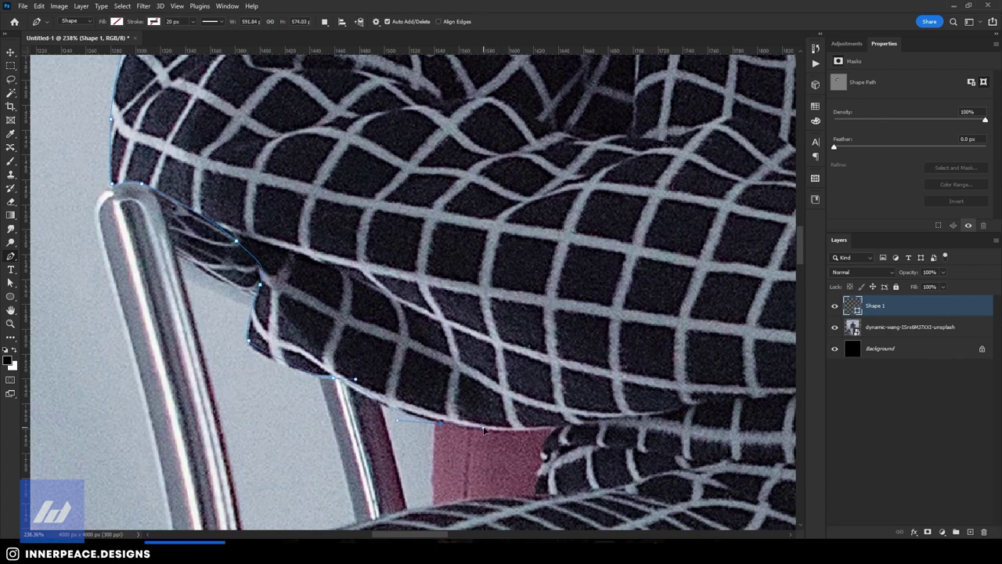
{"action": "left_click", "coordinate": [523, 434]}
{"action": "left_click", "coordinate": [578, 425]}
- Continue the outline along the sleeve bottom and the cloth edge beneath the folded hands
{"action": "left_click_drag", "start_coordinate": [620, 420], "coordinate": [364, 431]}
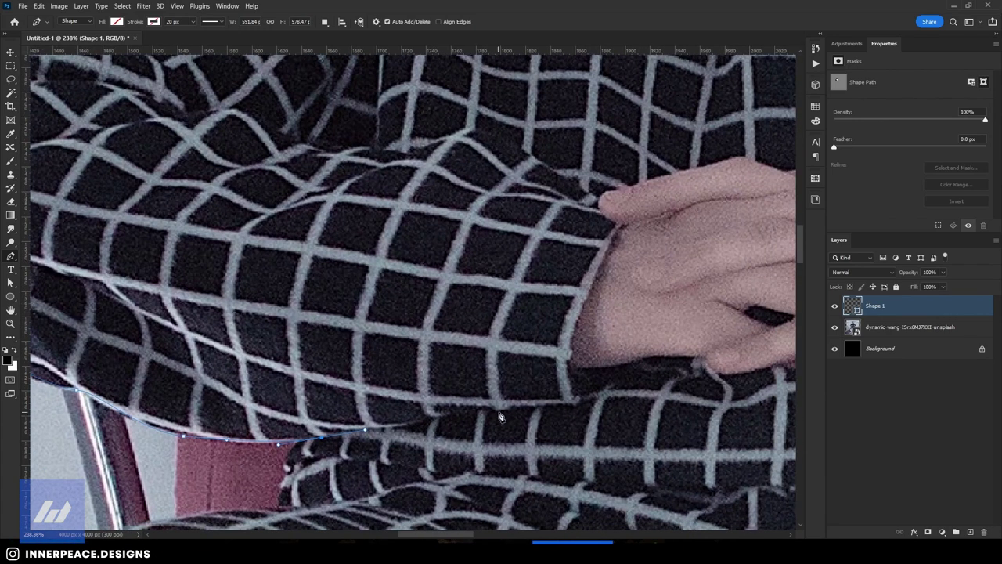
{"action": "left_click", "coordinate": [440, 415]}
{"action": "left_click", "coordinate": [571, 403]}
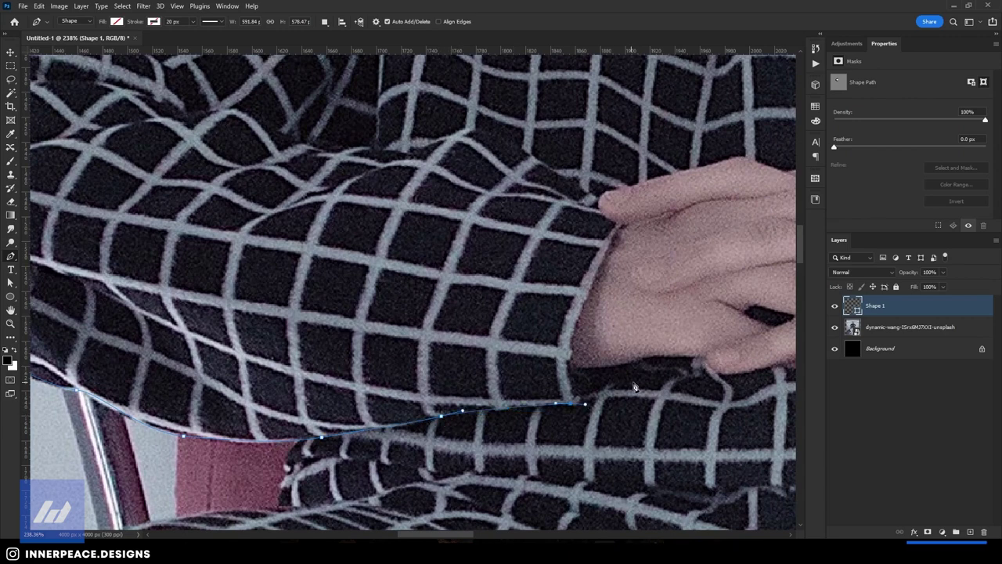
{"action": "left_click_drag", "start_coordinate": [697, 378], "coordinate": [437, 382]}
{"action": "left_click", "coordinate": [450, 379]}
{"action": "left_click", "coordinate": [519, 371]}
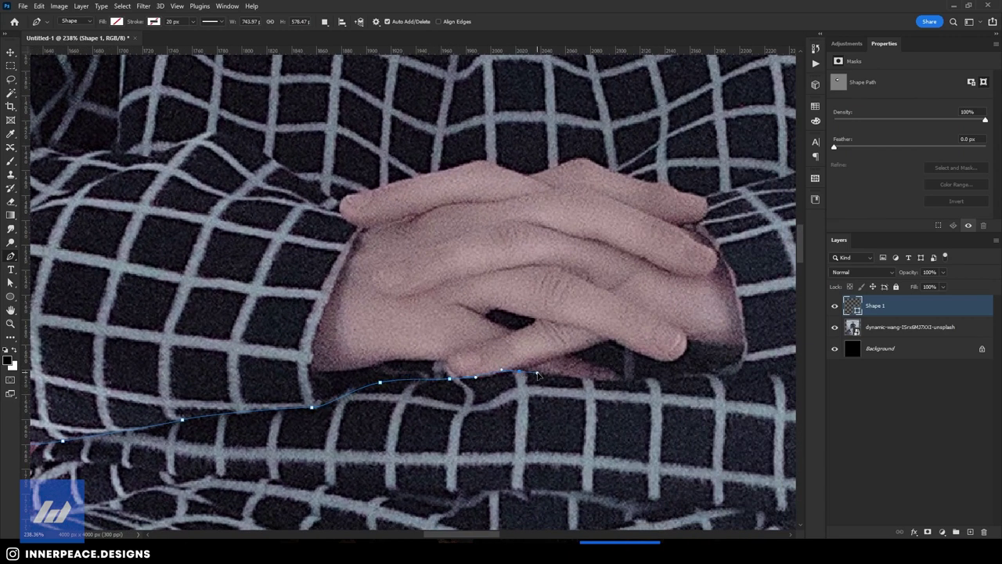
{"action": "left_click", "coordinate": [598, 383]}
{"action": "left_click", "coordinate": [623, 381]}
{"action": "left_click_drag", "start_coordinate": [649, 384], "coordinate": [378, 423]}
{"action": "left_click", "coordinate": [485, 414]}
{"action": "left_click", "coordinate": [532, 414]}
{"action": "left_click", "coordinate": [594, 412]}
{"action": "left_click", "coordinate": [638, 417]}
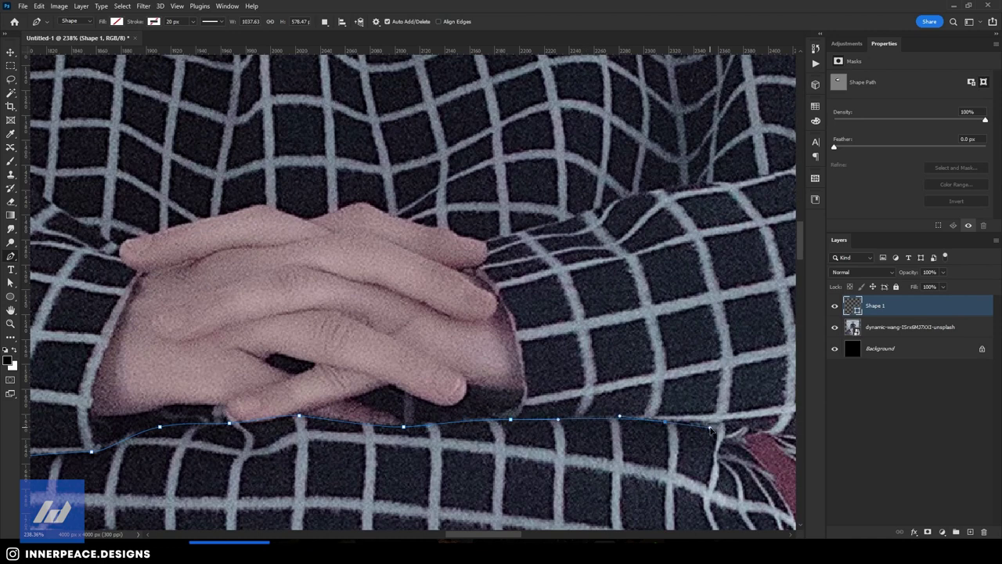
{"action": "left_click_drag", "start_coordinate": [748, 422], "coordinate": [438, 421]}
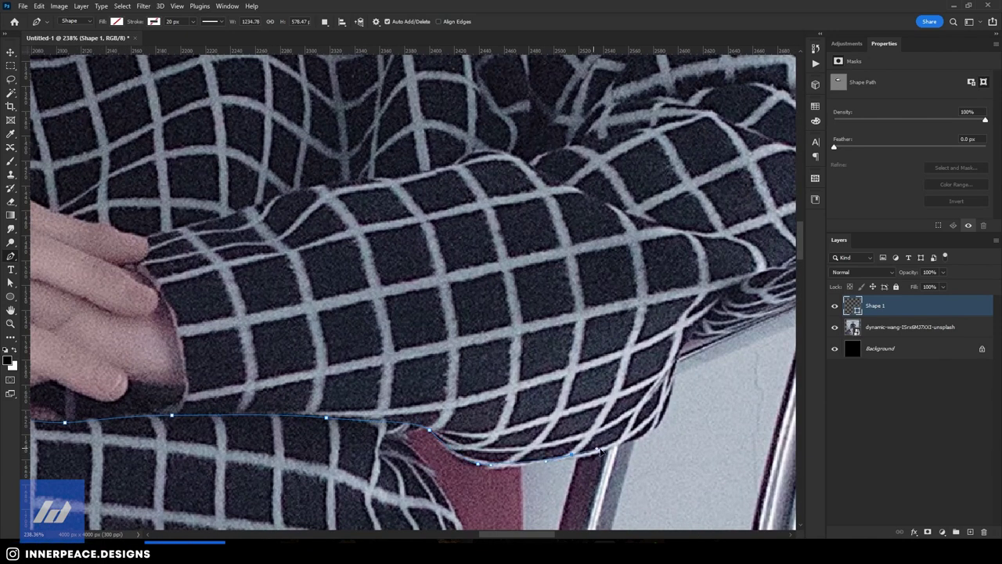
- Trace the outline up the right sleeve edge
{"action": "left_click", "coordinate": [488, 470]}
{"action": "left_click", "coordinate": [519, 469]}
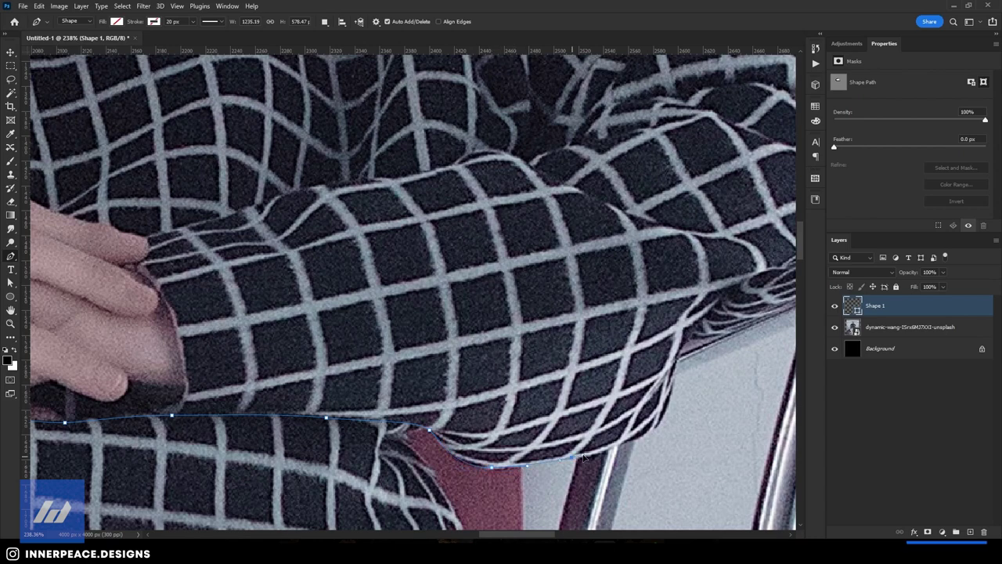
{"action": "left_click", "coordinate": [695, 332]}
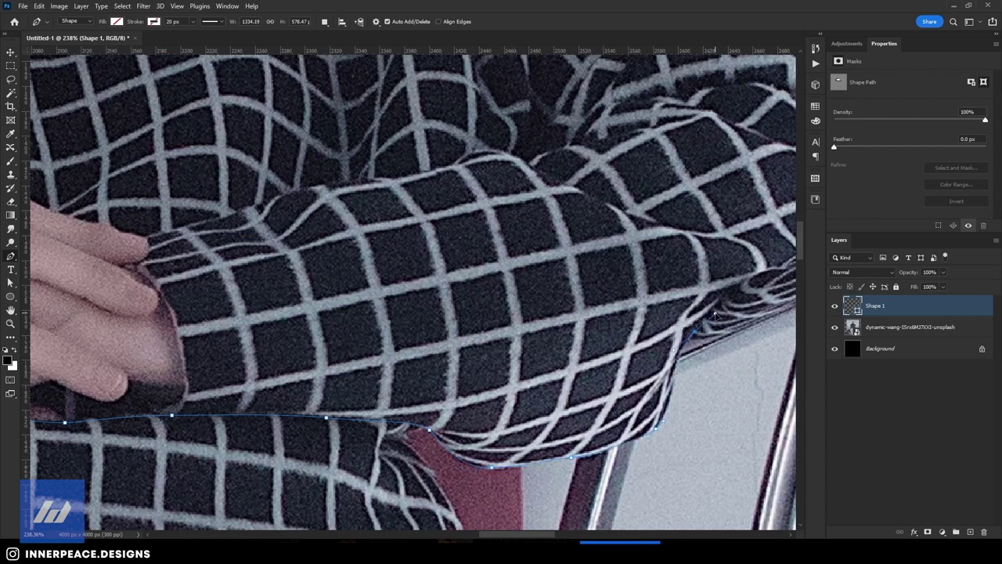
{"action": "left_click_drag", "start_coordinate": [734, 413], "coordinate": [504, 438]}
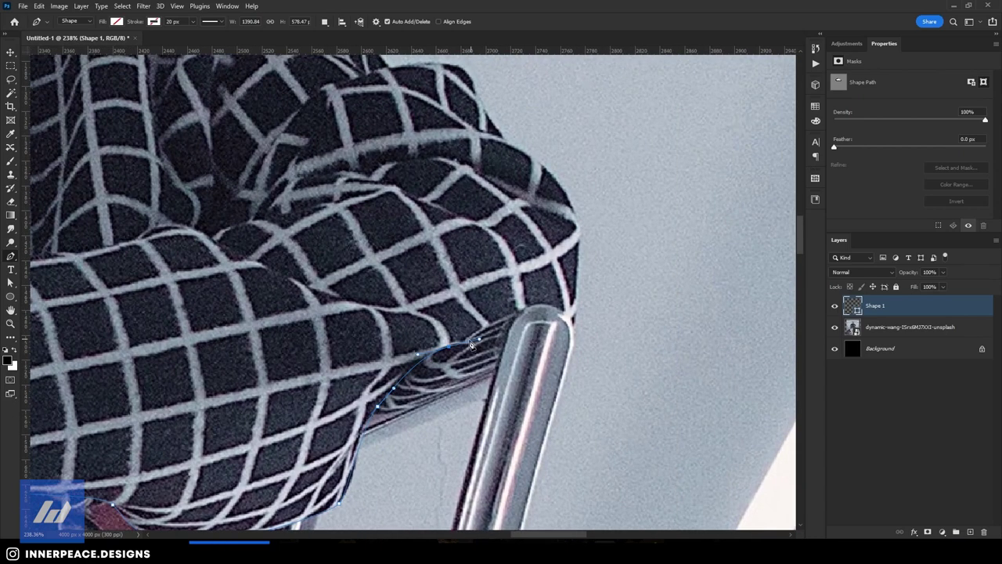
{"action": "key", "text": "ctrl+z"}
{"action": "left_click", "coordinate": [568, 202]}
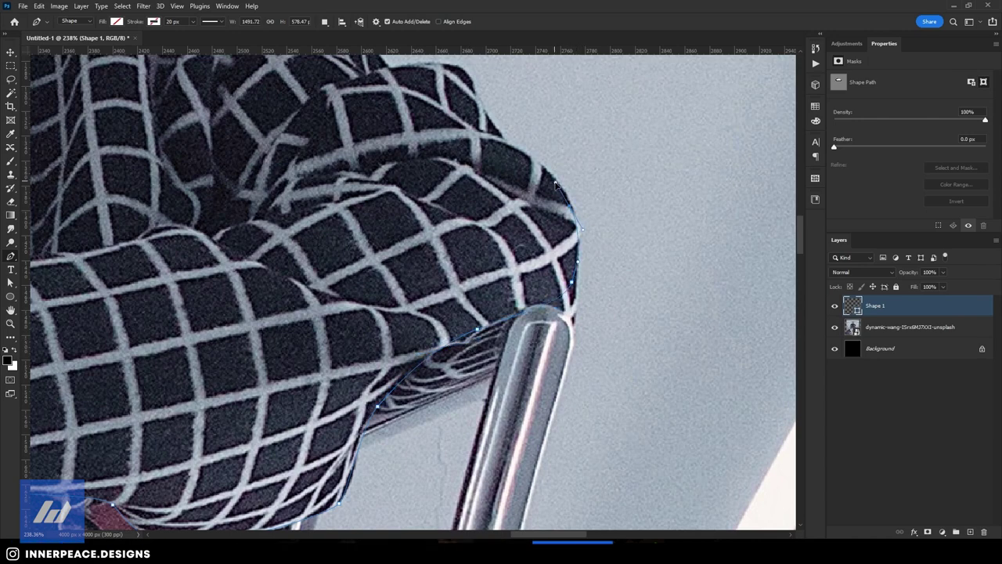
{"action": "left_click_drag", "start_coordinate": [554, 184], "coordinate": [545, 339]}
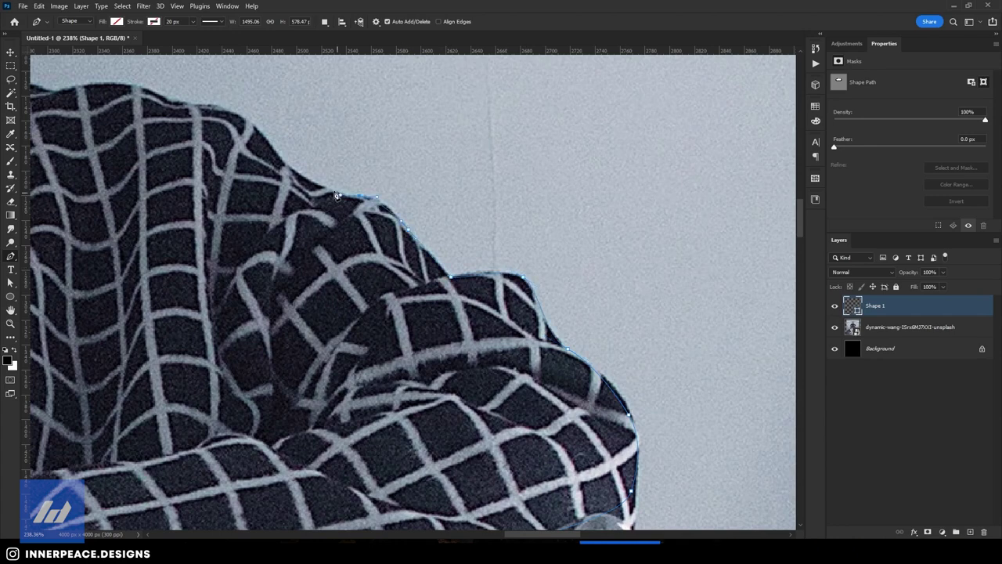
- Curve the path over the right shoulder and turtleneck collar, then close it
{"action": "left_click_drag", "start_coordinate": [270, 149], "coordinate": [357, 292]}
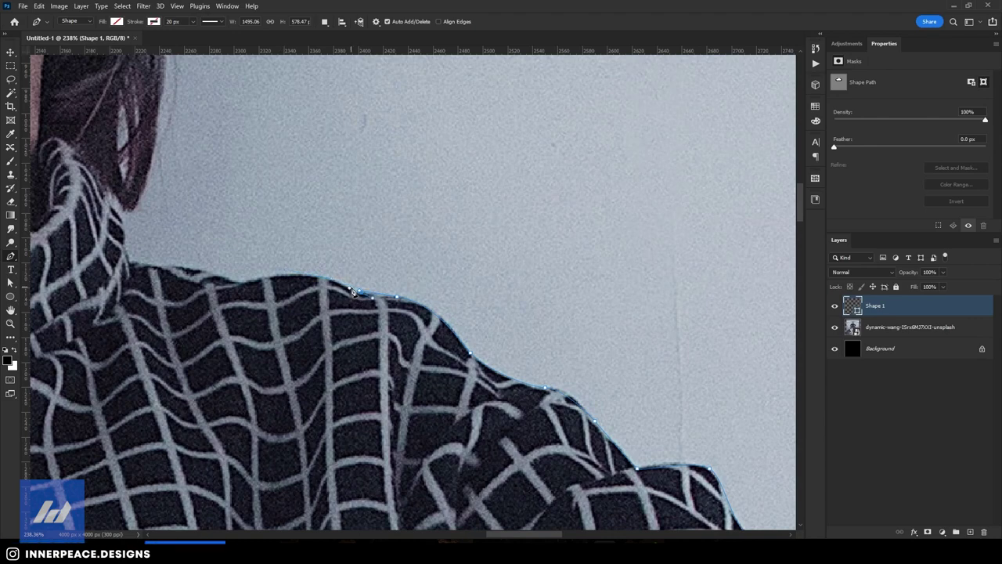
{"action": "scroll", "coordinate": [354, 292], "scroll_direction": "up", "scroll_amount": 3}
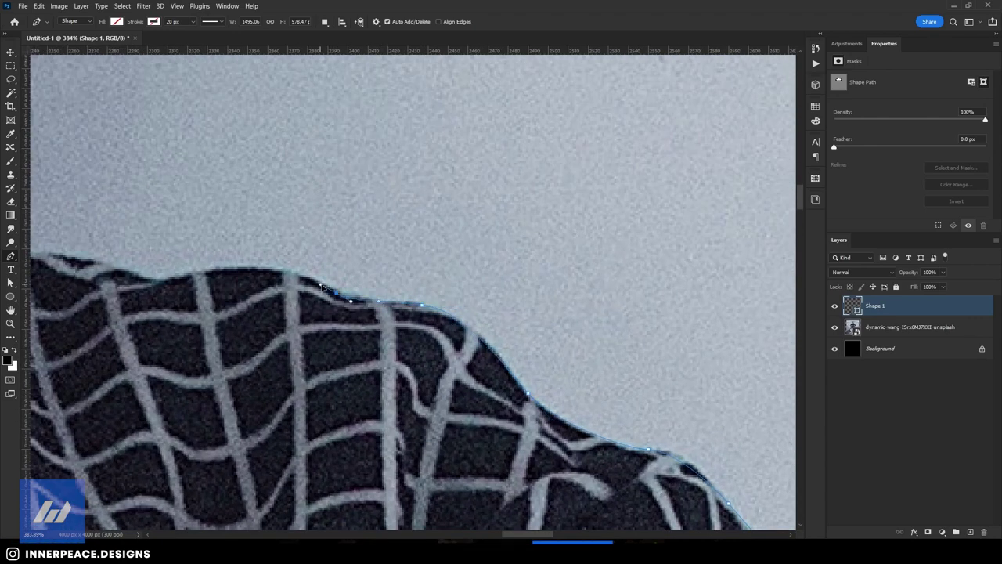
{"action": "mouse_move", "coordinate": [176, 291]}
{"action": "left_mouse_down"}
{"action": "mouse_move", "coordinate": [94, 302]}
{"action": "mouse_move", "coordinate": [356, 386]}
{"action": "left_mouse_up"}
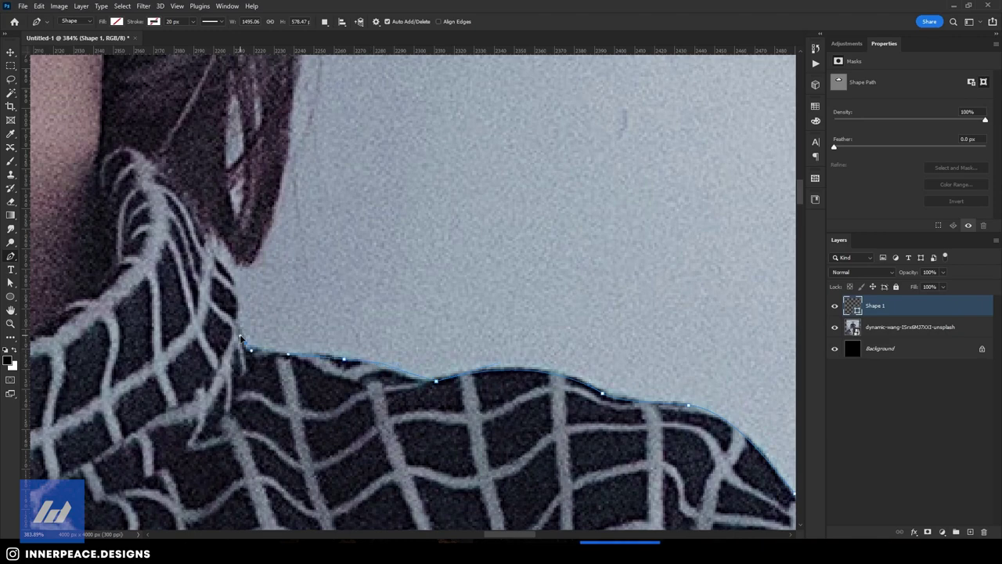
{"action": "scroll", "coordinate": [220, 252], "scroll_direction": "down", "scroll_amount": 3}
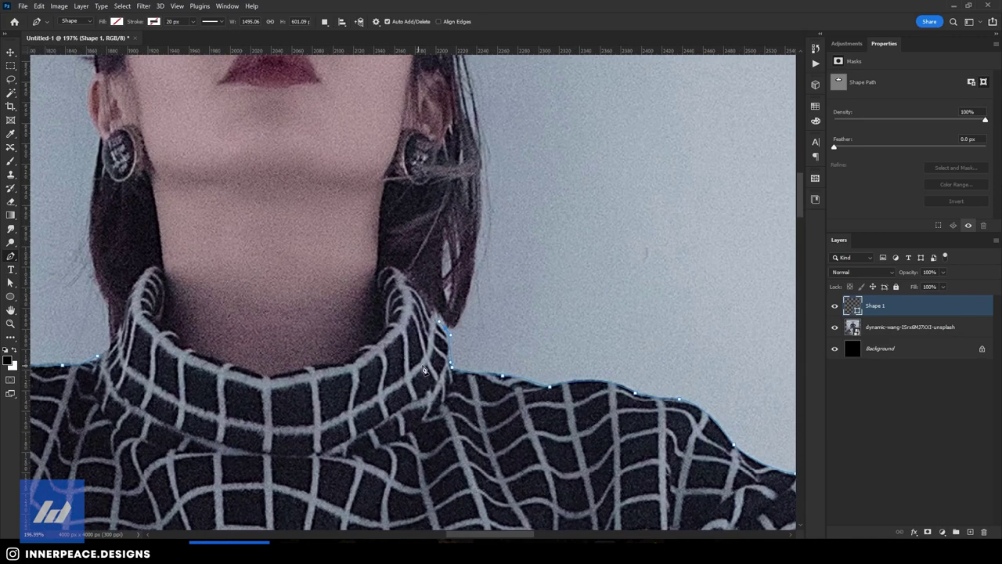
{"action": "left_click_drag", "start_coordinate": [256, 397], "coordinate": [310, 408]}
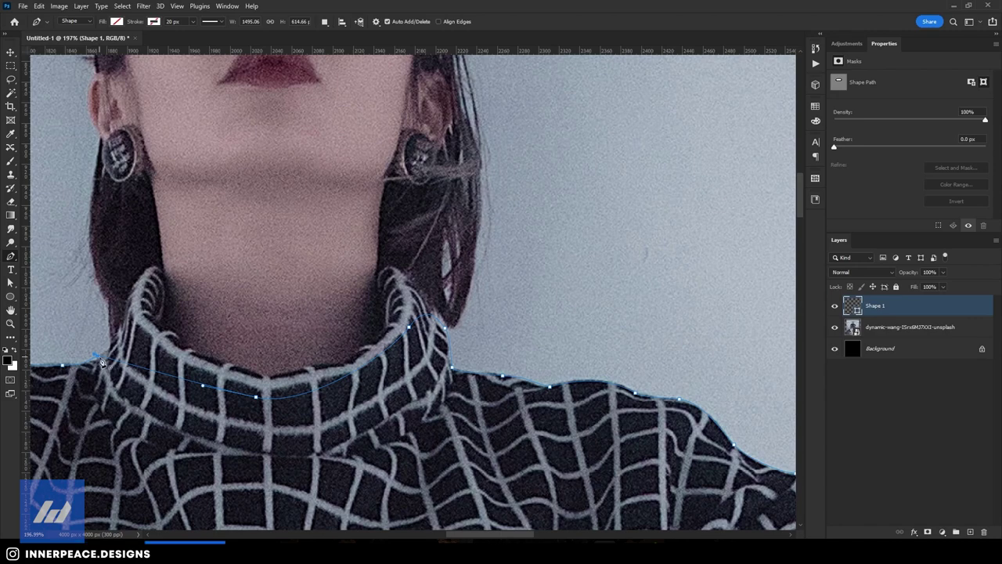
{"action": "left_click", "coordinate": [101, 362]}
{"action": "scroll", "coordinate": [102, 362], "scroll_direction": "down", "scroll_amount": 5}
- Convert the sweater path to a selection and add it as a layer mask on the woman's photo
{"action": "right_click", "coordinate": [315, 141]}
{"action": "left_click", "coordinate": [368, 187]}
{"action": "key", "text": "Return"}
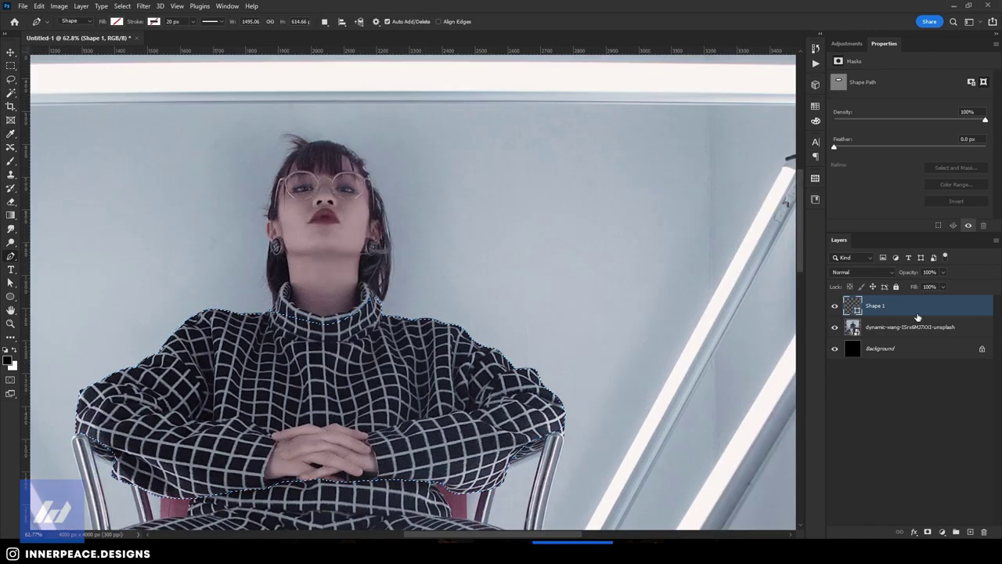
{"action": "left_click", "coordinate": [917, 326]}
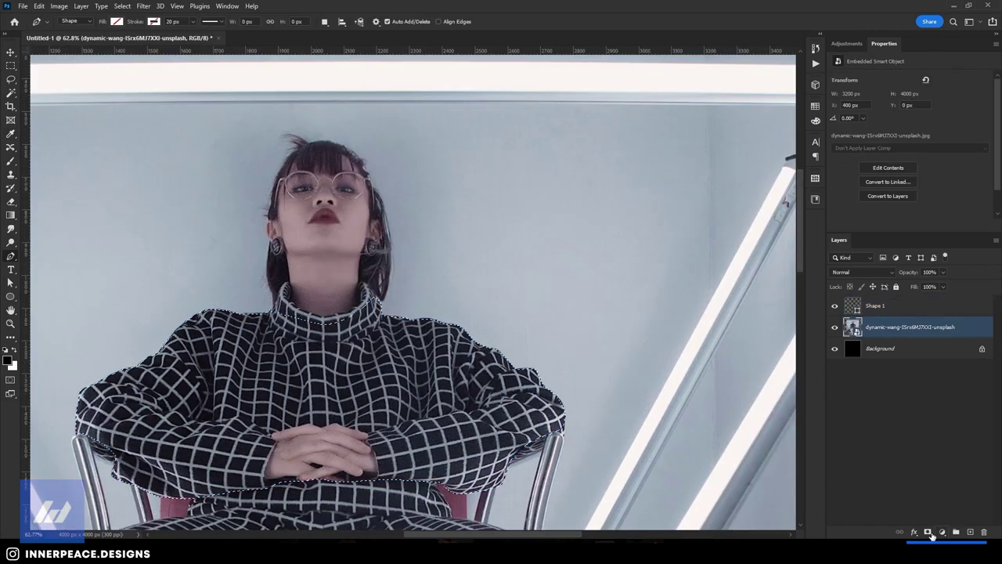
{"action": "left_click", "coordinate": [928, 532]}
{"action": "scroll", "coordinate": [405, 417], "scroll_direction": "up", "scroll_amount": 3}
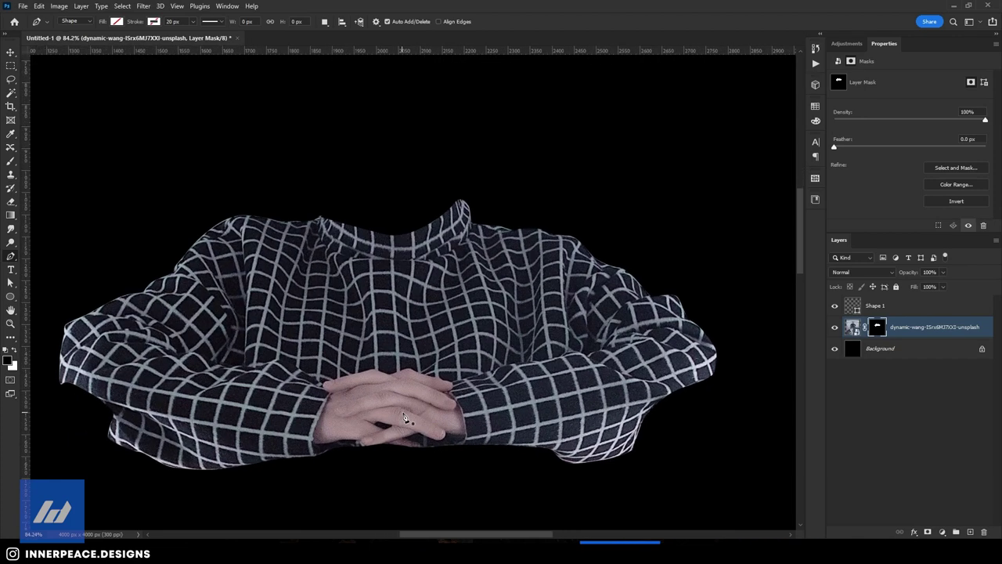
{"action": "scroll", "coordinate": [467, 358], "scroll_direction": "down", "scroll_amount": 2}
{"action": "scroll", "coordinate": [467, 358], "scroll_direction": "up", "scroll_amount": 3}
{"action": "scroll", "coordinate": [385, 447], "scroll_direction": "up", "scroll_amount": 3}
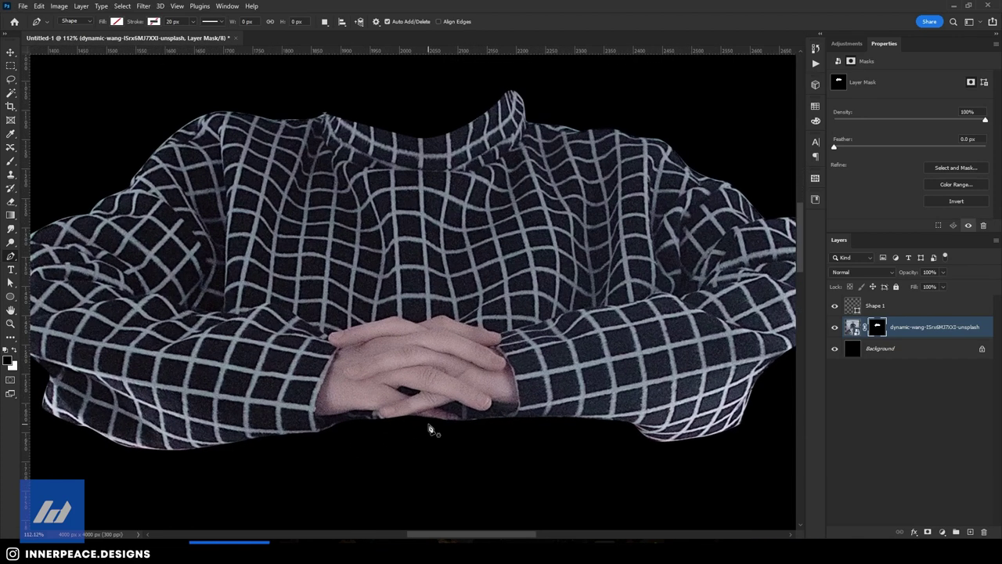
{"action": "scroll", "coordinate": [425, 420], "scroll_direction": "up", "scroll_amount": 3}
- Switch to a white brush and delete the leftover Shape 1 layer
{"action": "key", "text": "b"}
{"action": "key", "text": "x"}
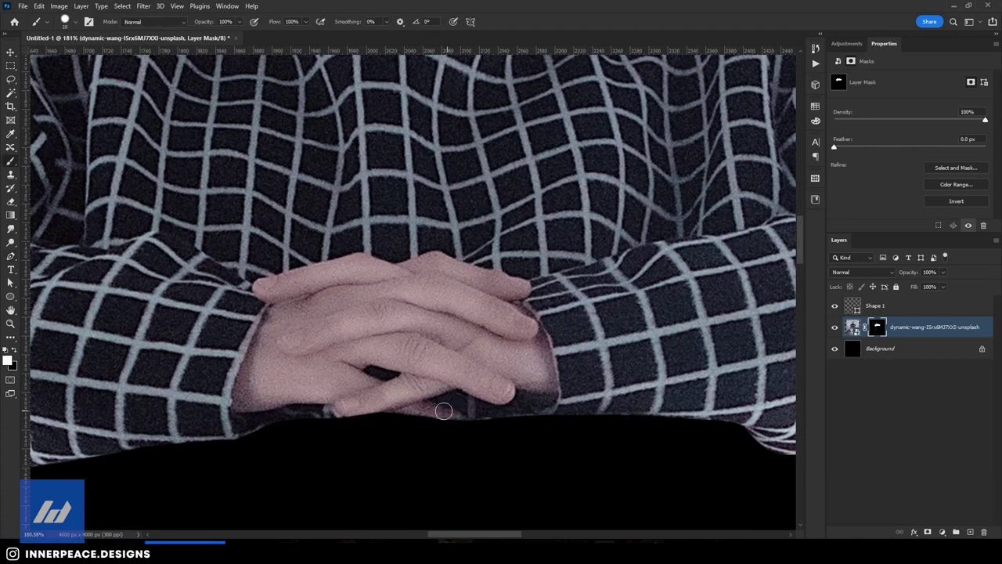
{"action": "scroll", "coordinate": [459, 414], "scroll_direction": "down", "scroll_amount": 2}
{"action": "scroll", "coordinate": [362, 402], "scroll_direction": "down", "scroll_amount": 1}
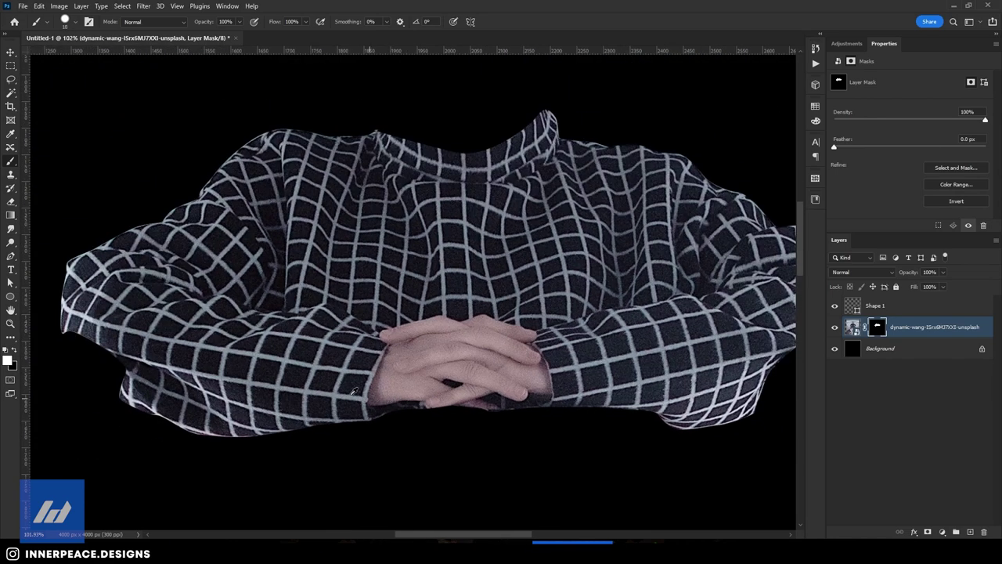
{"action": "scroll", "coordinate": [354, 391], "scroll_direction": "down", "scroll_amount": 2}
{"action": "scroll", "coordinate": [490, 412], "scroll_direction": "up", "scroll_amount": 1}
{"action": "left_click", "coordinate": [910, 404]}
{"action": "left_click", "coordinate": [912, 309]}
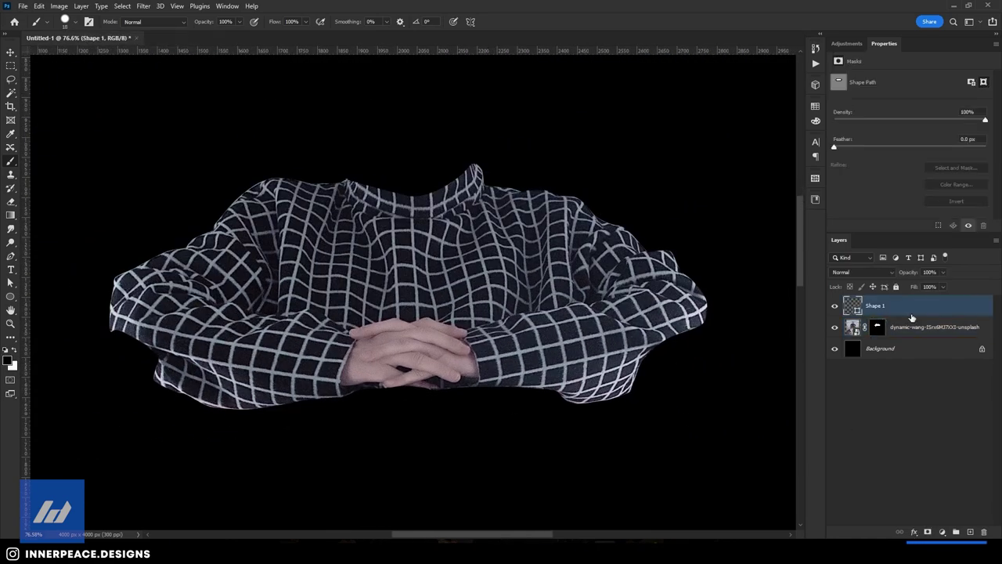
{"action": "key", "text": "Delete"}
- Place the cloth-draped ghost photo, shrink it over the sweater, and set it to 40% opacity
{"action": "key", "text": "alt+Tab"}
{"action": "left_click_drag", "start_coordinate": [625, 248], "coordinate": [462, 427]}
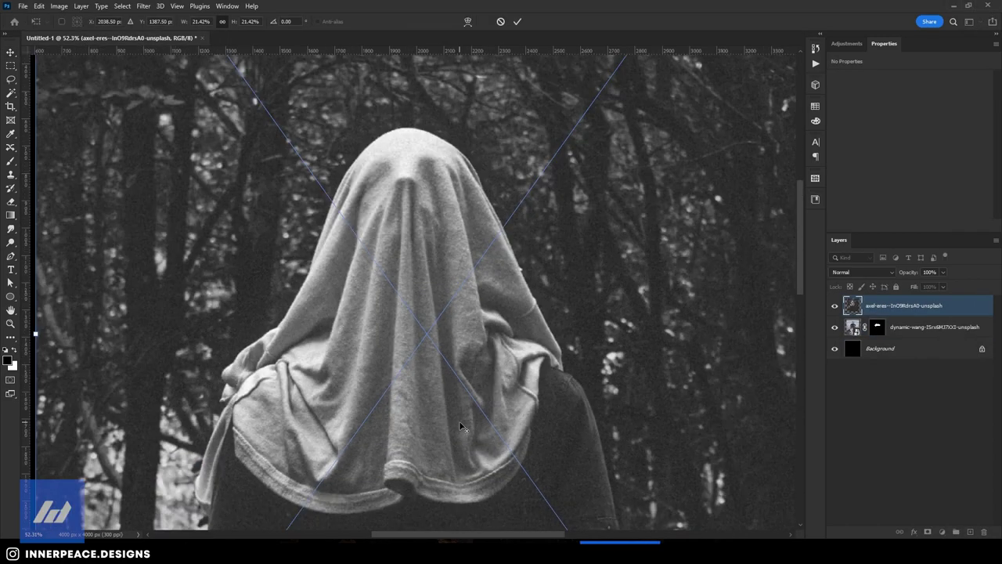
{"action": "scroll", "coordinate": [462, 428], "scroll_direction": "down", "scroll_amount": 3}
{"action": "left_click_drag", "start_coordinate": [662, 62], "coordinate": [543, 230]}
{"action": "left_click_drag", "start_coordinate": [451, 407], "coordinate": [457, 342]}
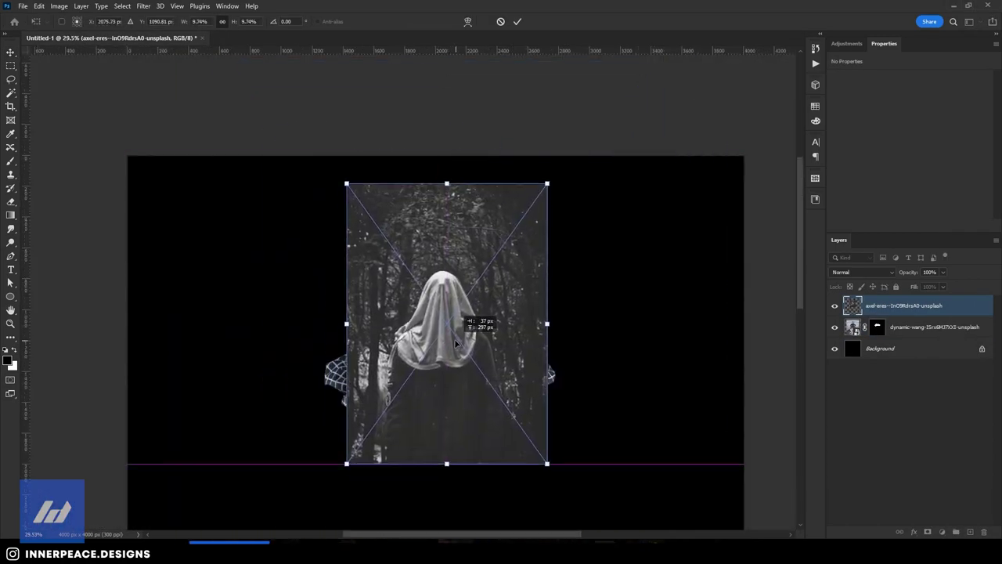
{"action": "key", "text": "Return"}
{"action": "key", "text": "4"}
{"action": "scroll", "coordinate": [443, 332], "scroll_direction": "up", "scroll_amount": 3}
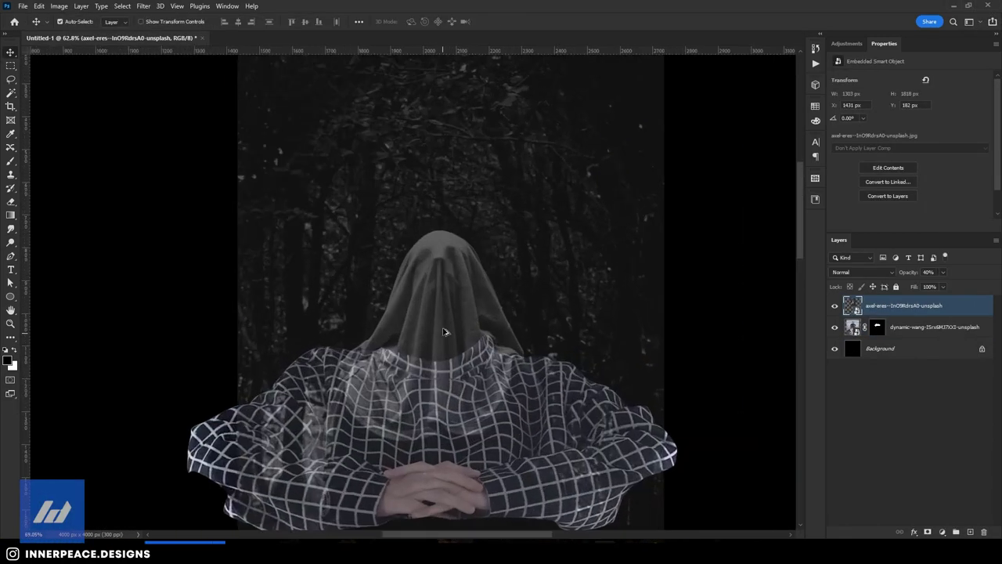
{"action": "scroll", "coordinate": [443, 331], "scroll_direction": "up", "scroll_amount": 1}
{"action": "left_click_drag", "start_coordinate": [443, 332], "coordinate": [437, 319]}
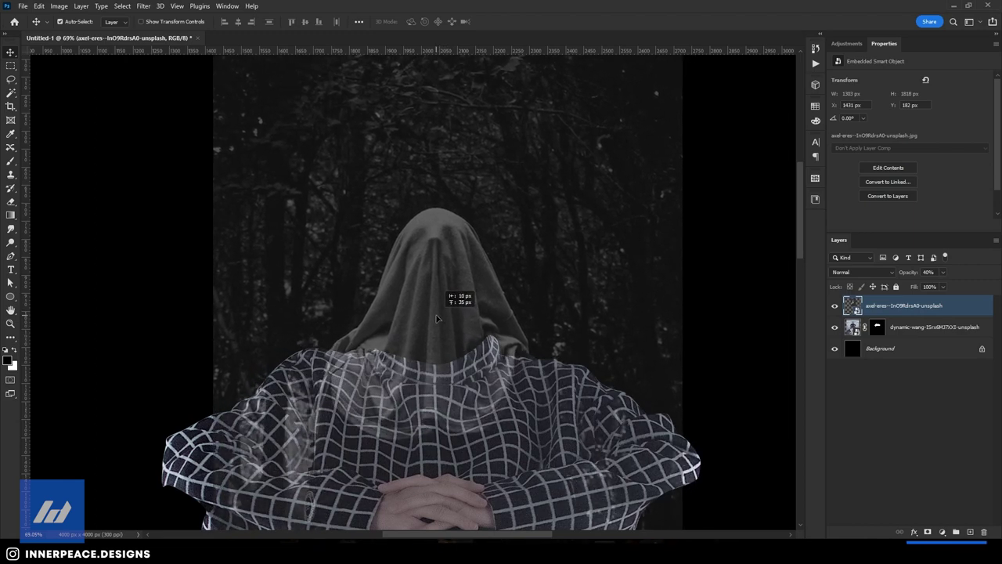
{"action": "scroll", "coordinate": [437, 319], "scroll_direction": "down", "scroll_amount": 2}
{"action": "scroll", "coordinate": [439, 325], "scroll_direction": "up", "scroll_amount": 4}
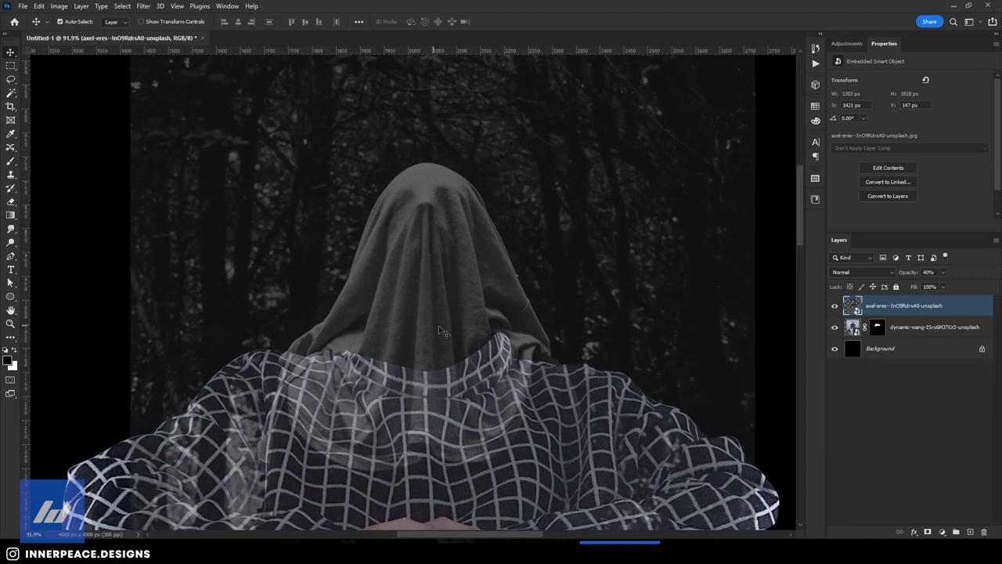
- Unmask the woman photo temporarily and rescale the ghost so its head sits above the collar
{"action": "left_click", "coordinate": [877, 329], "text": "shift"}
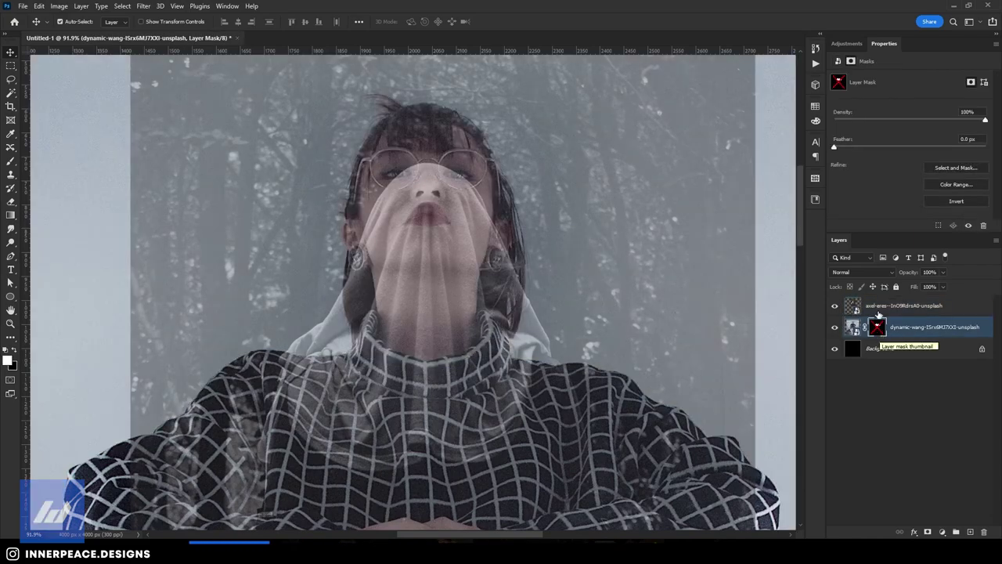
{"action": "key", "text": "ctrl+t"}
{"action": "left_click_drag", "start_coordinate": [456, 370], "coordinate": [438, 271]}
{"action": "scroll", "coordinate": [582, 315], "scroll_direction": "down", "scroll_amount": 3}
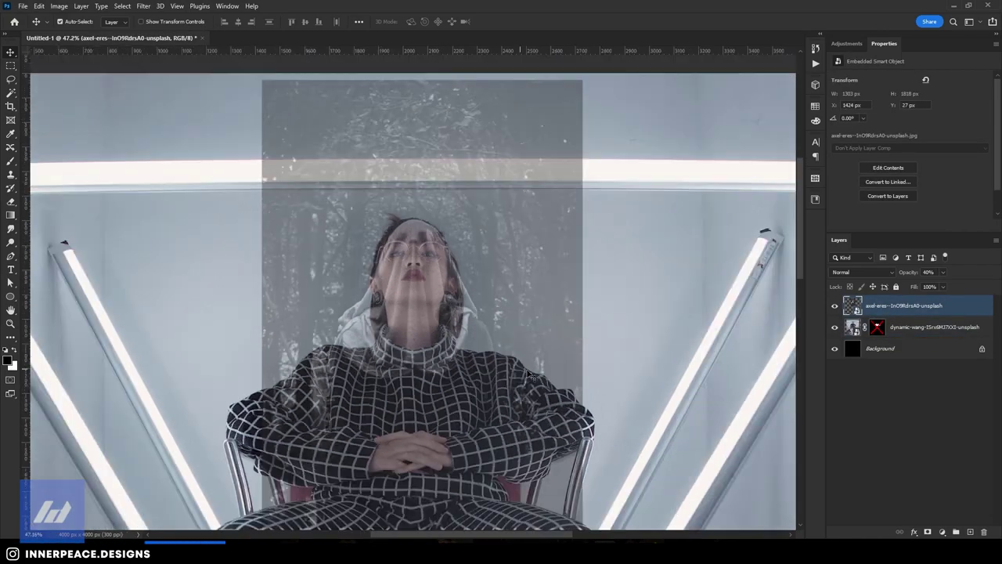
{"action": "scroll", "coordinate": [581, 315], "scroll_direction": "up", "scroll_amount": 3}
{"action": "left_click_drag", "start_coordinate": [634, 286], "coordinate": [678, 273]}
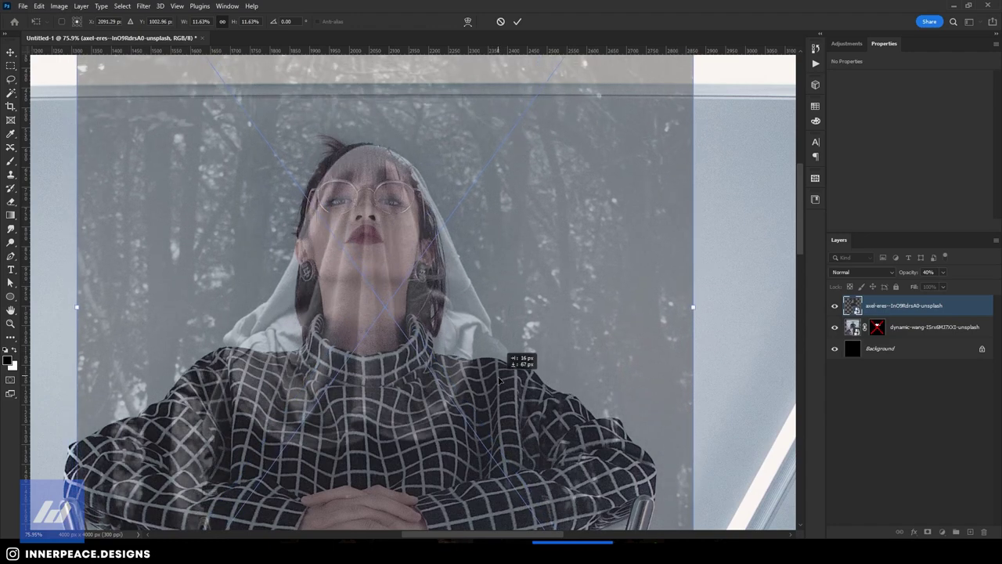
{"action": "left_click_drag", "start_coordinate": [514, 358], "coordinate": [496, 381]}
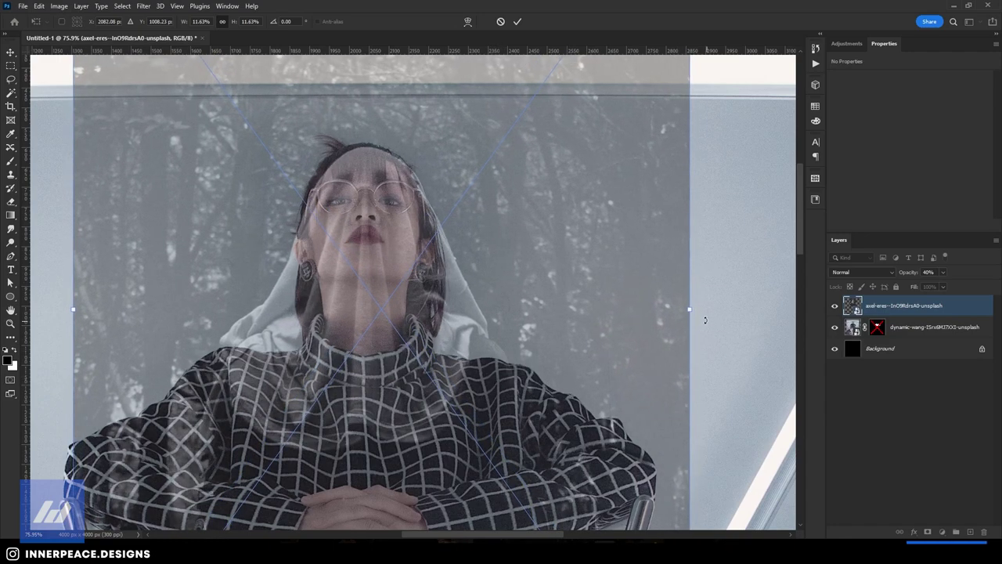
{"action": "left_click_drag", "start_coordinate": [691, 308], "coordinate": [704, 314]}
{"action": "left_click_drag", "start_coordinate": [535, 352], "coordinate": [535, 350]}
{"action": "key", "text": "Return"}
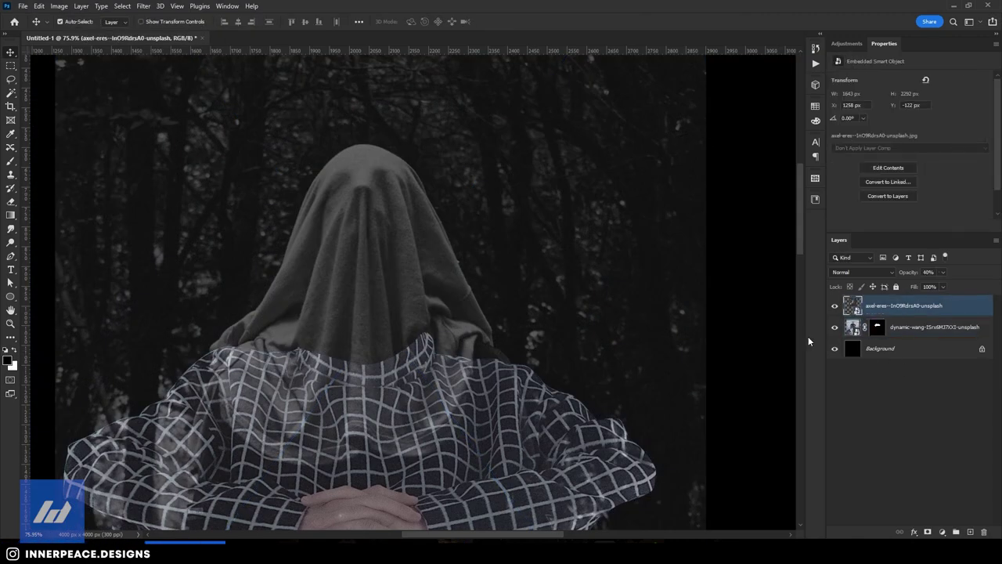
- Start a new pen path at the ghost's head top and along its right side
{"action": "left_click", "coordinate": [942, 287]}
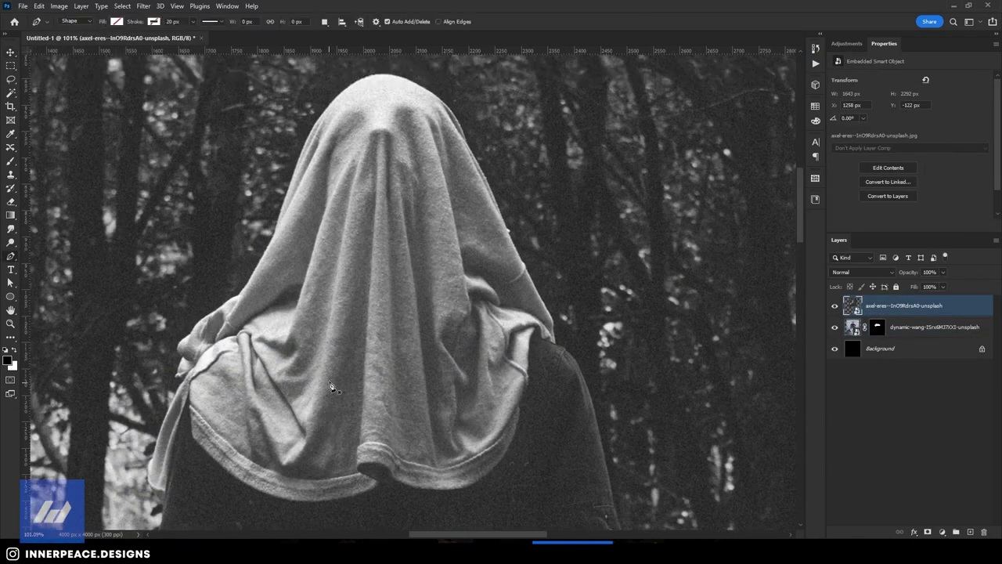
{"action": "scroll", "coordinate": [423, 126], "scroll_direction": "up", "scroll_amount": 2}
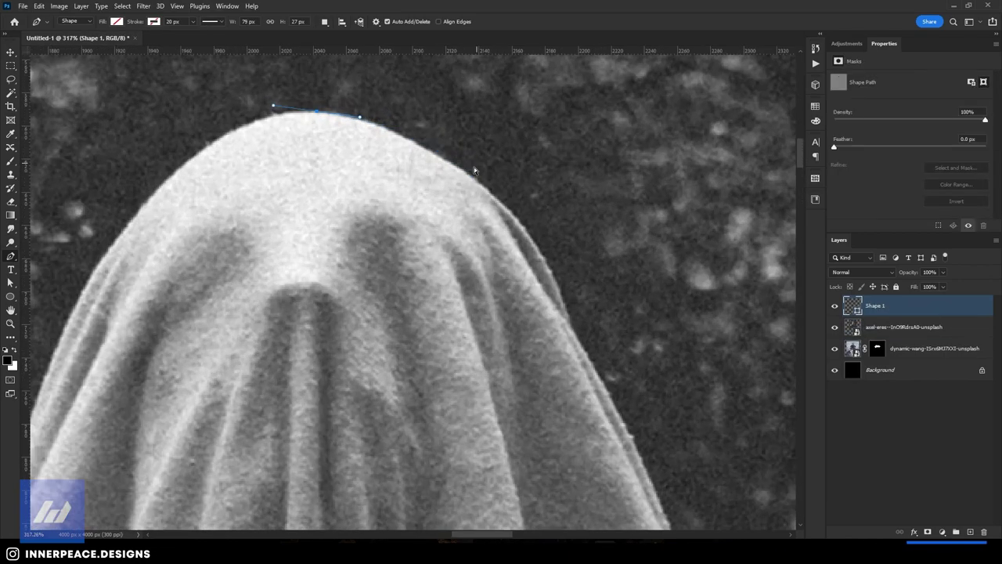
{"action": "left_click", "coordinate": [414, 136]}
{"action": "left_click", "coordinate": [461, 169]}
{"action": "left_click", "coordinate": [506, 203]}
{"action": "left_click", "coordinate": [566, 306]}
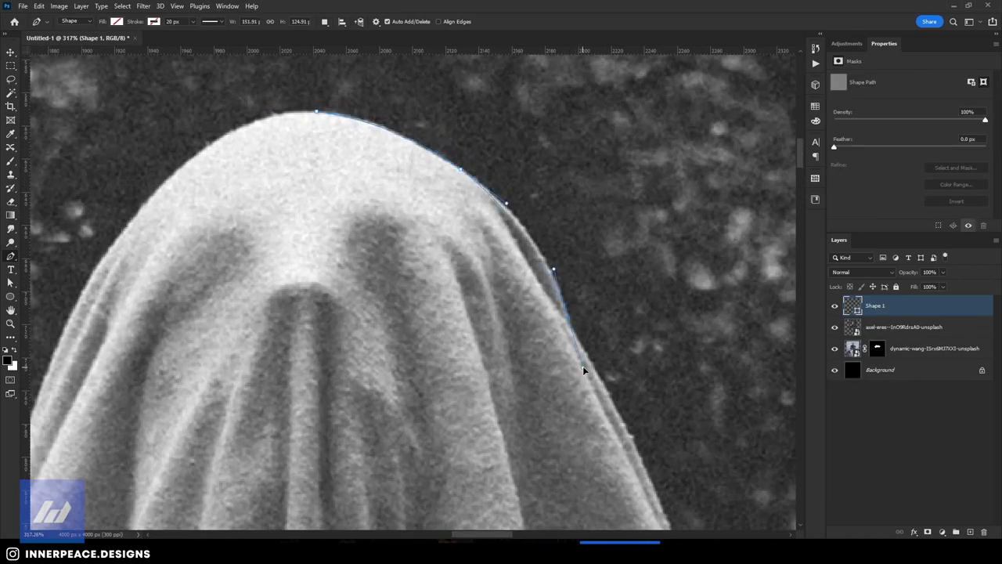
{"action": "scroll", "coordinate": [545, 292], "scroll_direction": "up", "scroll_amount": 2}
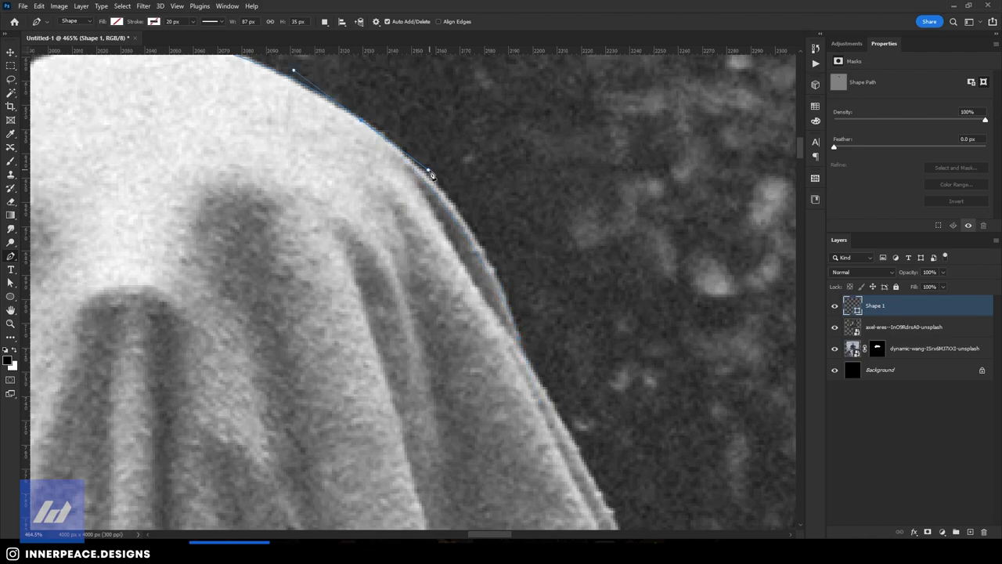
{"action": "left_click", "coordinate": [407, 150]}
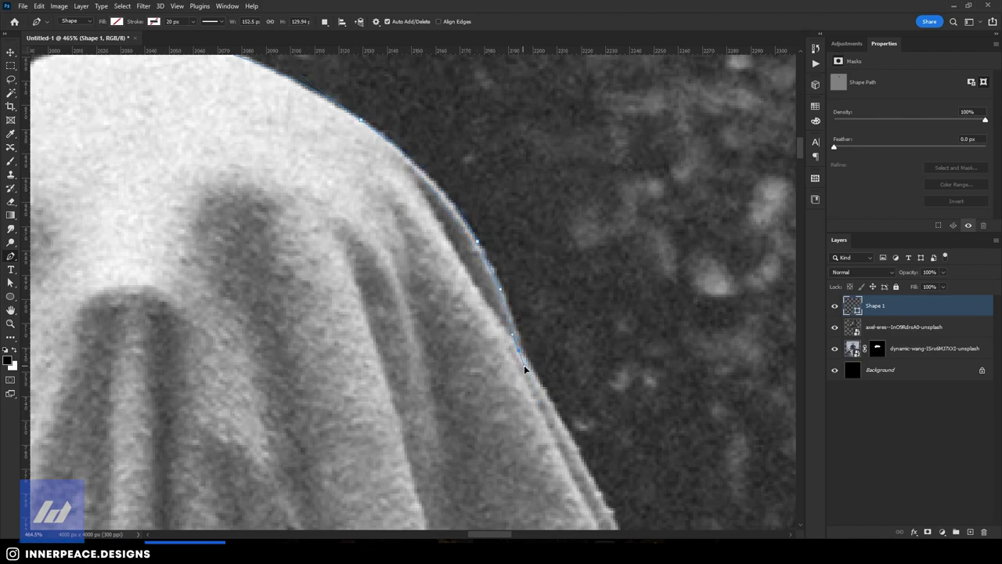
{"action": "scroll", "coordinate": [524, 329], "scroll_direction": "down", "scroll_amount": 5}
- Trace down the ghost's cloth edge to where the cloth meets the shoulder
{"action": "left_click", "coordinate": [446, 296]}
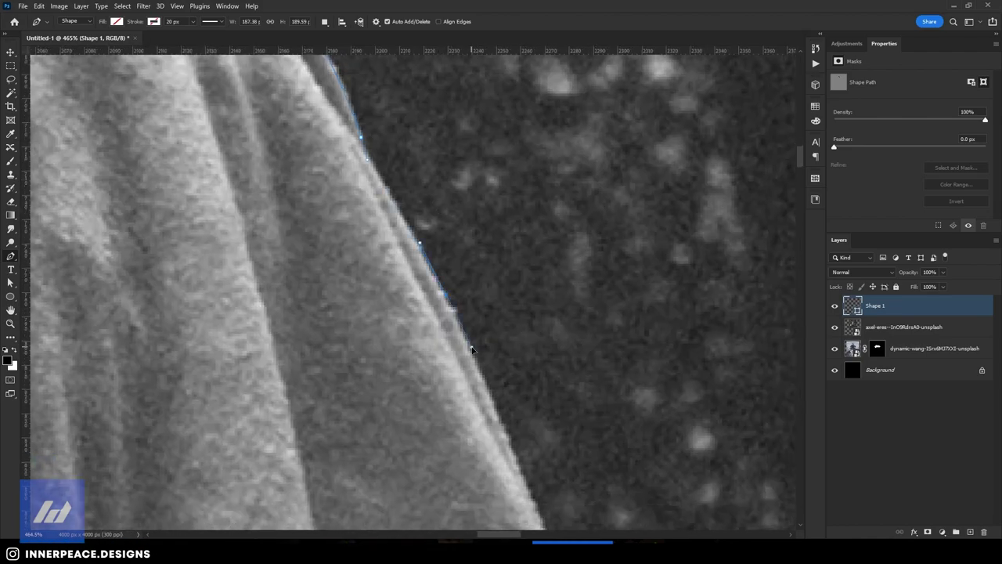
{"action": "scroll", "coordinate": [470, 336], "scroll_direction": "down", "scroll_amount": 5}
{"action": "left_click", "coordinate": [419, 288]}
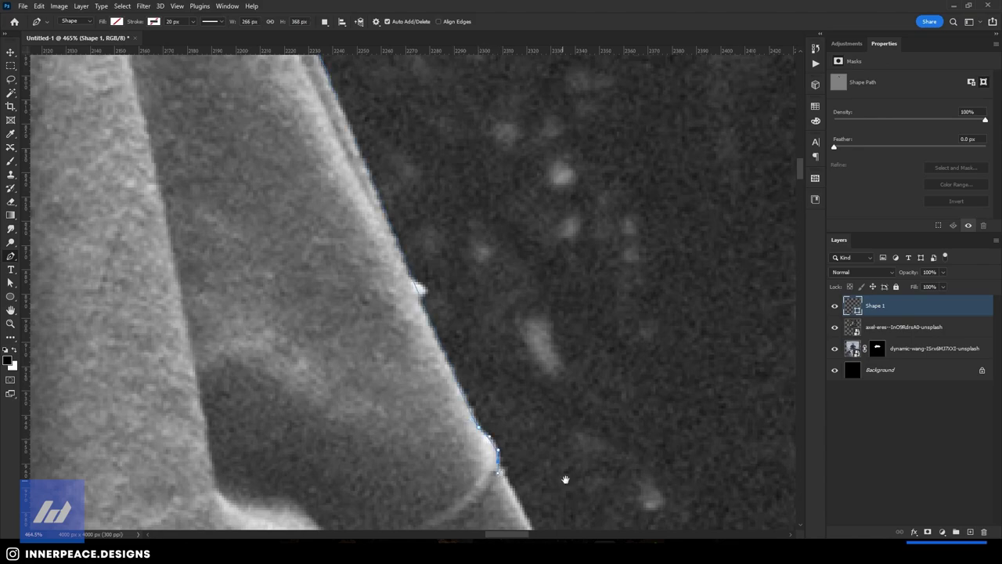
{"action": "scroll", "coordinate": [565, 479], "scroll_direction": "down", "scroll_amount": 5}
{"action": "left_click", "coordinate": [425, 402]}
{"action": "scroll", "coordinate": [396, 396], "scroll_direction": "up", "scroll_amount": 2}
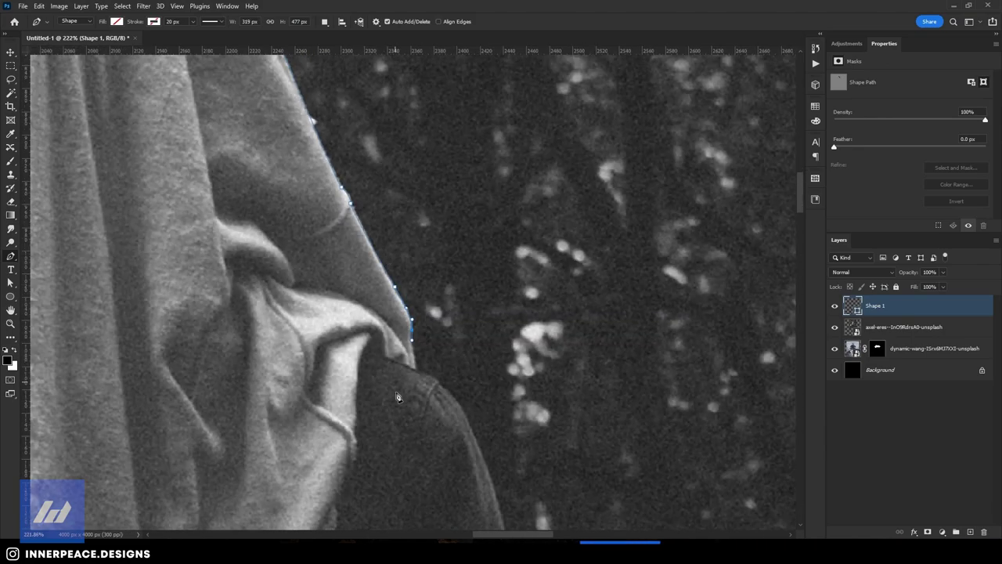
{"action": "scroll", "coordinate": [396, 397], "scroll_direction": "up", "scroll_amount": 1}
{"action": "left_click", "coordinate": [425, 345]}
{"action": "scroll", "coordinate": [525, 290], "scroll_direction": "down", "scroll_amount": 2}
{"action": "scroll", "coordinate": [541, 321], "scroll_direction": "up", "scroll_amount": 2}
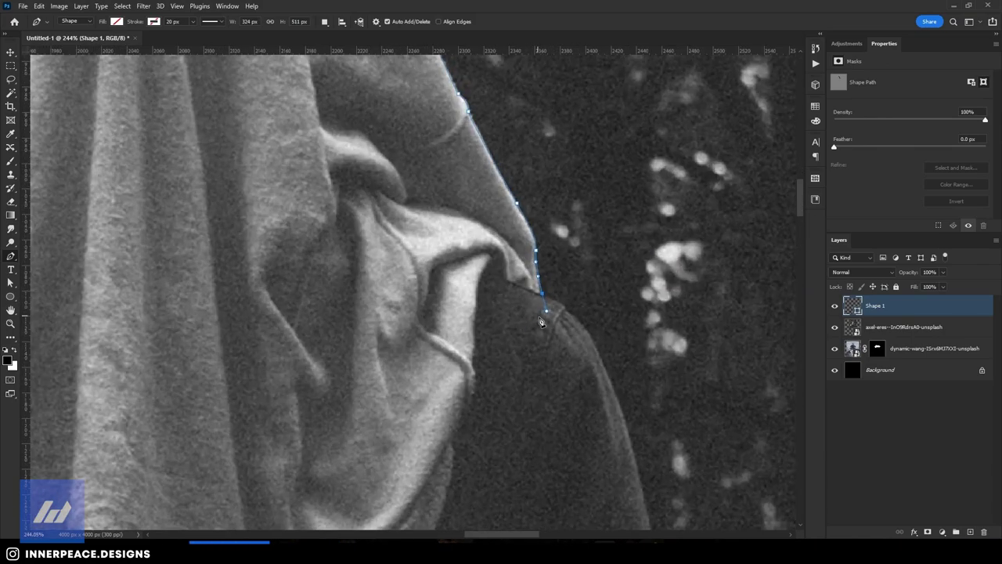
- Continue the outline down the shoulder and along the bottom of the cloth
{"action": "left_click", "coordinate": [483, 362]}
{"action": "scroll", "coordinate": [483, 362], "scroll_direction": "down", "scroll_amount": 2}
{"action": "scroll", "coordinate": [595, 360], "scroll_direction": "down", "scroll_amount": 1}
{"action": "left_click", "coordinate": [562, 417]}
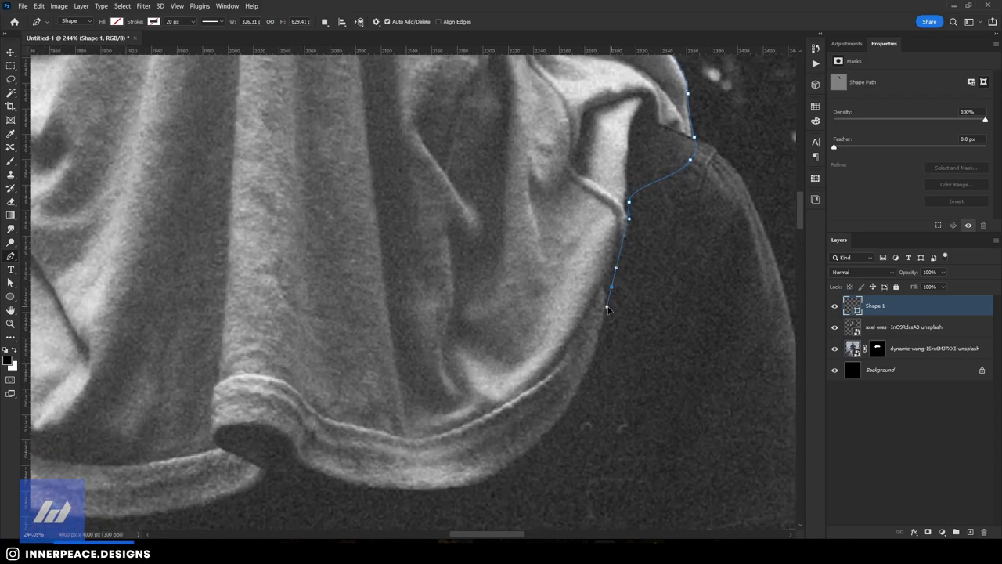
{"action": "left_click", "coordinate": [545, 437]}
{"action": "left_click", "coordinate": [499, 486]}
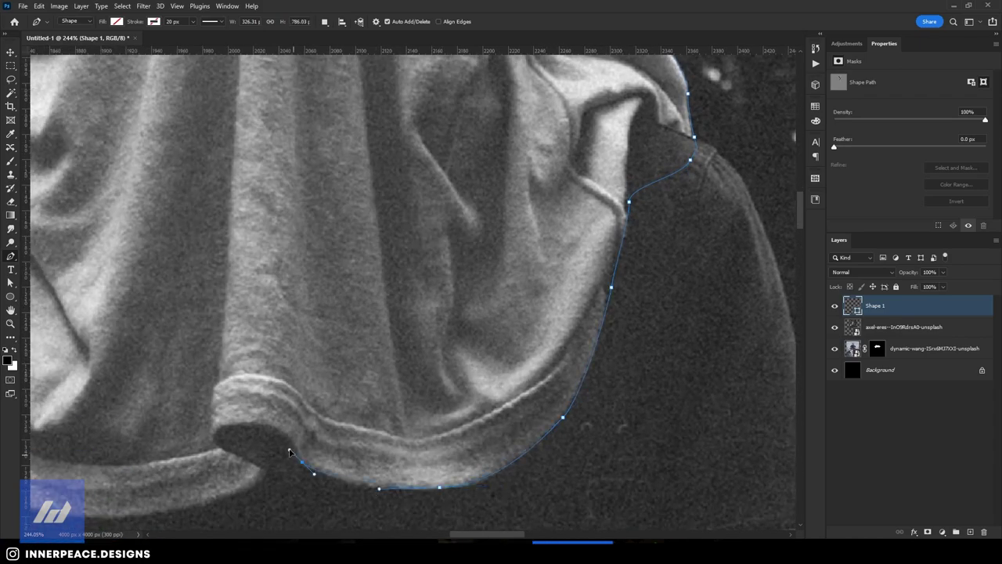
- Add curved anchors following the hem fold and sweater hem down to the hem corner
{"action": "scroll", "coordinate": [351, 390], "scroll_direction": "up", "scroll_amount": 2}
{"action": "left_click_drag", "start_coordinate": [388, 354], "coordinate": [359, 360]}
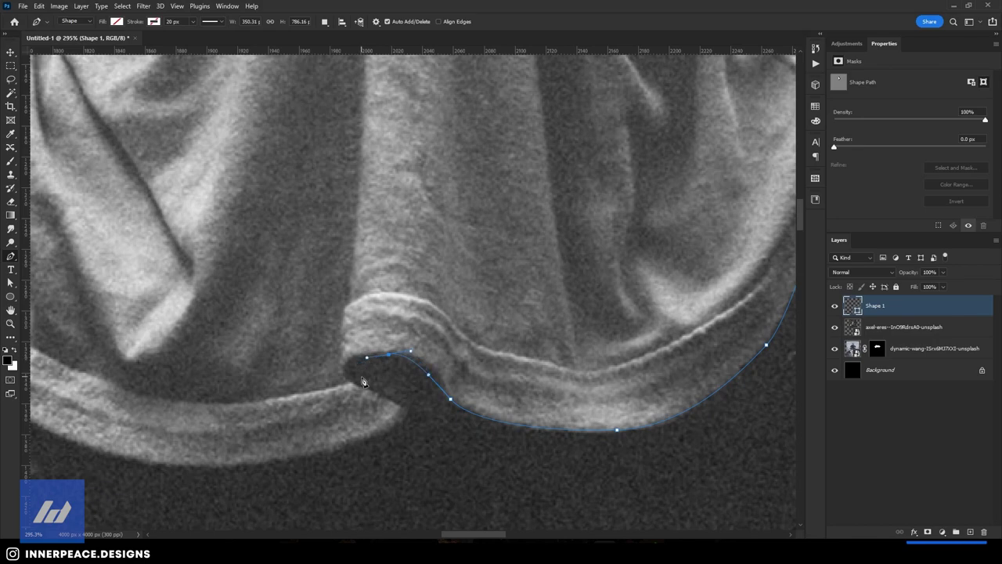
{"action": "scroll", "coordinate": [262, 474], "scroll_direction": "left", "scroll_amount": 5}
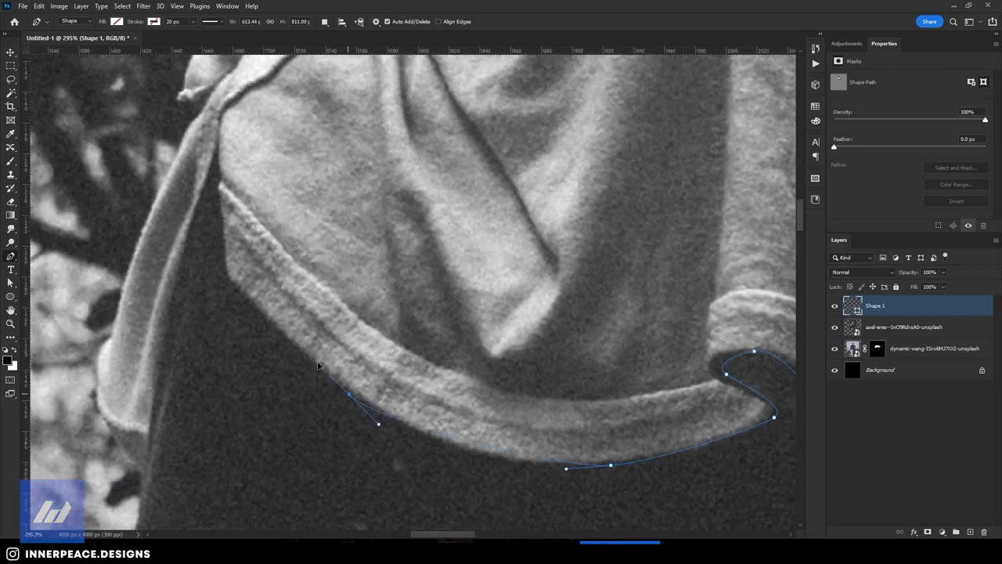
{"action": "left_click_drag", "start_coordinate": [349, 394], "coordinate": [274, 330]}
{"action": "left_click", "coordinate": [276, 329]}
{"action": "left_click_drag", "start_coordinate": [238, 291], "coordinate": [224, 259]}
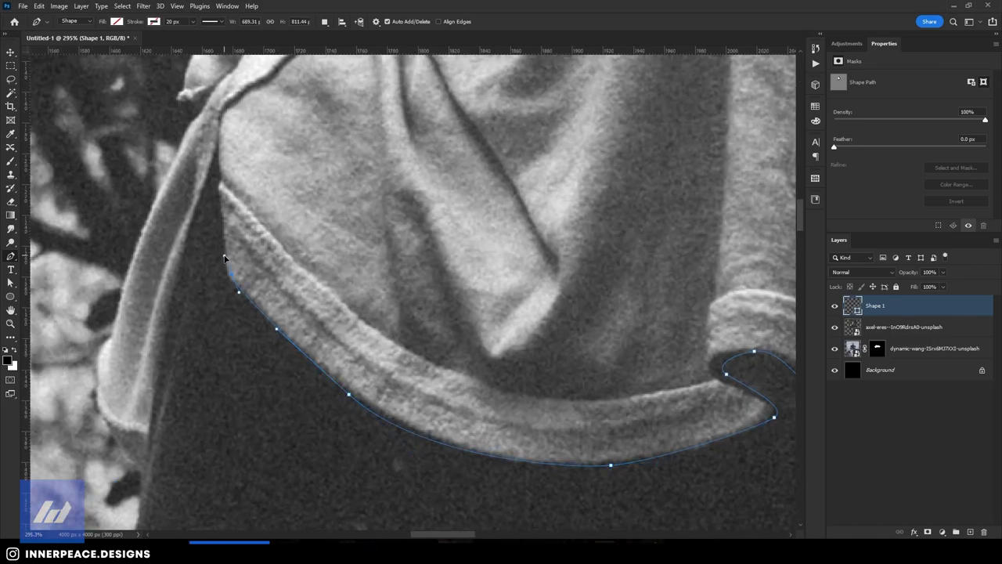
{"action": "scroll", "coordinate": [218, 176], "scroll_direction": "down", "scroll_amount": 5}
{"action": "scroll", "coordinate": [340, 304], "scroll_direction": "up", "scroll_amount": 4}
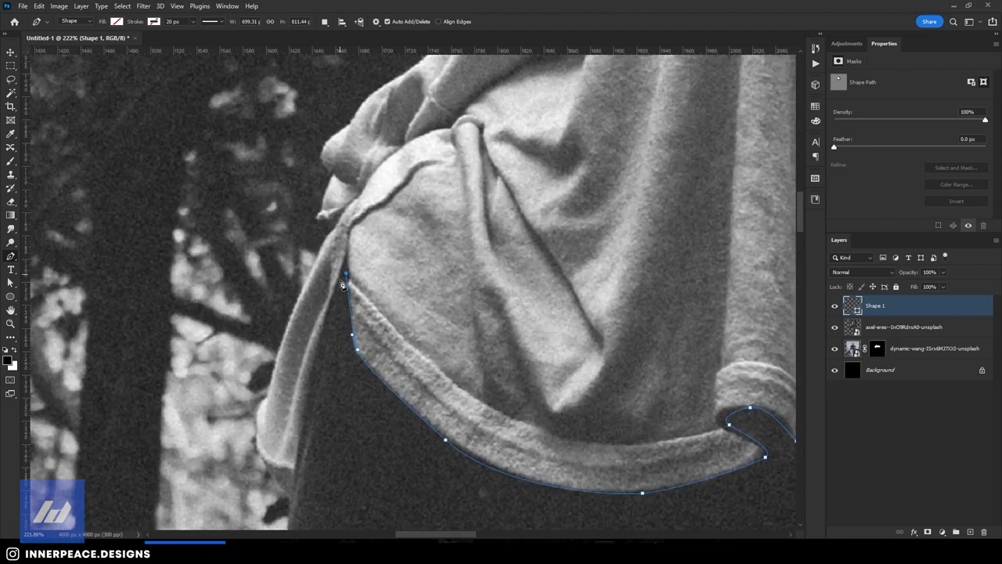
{"action": "left_click_drag", "start_coordinate": [290, 501], "coordinate": [274, 525]}
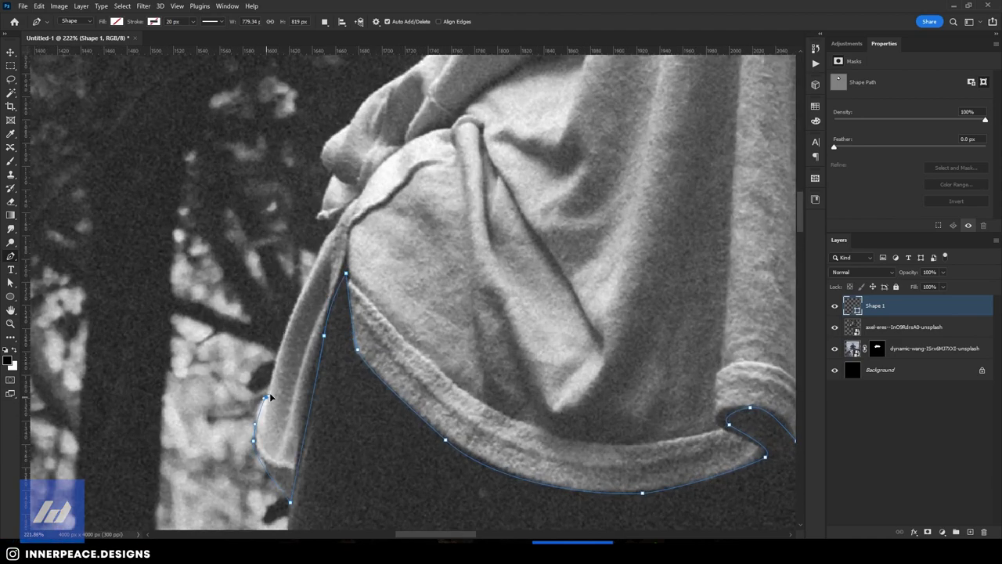
- Run the path up the fold, curve it around the ghost's head, and close it
{"action": "left_click_drag", "start_coordinate": [332, 224], "coordinate": [337, 210]}
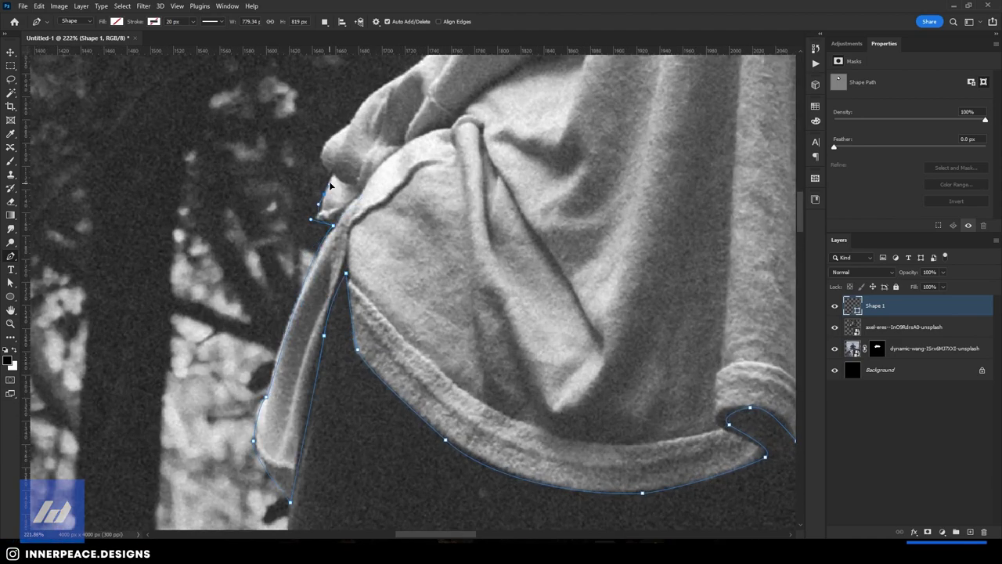
{"action": "left_click_drag", "start_coordinate": [435, 104], "coordinate": [376, 363]}
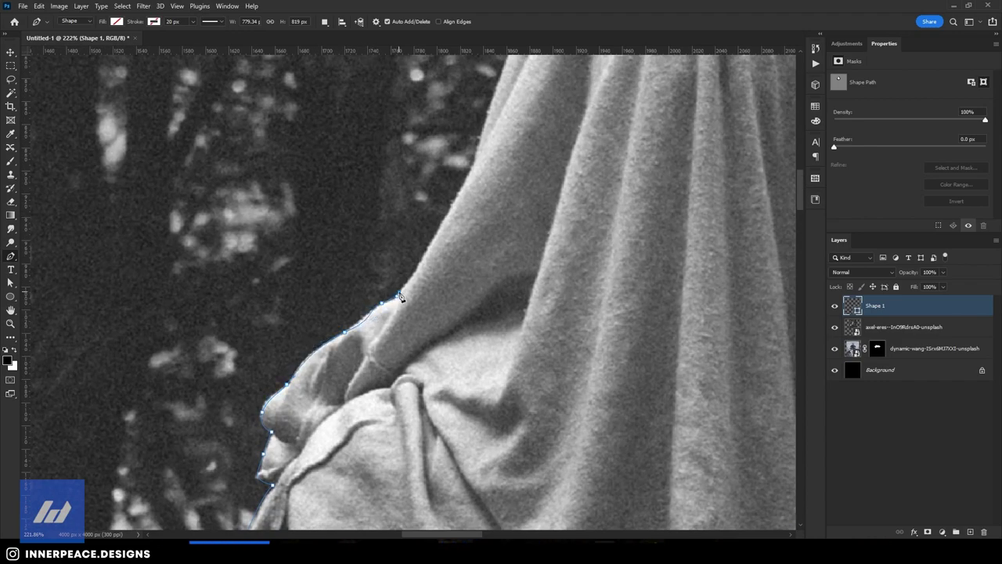
{"action": "mouse_move", "coordinate": [397, 303]}
{"action": "left_mouse_down"}
{"action": "mouse_move", "coordinate": [423, 309]}
{"action": "mouse_move", "coordinate": [447, 295]}
{"action": "left_mouse_up"}
{"action": "left_click", "coordinate": [421, 312]}
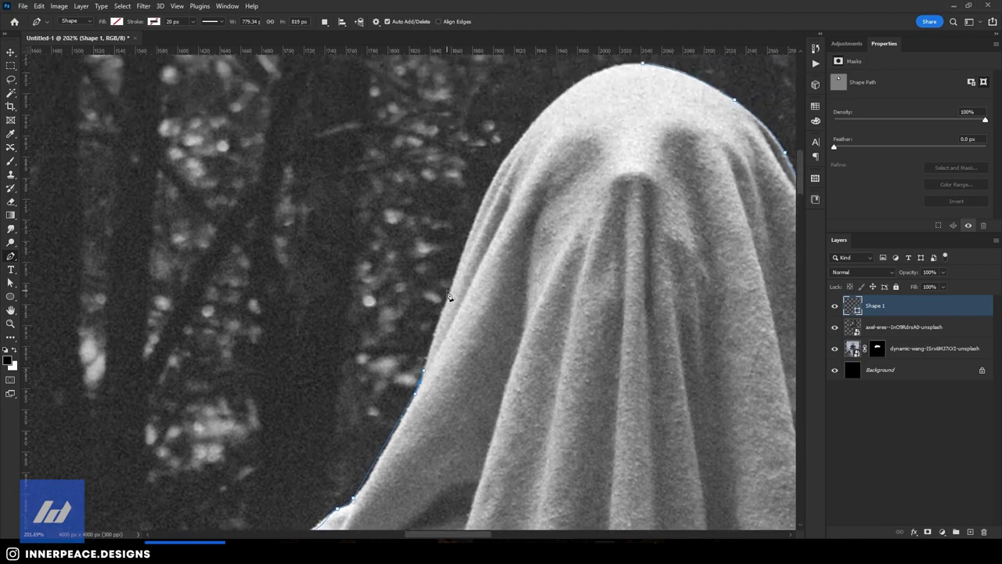
{"action": "left_click_drag", "start_coordinate": [478, 208], "coordinate": [499, 182]}
{"action": "left_click", "coordinate": [643, 82]}
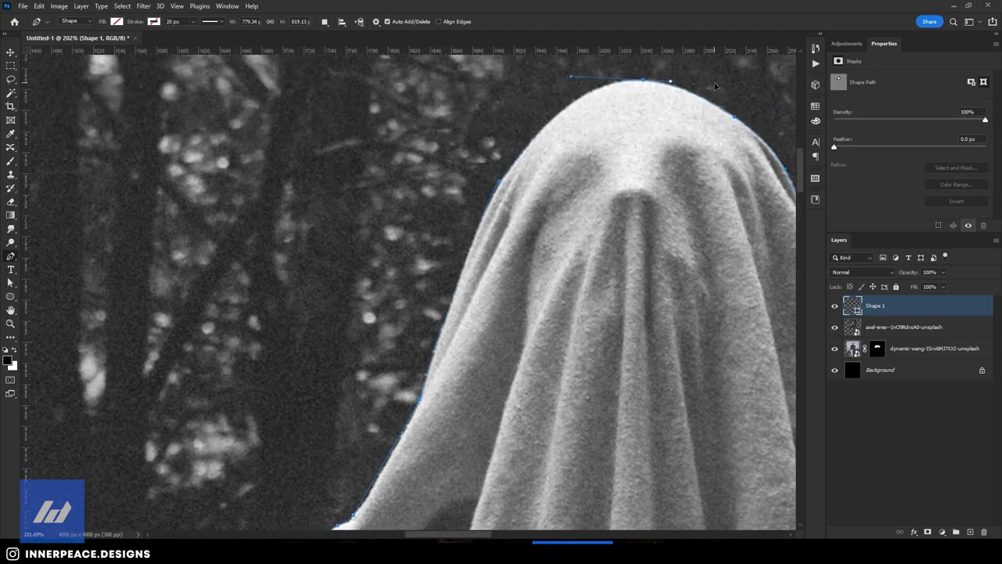
- Turn the closed path into an unfeathered selection and mask the cloth photo layer with it
{"action": "scroll", "coordinate": [595, 321], "scroll_direction": "down", "scroll_amount": 3}
{"action": "right_click", "coordinate": [595, 321]}
{"action": "left_click", "coordinate": [595, 321]}
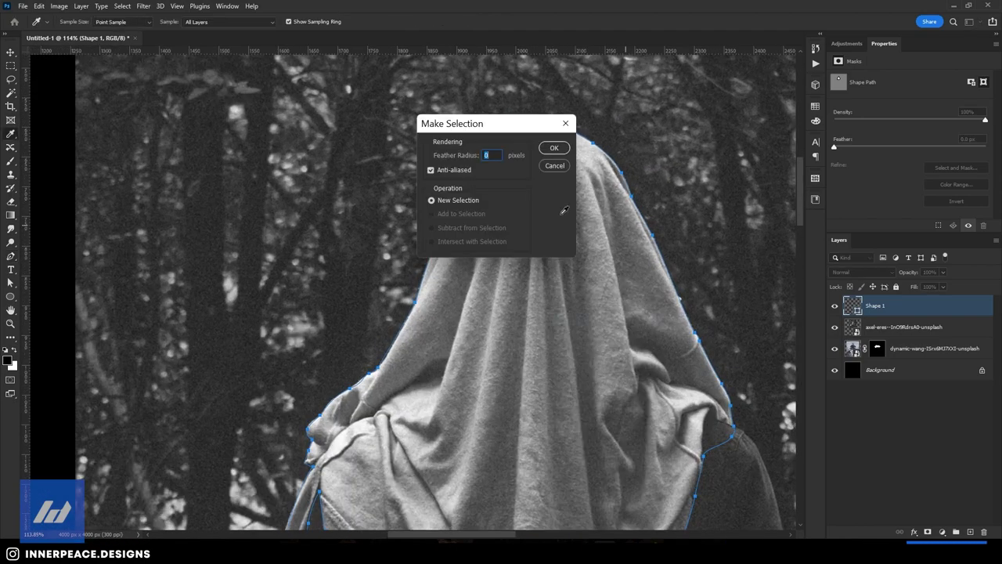
{"action": "left_click", "coordinate": [555, 148]}
{"action": "left_click", "coordinate": [928, 327]}
{"action": "left_click", "coordinate": [927, 531]}
- Brush-refine the cloth mask at the lower left and along the grey hoodie edge
{"action": "scroll", "coordinate": [471, 262], "scroll_direction": "down", "scroll_amount": 3}
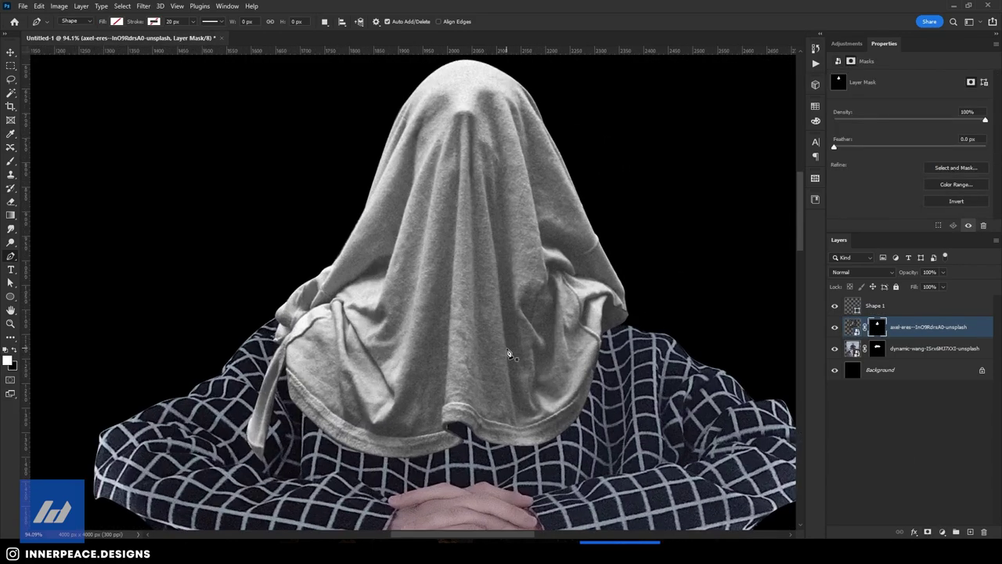
{"action": "scroll", "coordinate": [507, 354], "scroll_direction": "up", "scroll_amount": 2}
{"action": "scroll", "coordinate": [225, 445], "scroll_direction": "up", "scroll_amount": 4}
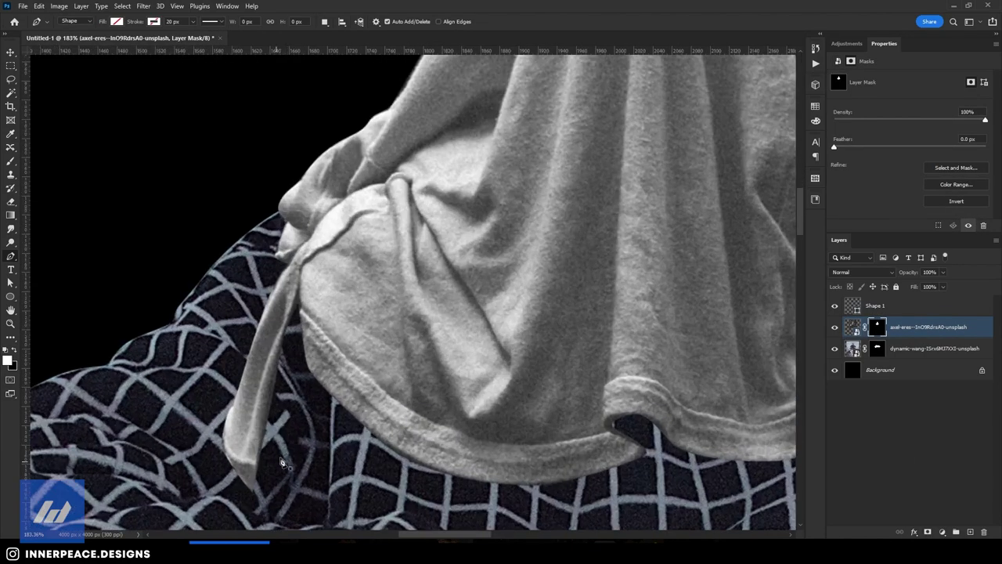
{"action": "key", "text": "b"}
{"action": "mouse_move", "coordinate": [235, 407]}
{"action": "left_mouse_down"}
{"action": "mouse_move", "coordinate": [258, 493]}
{"action": "mouse_move", "coordinate": [213, 397]}
{"action": "mouse_move", "coordinate": [267, 501]}
{"action": "mouse_move", "coordinate": [270, 223]}
{"action": "left_mouse_up"}
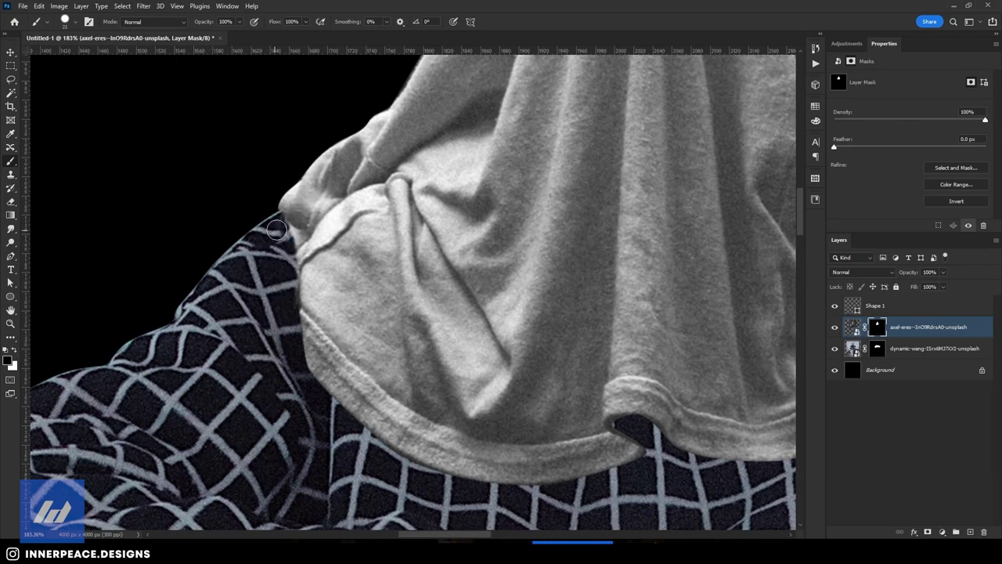
{"action": "scroll", "coordinate": [534, 229], "scroll_direction": "down", "scroll_amount": 3}
{"action": "scroll", "coordinate": [534, 230], "scroll_direction": "up", "scroll_amount": 4}
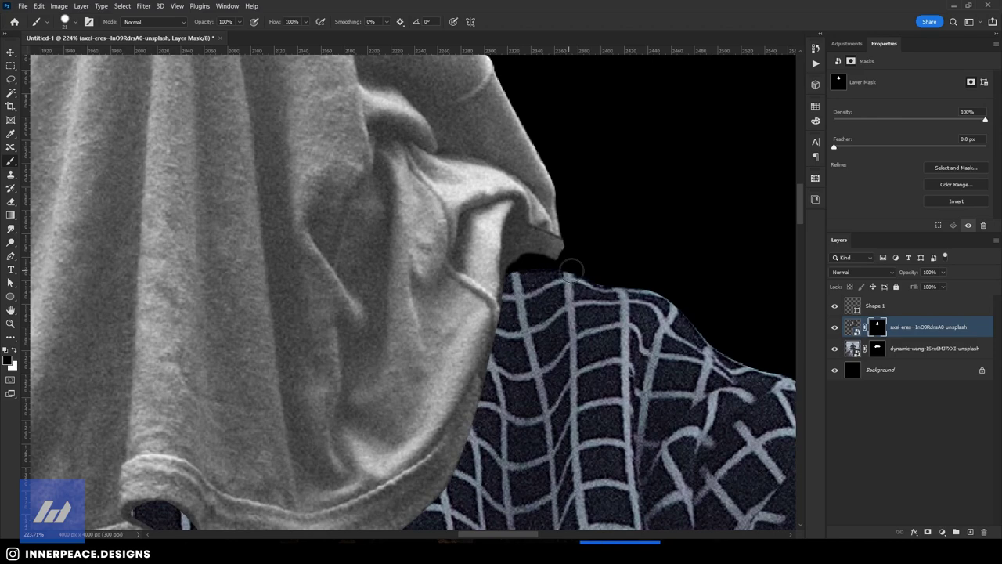
{"action": "scroll", "coordinate": [517, 278], "scroll_direction": "up", "scroll_amount": 3}
{"action": "mouse_move", "coordinate": [496, 269]}
{"action": "left_mouse_down"}
{"action": "mouse_move", "coordinate": [457, 275]}
{"action": "mouse_move", "coordinate": [527, 274]}
{"action": "mouse_move", "coordinate": [501, 277]}
{"action": "mouse_move", "coordinate": [543, 253]}
{"action": "mouse_move", "coordinate": [555, 275]}
{"action": "left_mouse_up"}
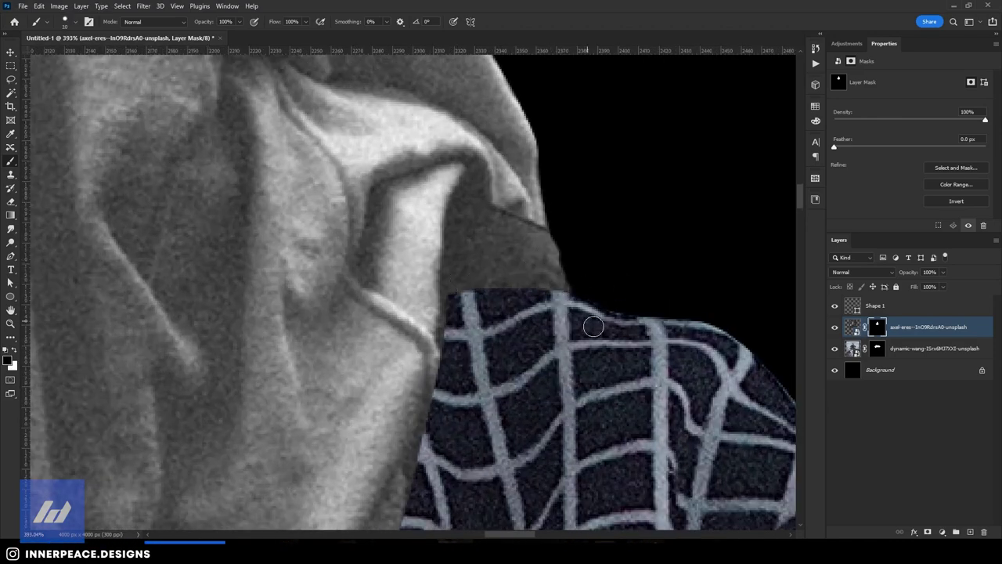
{"action": "scroll", "coordinate": [566, 313], "scroll_direction": "down", "scroll_amount": 5}
{"action": "scroll", "coordinate": [566, 313], "scroll_direction": "down", "scroll_amount": 5}
- Place the pngegg (2).png money pile from File Explorer into the composition
{"action": "left_click", "coordinate": [11, 52]}
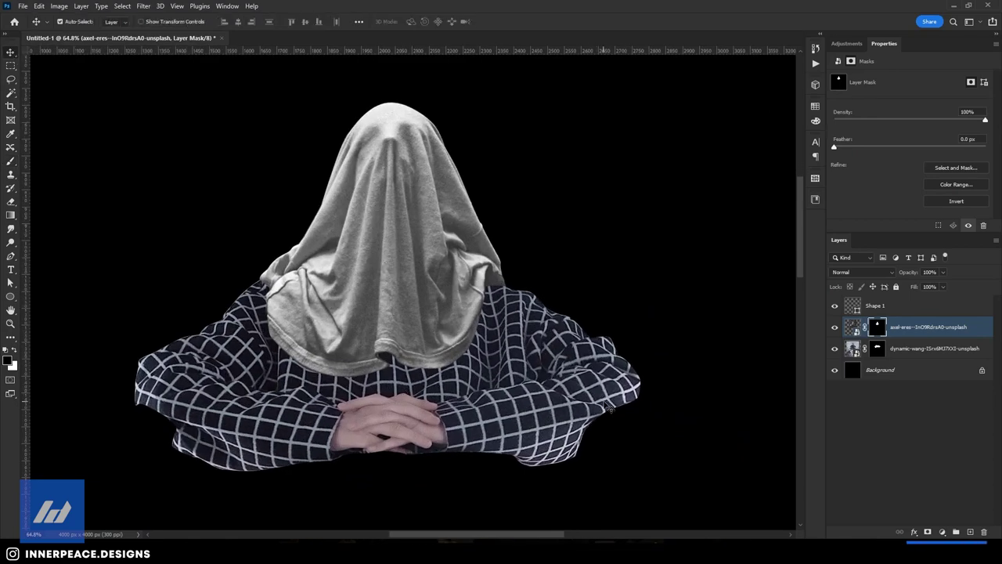
{"action": "key", "text": "alt+Tab"}
{"action": "left_click_drag", "start_coordinate": [787, 157], "coordinate": [446, 435]}
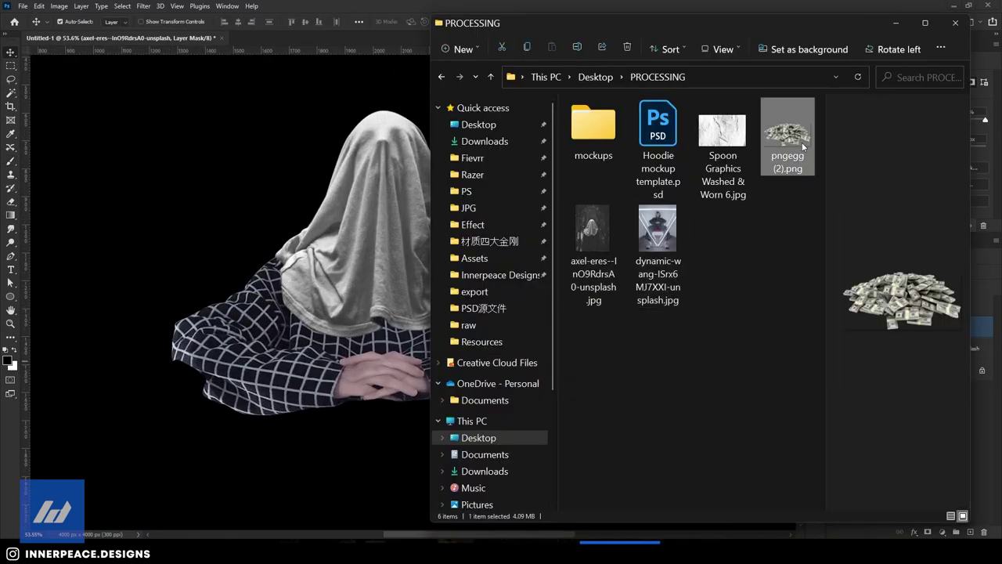
{"action": "scroll", "coordinate": [446, 435], "scroll_direction": "down", "scroll_amount": 3}
- Scale the money pile to about 15%, centre it across the ghost's lap, and commit
{"action": "left_click_drag", "start_coordinate": [696, 462], "coordinate": [530, 508]}
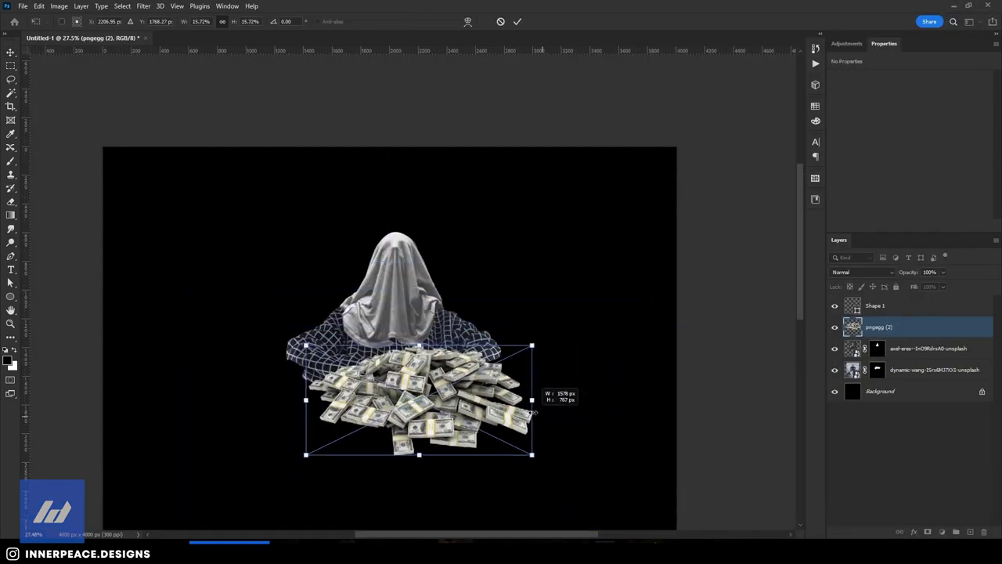
{"action": "left_click_drag", "start_coordinate": [435, 313], "coordinate": [440, 307]}
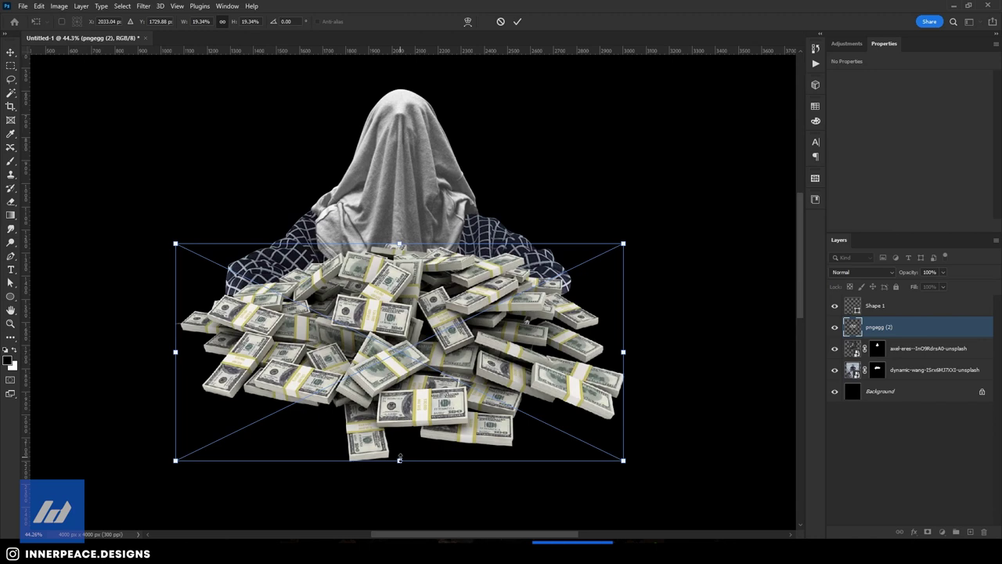
{"action": "scroll", "coordinate": [401, 454], "scroll_direction": "down", "scroll_amount": 2}
{"action": "scroll", "coordinate": [401, 454], "scroll_direction": "up", "scroll_amount": 3}
{"action": "mouse_move", "coordinate": [400, 466]}
{"action": "left_mouse_down"}
{"action": "mouse_move", "coordinate": [417, 334]}
{"action": "mouse_move", "coordinate": [402, 343]}
{"action": "left_mouse_up"}
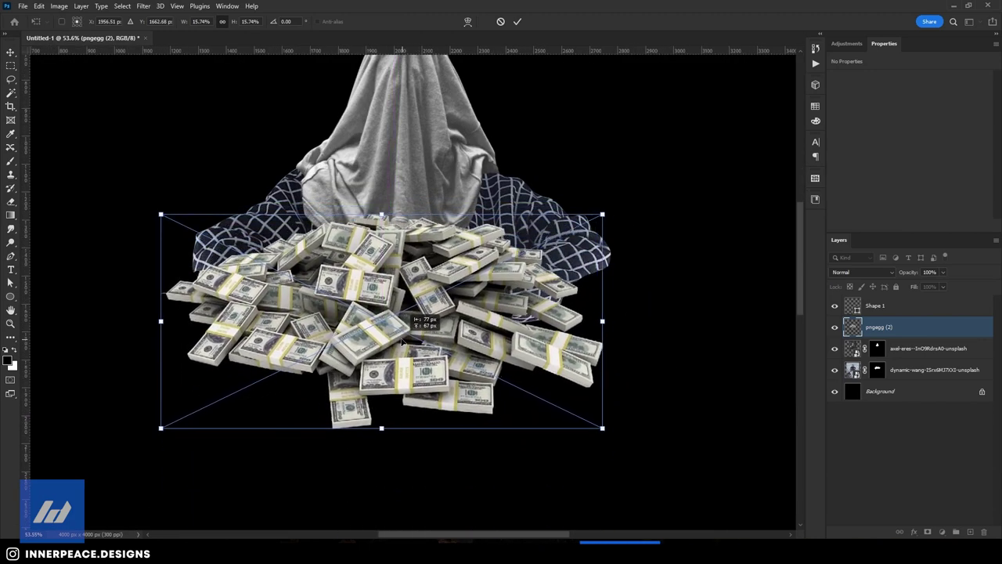
{"action": "left_click_drag", "start_coordinate": [605, 323], "coordinate": [596, 323]}
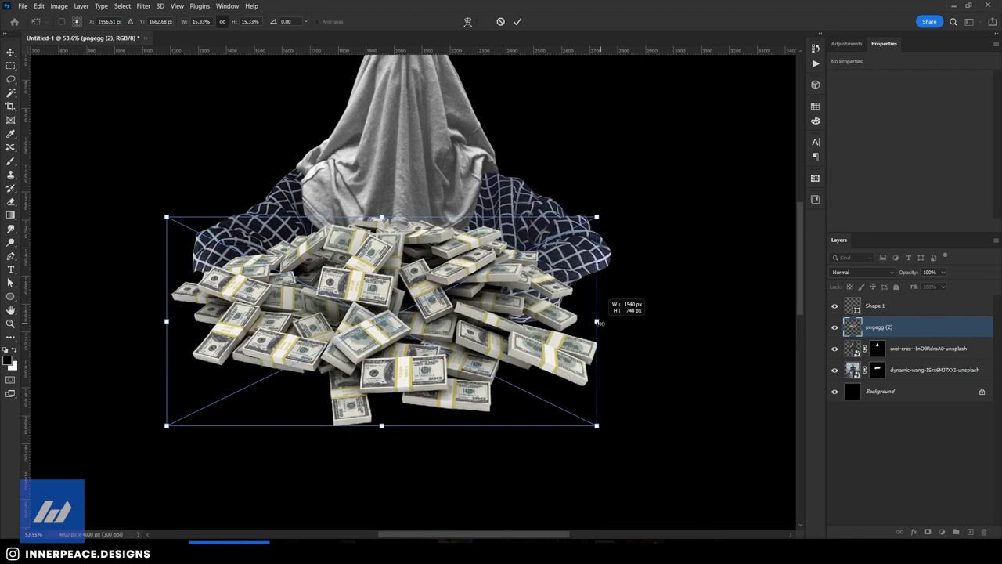
{"action": "mouse_move", "coordinate": [475, 335]}
{"action": "left_mouse_down"}
{"action": "mouse_move", "coordinate": [460, 332]}
{"action": "mouse_move", "coordinate": [471, 336]}
{"action": "left_mouse_up"}
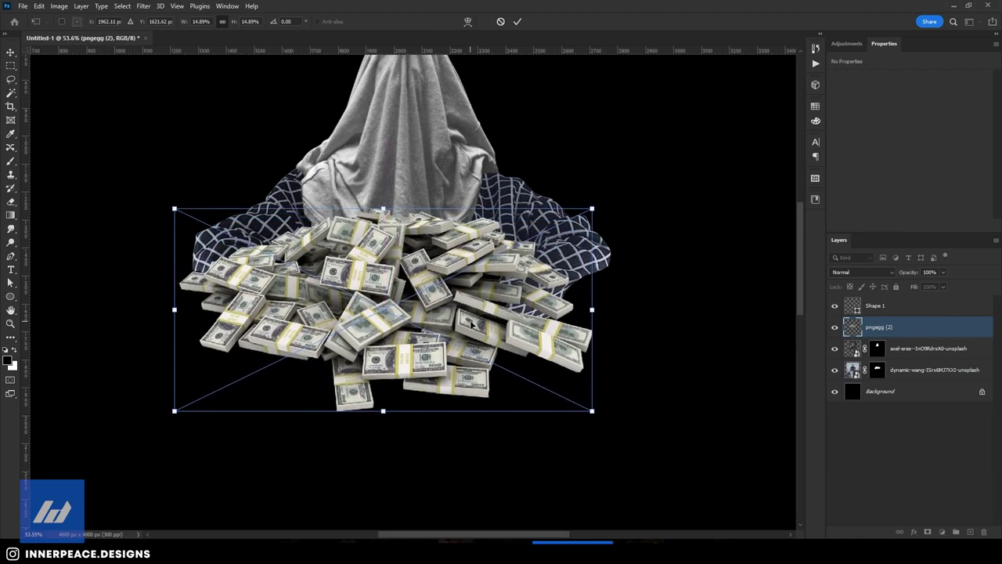
{"action": "scroll", "coordinate": [496, 447], "scroll_direction": "down", "scroll_amount": 3}
{"action": "scroll", "coordinate": [448, 381], "scroll_direction": "up", "scroll_amount": 3}
{"action": "left_click_drag", "start_coordinate": [447, 382], "coordinate": [458, 370]}
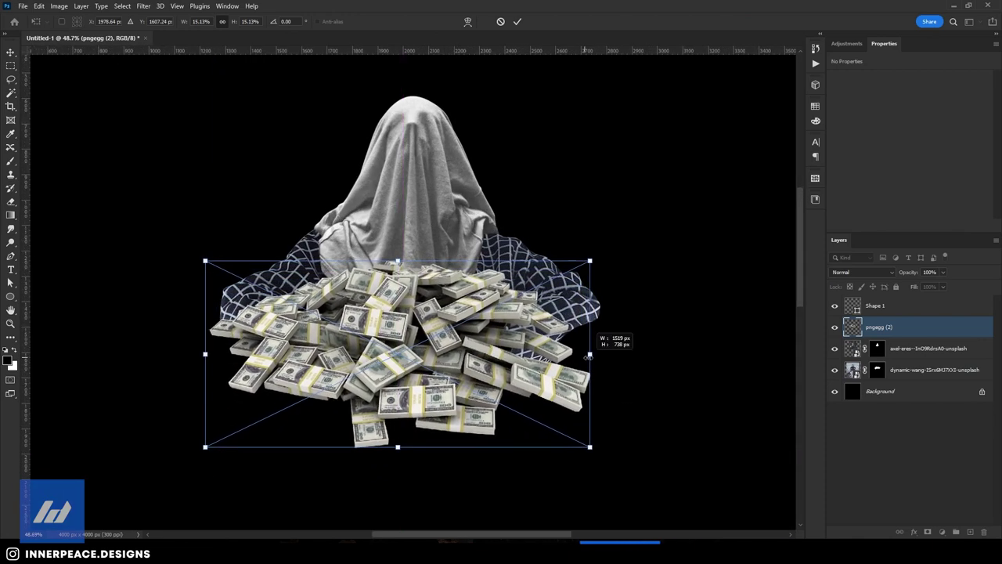
{"action": "left_click_drag", "start_coordinate": [458, 370], "coordinate": [522, 377]}
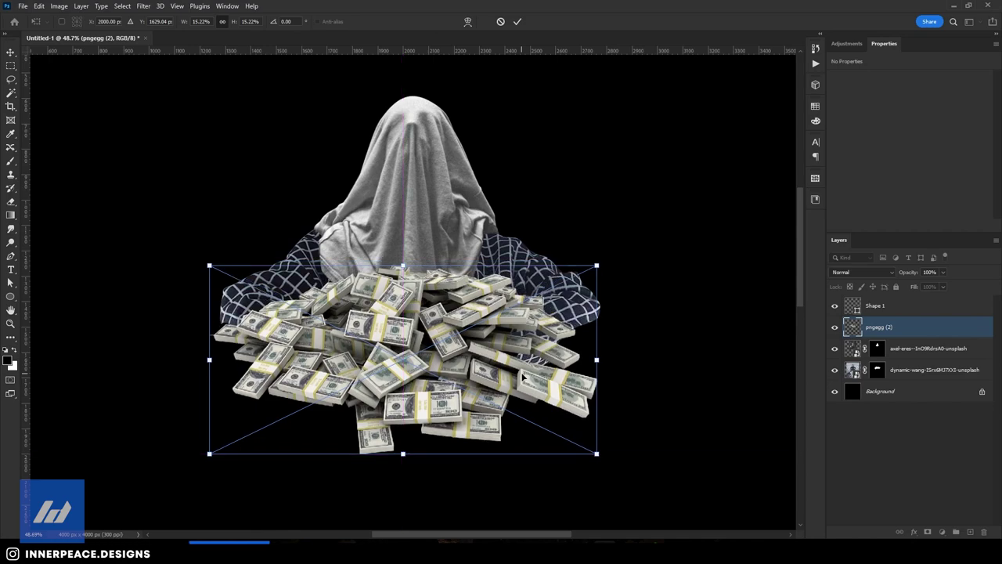
{"action": "key", "text": "Return"}
- Nudge the committed money pile slightly up and to the left
{"action": "scroll", "coordinate": [433, 325], "scroll_direction": "up", "scroll_amount": 5}
{"action": "left_click_drag", "start_coordinate": [433, 325], "coordinate": [427, 318]}
{"action": "scroll", "coordinate": [431, 321], "scroll_direction": "down", "scroll_amount": 1}
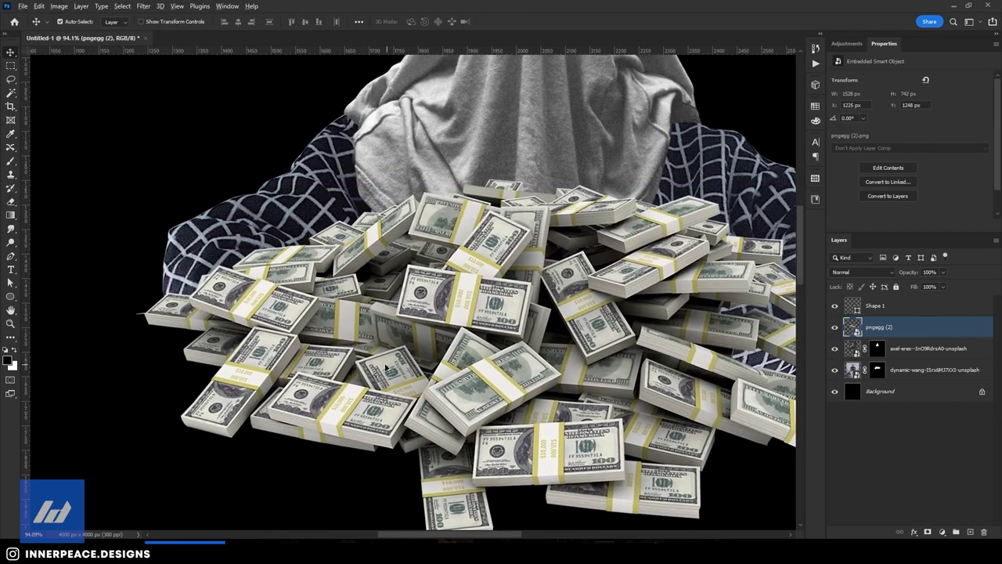
{"action": "scroll", "coordinate": [475, 385], "scroll_direction": "down", "scroll_amount": 5}
{"action": "scroll", "coordinate": [475, 385], "scroll_direction": "up", "scroll_amount": 5}
{"action": "scroll", "coordinate": [539, 423], "scroll_direction": "down", "scroll_amount": 1}
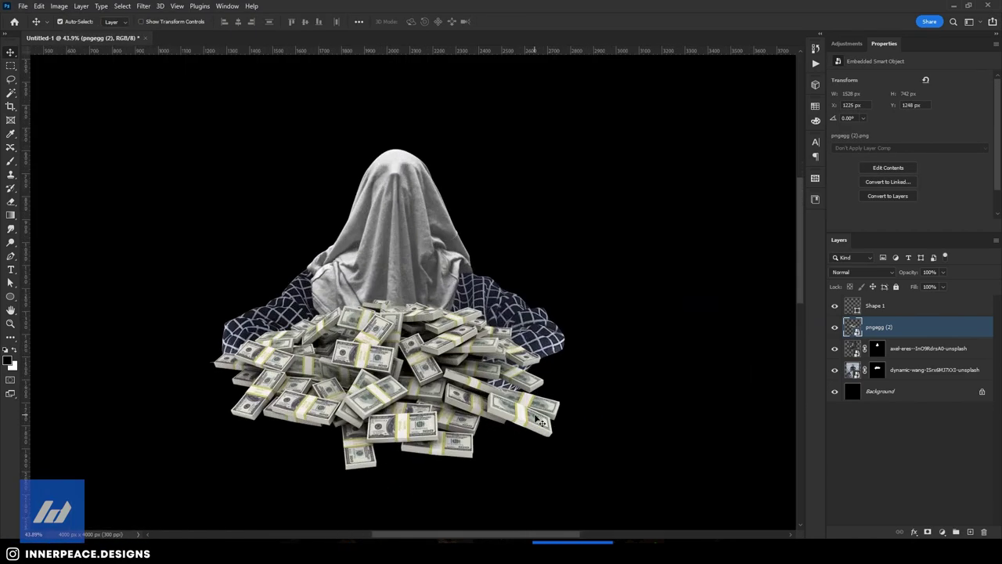
- Duplicate the money pile layer and enlarge the copy
{"action": "key", "text": "ctrl+j"}
{"action": "key", "text": "ctrl+t"}
{"action": "left_click_drag", "start_coordinate": [570, 381], "coordinate": [588, 381]}
{"action": "key", "text": "Return"}
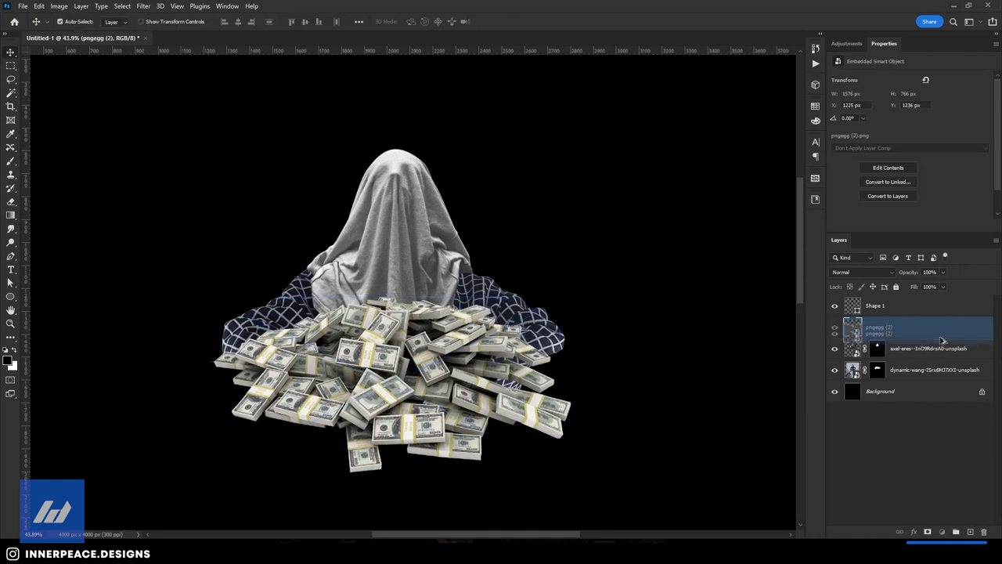
{"action": "left_click_drag", "start_coordinate": [900, 326], "coordinate": [939, 347]}
- Add a layer mask to the original money pile and hide part of it over the figure
{"action": "left_click", "coordinate": [931, 328]}
{"action": "left_click", "coordinate": [927, 532]}
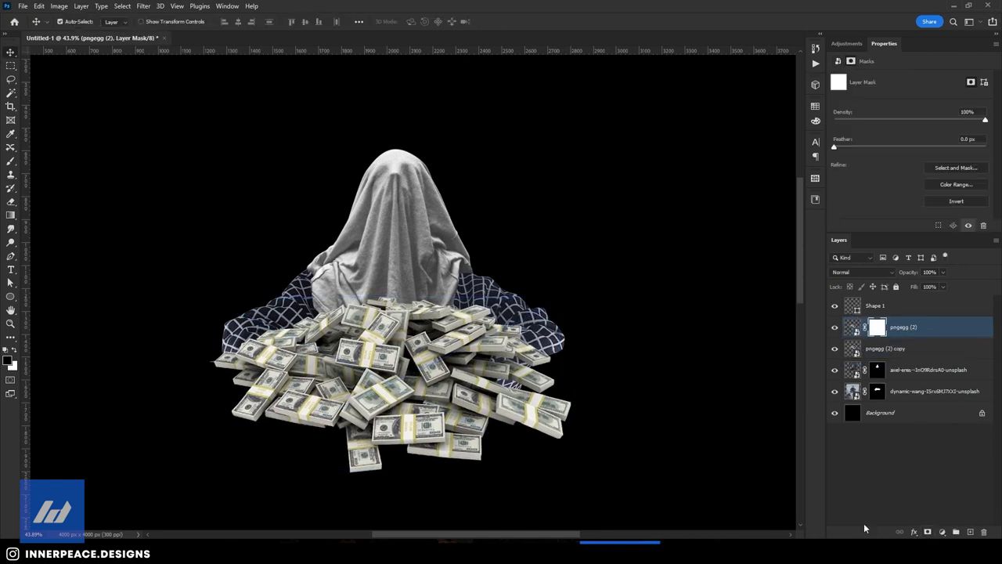
{"action": "key", "text": "b"}
{"action": "mouse_move", "coordinate": [268, 436]}
{"action": "left_mouse_down"}
{"action": "mouse_move", "coordinate": [514, 426]}
{"action": "mouse_move", "coordinate": [235, 436]}
{"action": "left_mouse_up"}
{"action": "scroll", "coordinate": [383, 404], "scroll_direction": "up", "scroll_amount": 3}
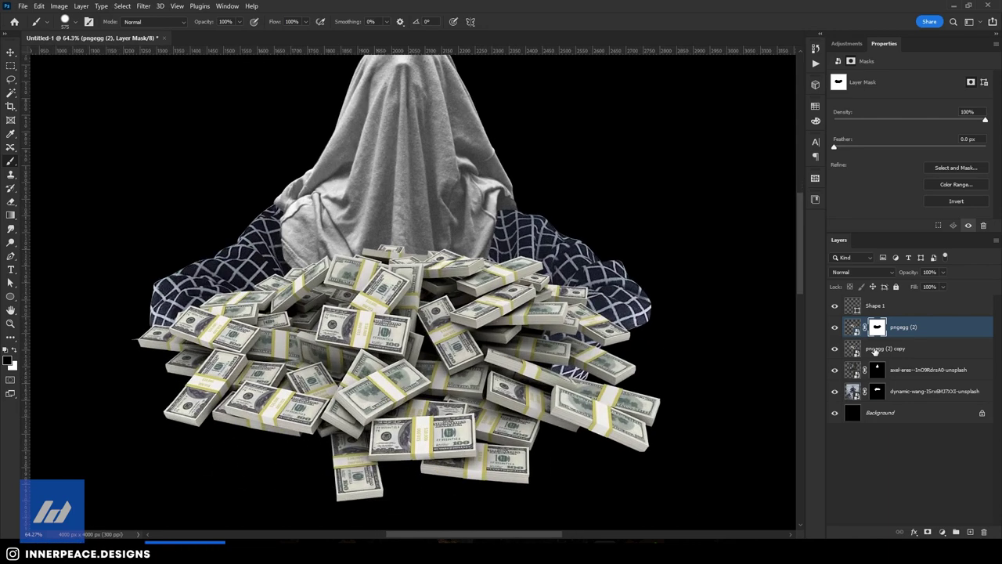
- Move the copied cash pile layer below the sweater figure
{"action": "left_click_drag", "start_coordinate": [905, 352], "coordinate": [900, 395]}
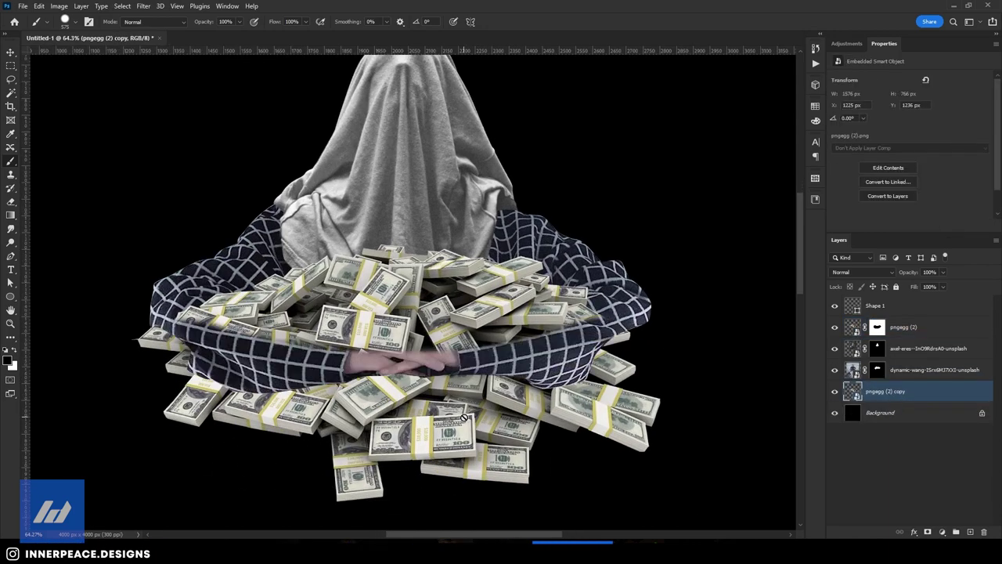
{"action": "scroll", "coordinate": [464, 418], "scroll_direction": "down", "scroll_amount": 2}
{"action": "scroll", "coordinate": [298, 352], "scroll_direction": "up", "scroll_amount": 2}
{"action": "scroll", "coordinate": [298, 353], "scroll_direction": "up", "scroll_amount": 4}
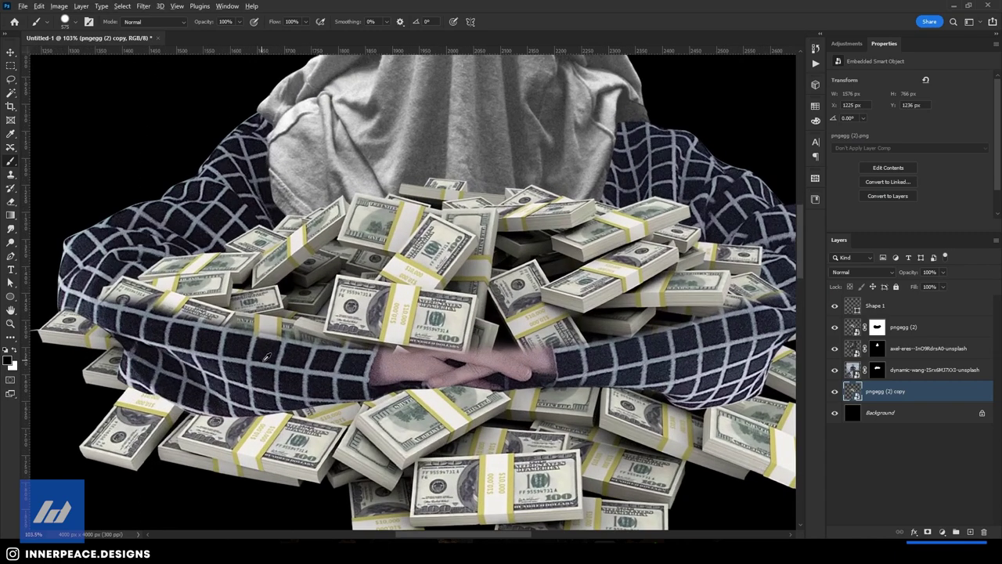
- Paint the original pile's mask so both sleeves and hands overlap the money
{"action": "left_click", "coordinate": [118, 294]}
{"action": "key", "text": "Escape"}
{"action": "left_click", "coordinate": [877, 327]}
{"action": "mouse_move", "coordinate": [110, 297]}
{"action": "left_mouse_down"}
{"action": "mouse_move", "coordinate": [626, 331]}
{"action": "mouse_move", "coordinate": [235, 290]}
{"action": "left_mouse_up"}
{"action": "left_click_drag", "start_coordinate": [650, 313], "coordinate": [790, 258]}
{"action": "left_click_drag", "start_coordinate": [282, 306], "coordinate": [195, 259]}
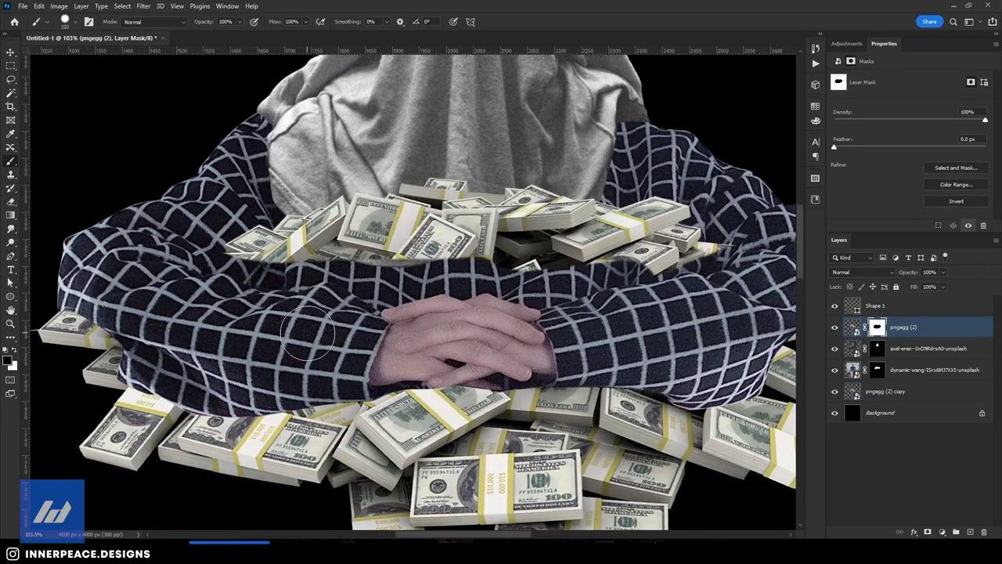
{"action": "scroll", "coordinate": [471, 433], "scroll_direction": "down", "scroll_amount": 3}
{"action": "scroll", "coordinate": [471, 437], "scroll_direction": "down", "scroll_amount": 1}
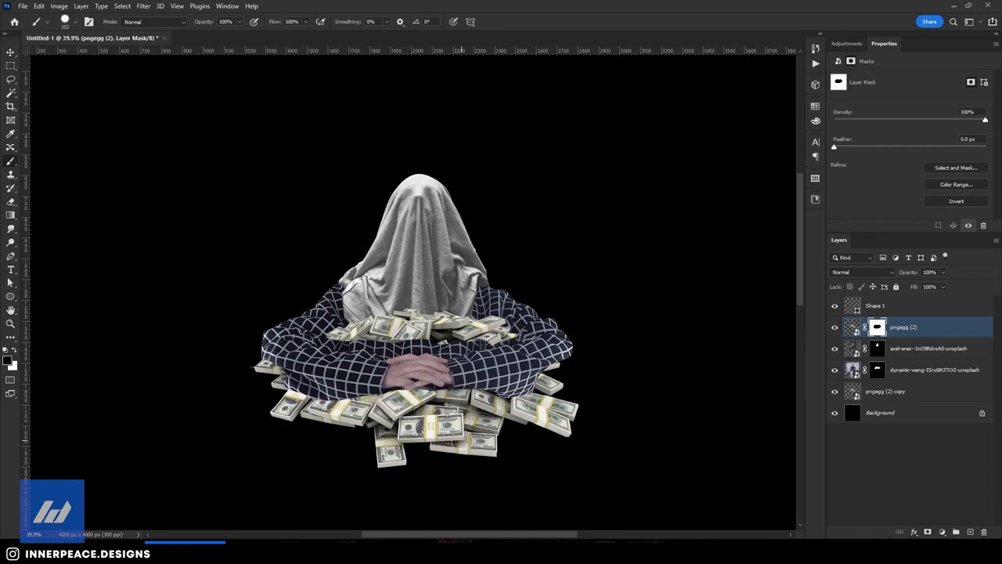
{"action": "scroll", "coordinate": [431, 431], "scroll_direction": "up", "scroll_amount": 2}
{"action": "scroll", "coordinate": [430, 431], "scroll_direction": "up", "scroll_amount": 1}
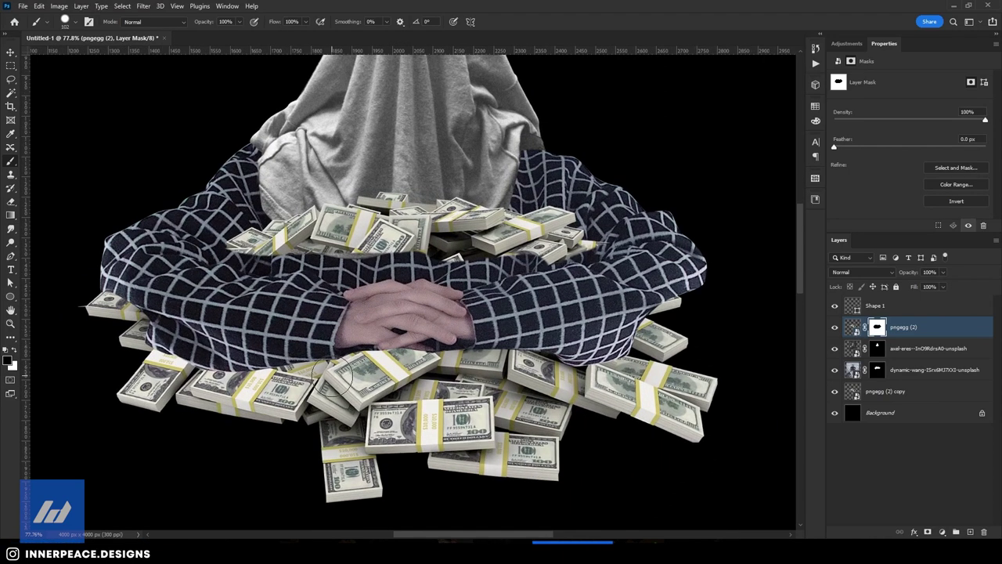
{"action": "scroll", "coordinate": [168, 294], "scroll_direction": "up", "scroll_amount": 2}
{"action": "scroll", "coordinate": [169, 293], "scroll_direction": "up", "scroll_amount": 1}
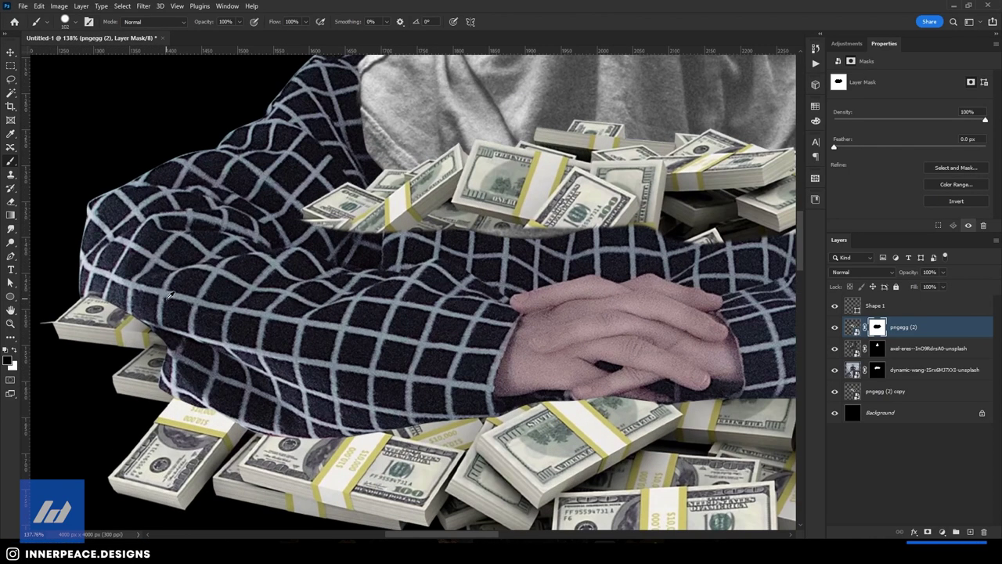
- Trim the dynamic-wang sleeve mask so the left sleeve's lower edge sits over a bill stack
{"action": "left_click", "coordinate": [877, 348]}
{"action": "left_click", "coordinate": [877, 370]}
{"action": "scroll", "coordinate": [314, 368], "scroll_direction": "up", "scroll_amount": 1}
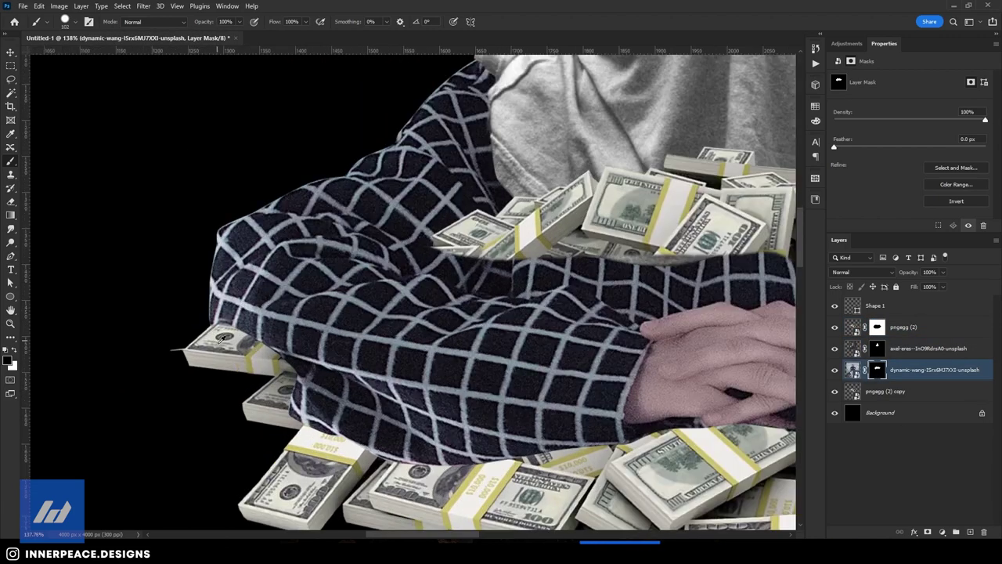
{"action": "scroll", "coordinate": [313, 368], "scroll_direction": "up", "scroll_amount": 2}
{"action": "mouse_move", "coordinate": [237, 307]}
{"action": "left_mouse_down"}
{"action": "mouse_move", "coordinate": [329, 384]}
{"action": "mouse_move", "coordinate": [241, 328]}
{"action": "mouse_move", "coordinate": [309, 387]}
{"action": "mouse_move", "coordinate": [298, 379]}
{"action": "left_mouse_up"}
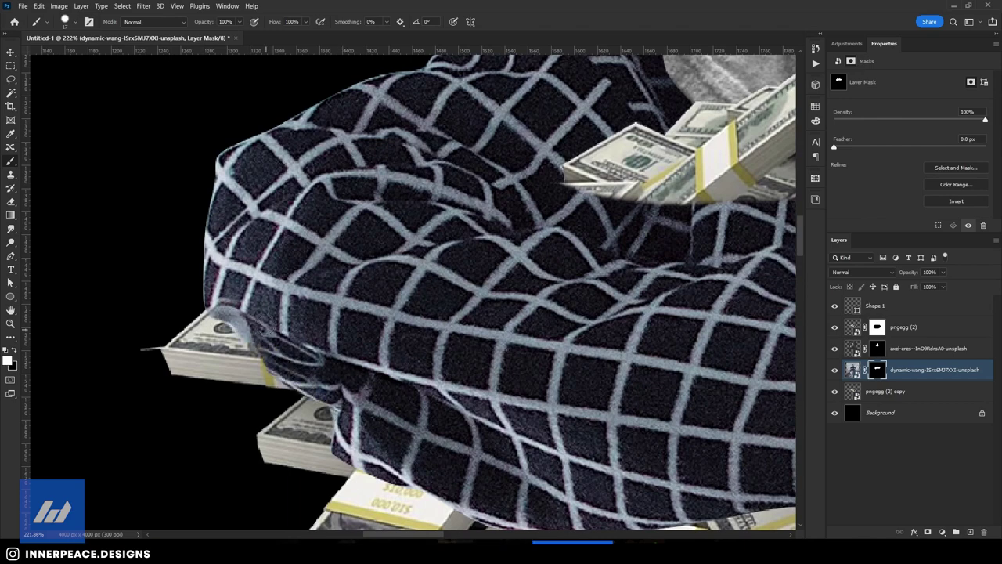
{"action": "left_click_drag", "start_coordinate": [205, 330], "coordinate": [204, 312]}
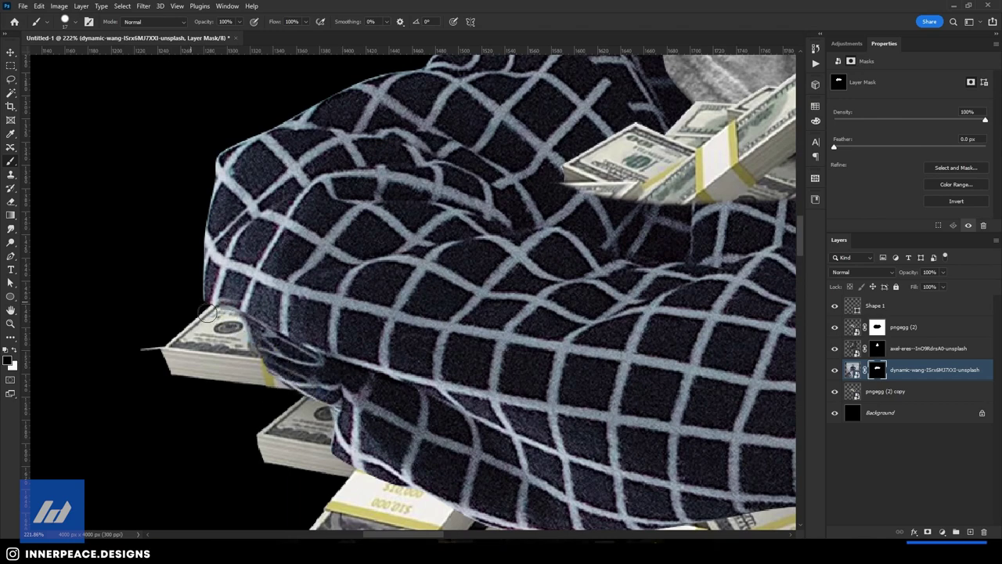
{"action": "scroll", "coordinate": [208, 312], "scroll_direction": "down", "scroll_amount": 5}
{"action": "scroll", "coordinate": [529, 401], "scroll_direction": "up", "scroll_amount": 2}
{"action": "scroll", "coordinate": [529, 401], "scroll_direction": "up", "scroll_amount": 2}
{"action": "scroll", "coordinate": [530, 401], "scroll_direction": "up", "scroll_amount": 1}
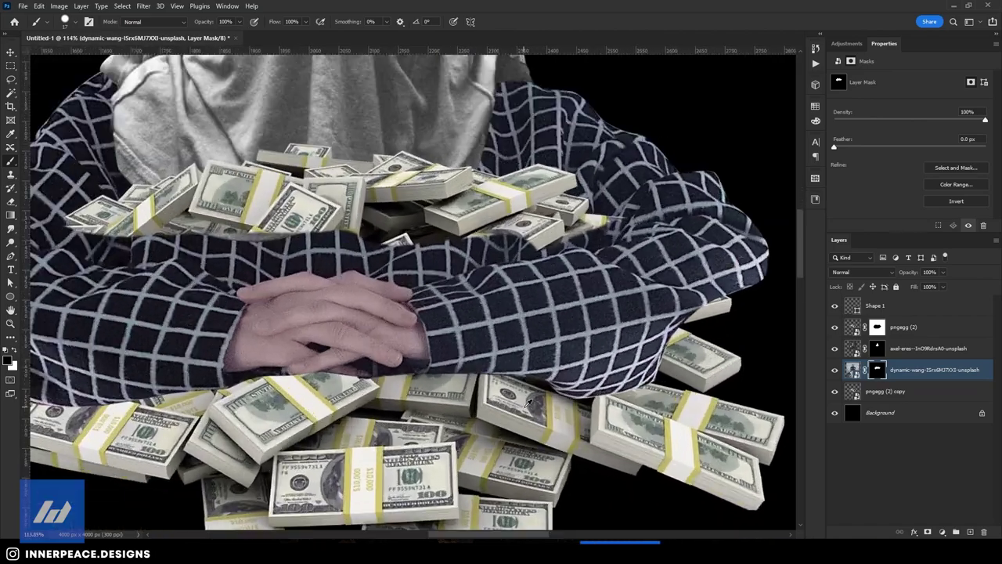
{"action": "scroll", "coordinate": [529, 401], "scroll_direction": "down", "scroll_amount": 3}
{"action": "scroll", "coordinate": [469, 376], "scroll_direction": "up", "scroll_amount": 3}
{"action": "scroll", "coordinate": [407, 344], "scroll_direction": "down", "scroll_amount": 4}
{"action": "scroll", "coordinate": [383, 327], "scroll_direction": "up", "scroll_amount": 4}
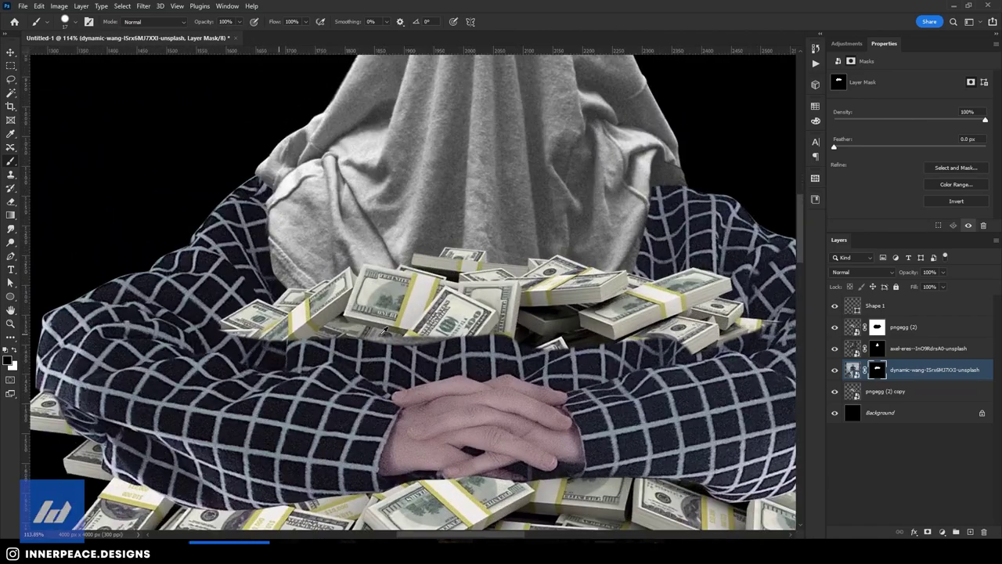
{"action": "left_click", "coordinate": [383, 330], "text": "ctrl"}
{"action": "scroll", "coordinate": [202, 323], "scroll_direction": "up", "scroll_amount": 3}
- Reveal money stacks on the pile mask along the left forearm and sweater fold
{"action": "mouse_move", "coordinate": [174, 329]}
{"action": "left_mouse_down"}
{"action": "mouse_move", "coordinate": [55, 335]}
{"action": "mouse_move", "coordinate": [96, 347]}
{"action": "left_mouse_up"}
{"action": "key", "text": "x"}
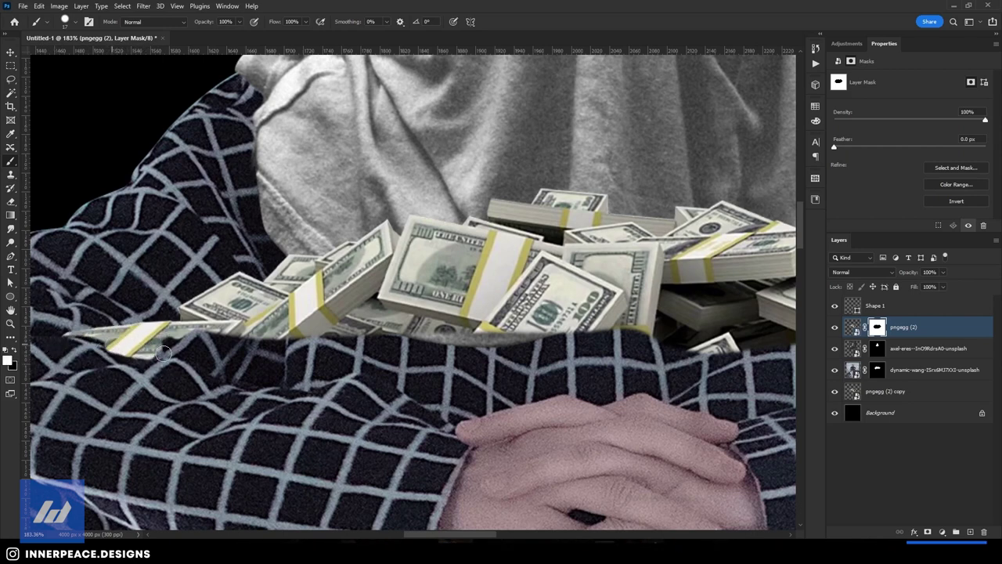
{"action": "mouse_move", "coordinate": [162, 352]}
{"action": "left_mouse_down"}
{"action": "mouse_move", "coordinate": [258, 377]}
{"action": "mouse_move", "coordinate": [388, 382]}
{"action": "mouse_move", "coordinate": [501, 405]}
{"action": "mouse_move", "coordinate": [460, 413]}
{"action": "left_mouse_up"}
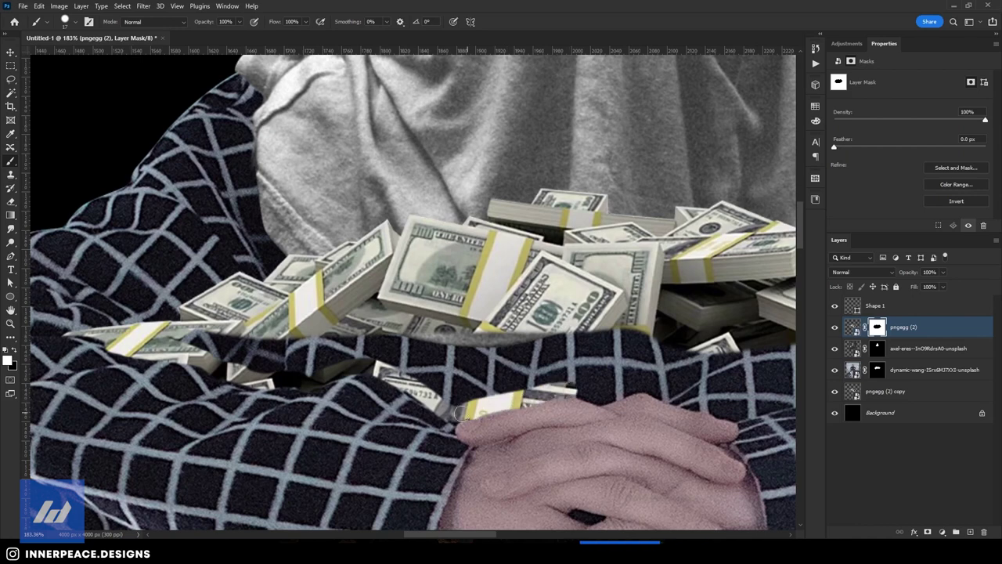
{"action": "left_click_drag", "start_coordinate": [190, 356], "coordinate": [130, 356]}
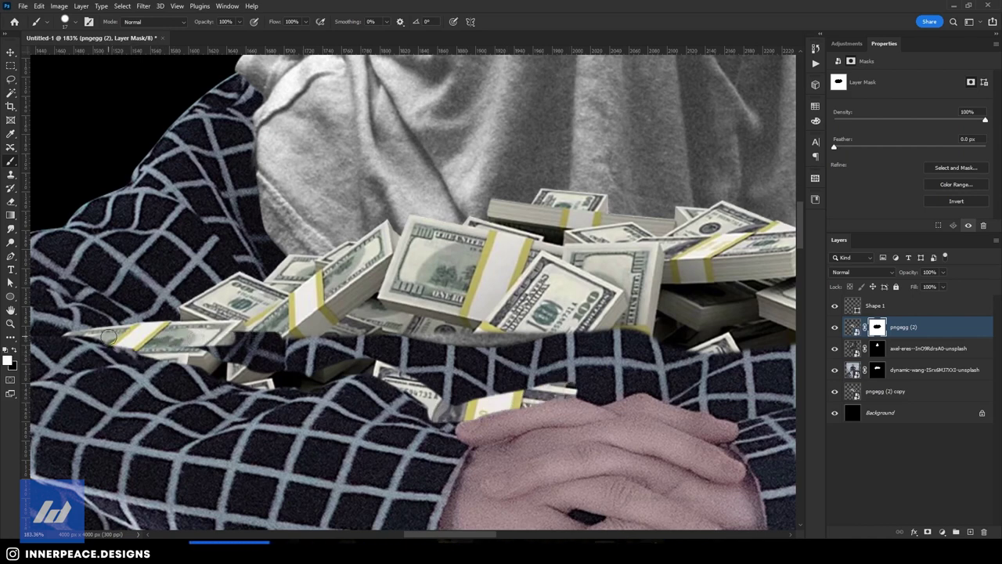
{"action": "mouse_move", "coordinate": [151, 349]}
{"action": "left_mouse_down"}
{"action": "mouse_move", "coordinate": [353, 335]}
{"action": "mouse_move", "coordinate": [309, 358]}
{"action": "mouse_move", "coordinate": [486, 368]}
{"action": "mouse_move", "coordinate": [619, 349]}
{"action": "left_mouse_up"}
{"action": "scroll", "coordinate": [618, 349], "scroll_direction": "up", "scroll_amount": 2}
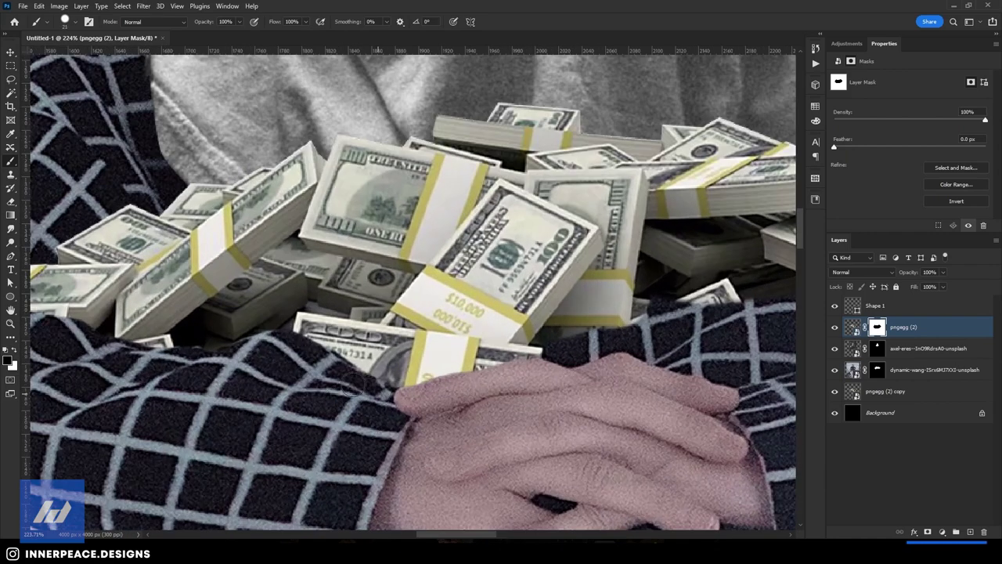
{"action": "scroll", "coordinate": [392, 374], "scroll_direction": "down", "scroll_amount": 3}
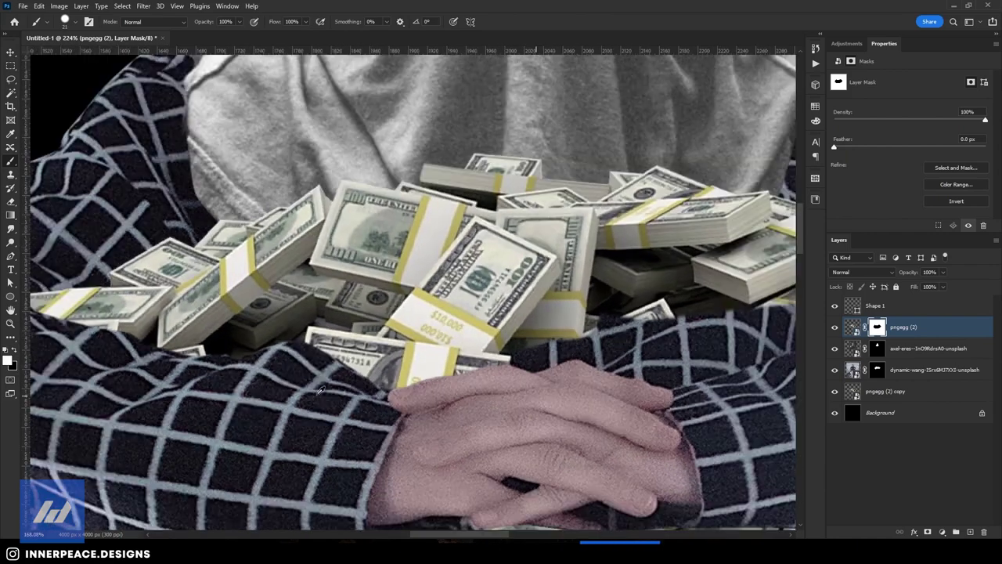
{"action": "scroll", "coordinate": [342, 385], "scroll_direction": "up", "scroll_amount": 1}
- Reveal more money above the hands, tucked under the right sleeve folds
{"action": "left_click_drag", "start_coordinate": [342, 385], "coordinate": [340, 386]}
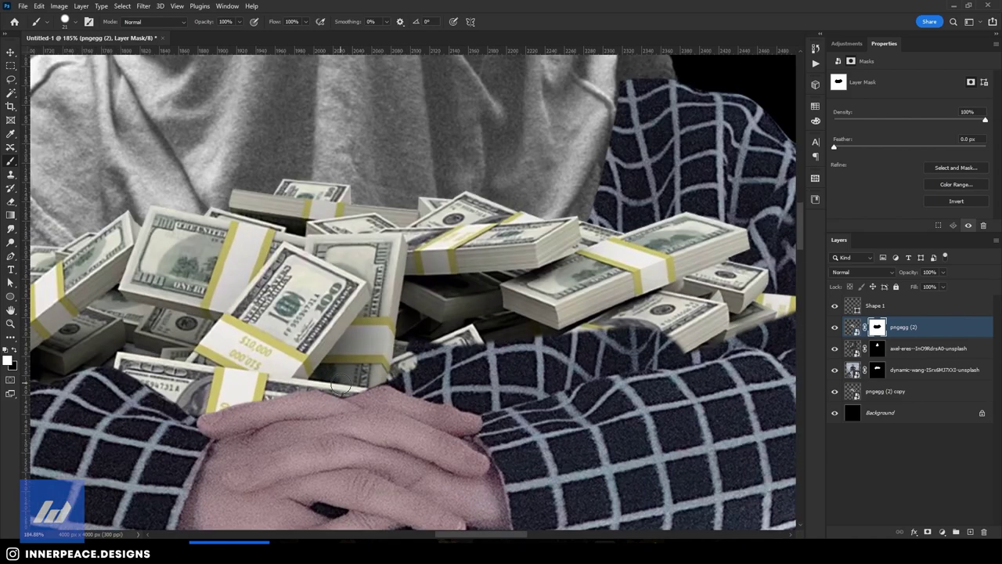
{"action": "mouse_move", "coordinate": [404, 383]}
{"action": "left_mouse_down"}
{"action": "mouse_move", "coordinate": [432, 389]}
{"action": "mouse_move", "coordinate": [775, 344]}
{"action": "left_mouse_up"}
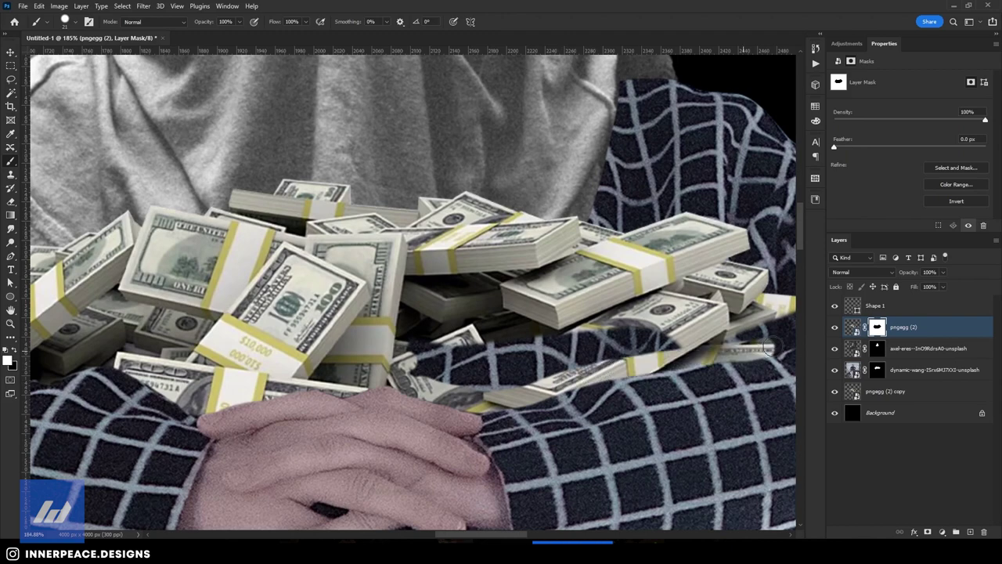
{"action": "scroll", "coordinate": [775, 344], "scroll_direction": "up", "scroll_amount": 2}
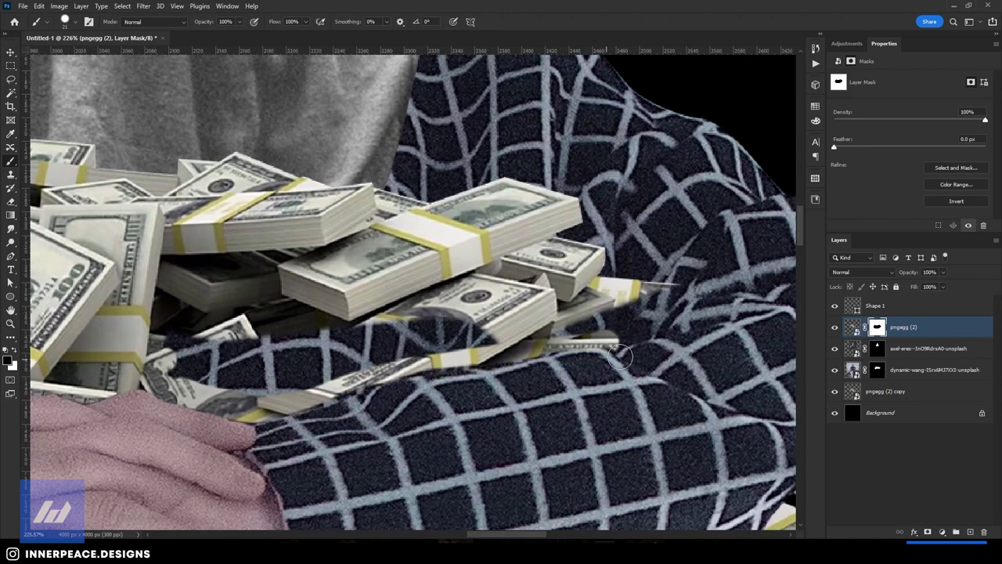
{"action": "scroll", "coordinate": [353, 405], "scroll_direction": "up", "scroll_amount": 3}
{"action": "left_click_drag", "start_coordinate": [159, 417], "coordinate": [654, 299]}
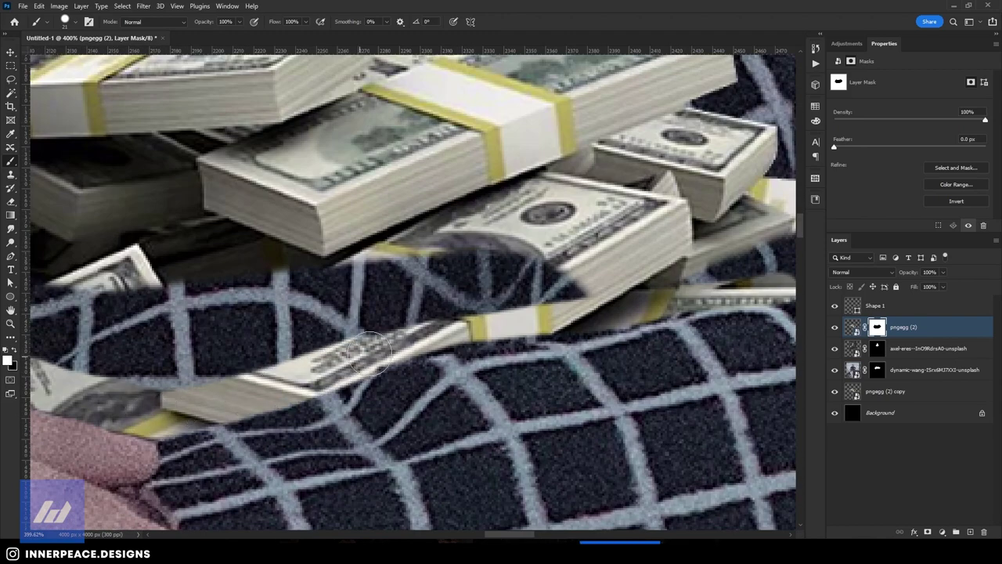
{"action": "scroll", "coordinate": [654, 300], "scroll_direction": "down", "scroll_amount": 5}
{"action": "scroll", "coordinate": [501, 329], "scroll_direction": "up", "scroll_amount": 5}
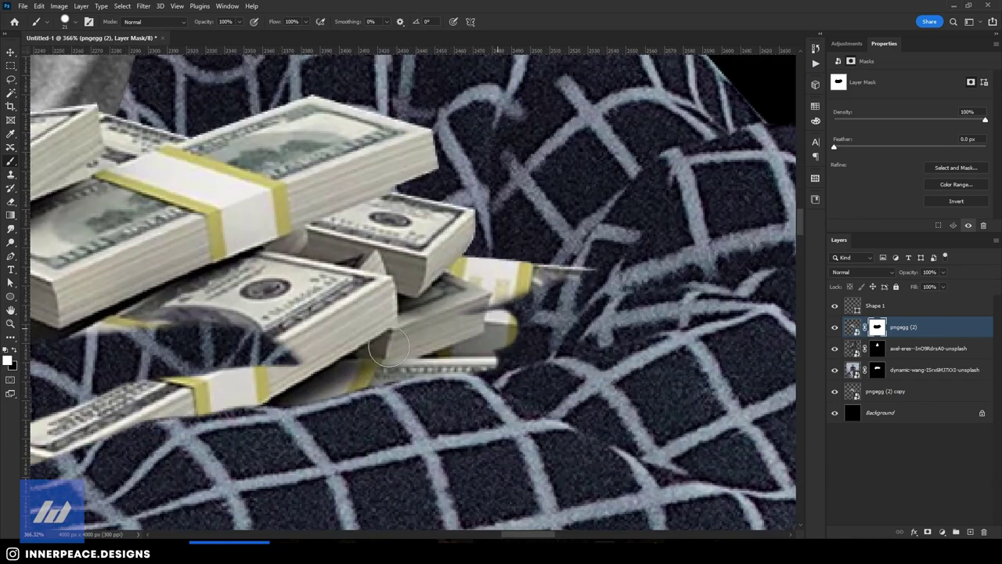
{"action": "mouse_move", "coordinate": [469, 305]}
{"action": "left_mouse_down"}
{"action": "mouse_move", "coordinate": [525, 353]}
{"action": "mouse_move", "coordinate": [499, 343]}
{"action": "mouse_move", "coordinate": [540, 352]}
{"action": "mouse_move", "coordinate": [580, 290]}
{"action": "mouse_move", "coordinate": [623, 305]}
{"action": "mouse_move", "coordinate": [631, 278]}
{"action": "mouse_move", "coordinate": [638, 302]}
{"action": "mouse_move", "coordinate": [588, 333]}
{"action": "mouse_move", "coordinate": [551, 398]}
{"action": "left_mouse_up"}
{"action": "scroll", "coordinate": [638, 313], "scroll_direction": "down", "scroll_amount": 5}
{"action": "scroll", "coordinate": [642, 331], "scroll_direction": "up", "scroll_amount": 4}
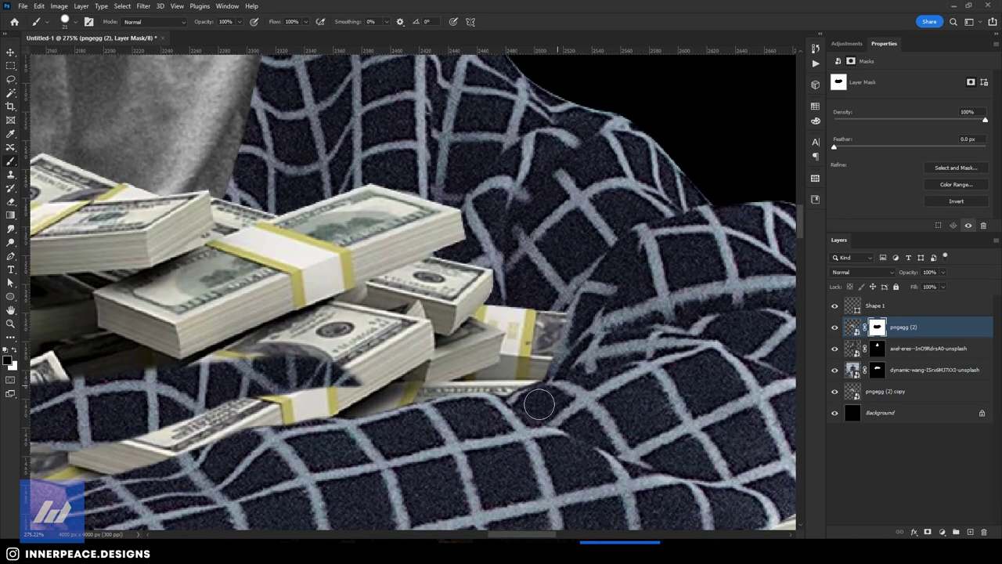
{"action": "scroll", "coordinate": [540, 405], "scroll_direction": "down", "scroll_amount": 2}
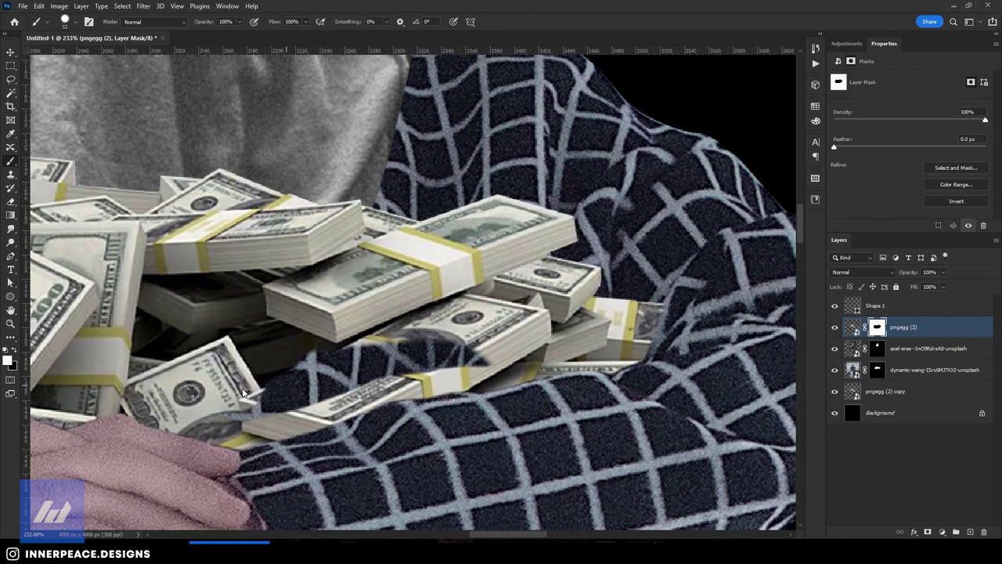
{"action": "left_click_drag", "start_coordinate": [244, 393], "coordinate": [477, 356]}
{"action": "scroll", "coordinate": [403, 303], "scroll_direction": "down", "scroll_amount": 4}
{"action": "scroll", "coordinate": [403, 303], "scroll_direction": "down", "scroll_amount": 2}
{"action": "scroll", "coordinate": [403, 303], "scroll_direction": "down", "scroll_amount": 1}
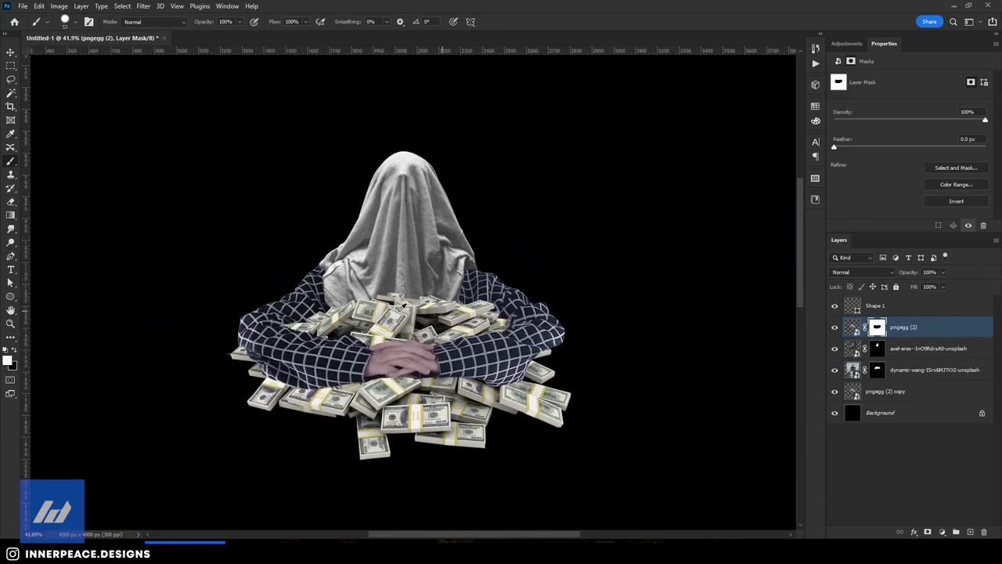
{"action": "scroll", "coordinate": [446, 395], "scroll_direction": "up", "scroll_amount": 1}
{"action": "scroll", "coordinate": [448, 405], "scroll_direction": "down", "scroll_amount": 1}
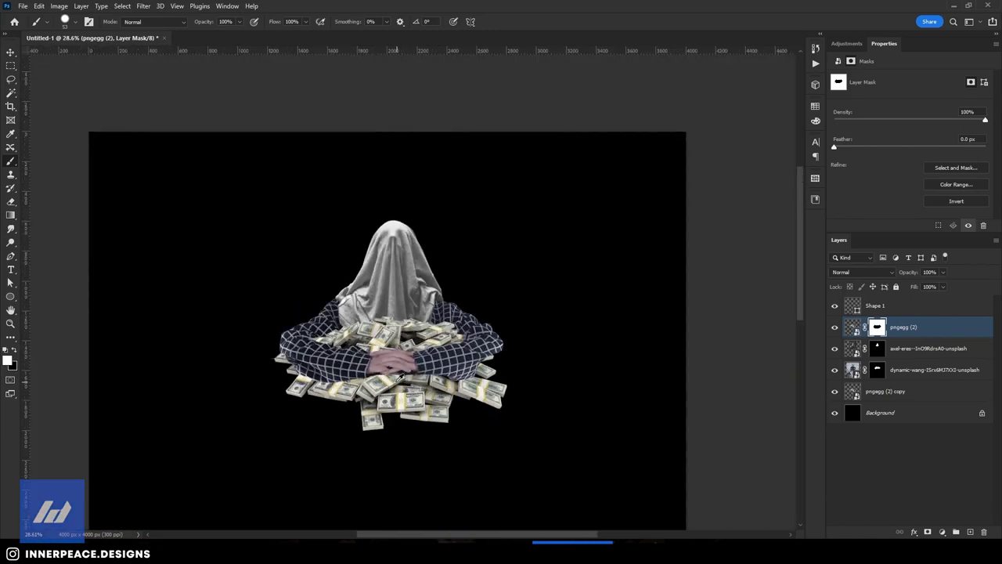
{"action": "scroll", "coordinate": [383, 403], "scroll_direction": "up", "scroll_amount": 2}
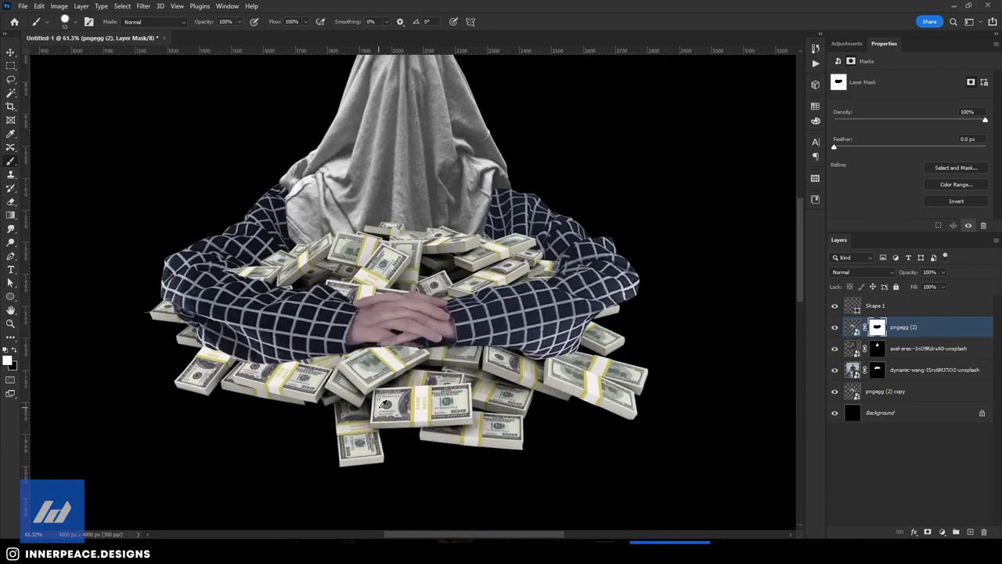
{"action": "left_click", "coordinate": [856, 394]}
{"action": "key", "text": "v"}
{"action": "left_click_drag", "start_coordinate": [414, 375], "coordinate": [414, 402]}
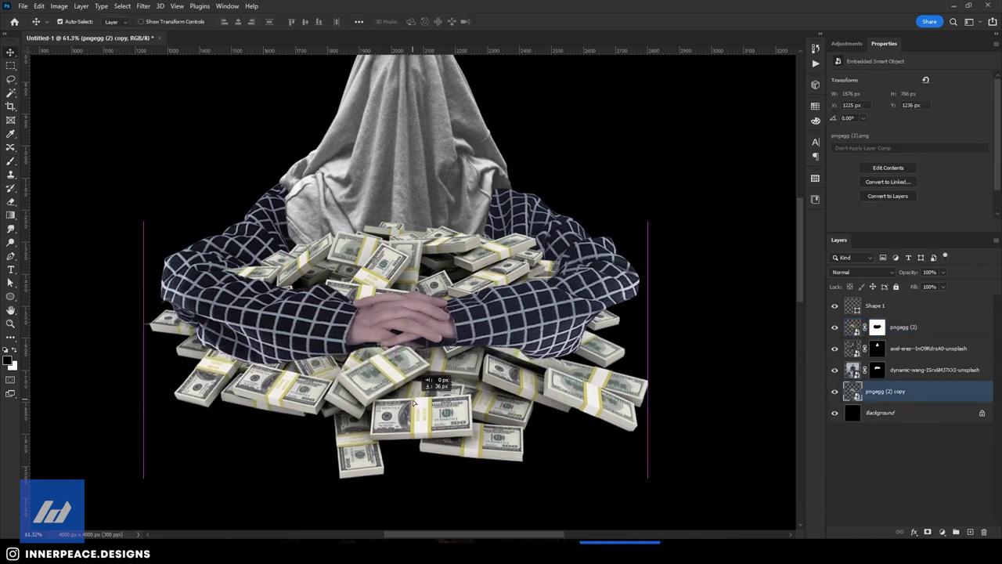
{"action": "left_click_drag", "start_coordinate": [415, 402], "coordinate": [420, 407]}
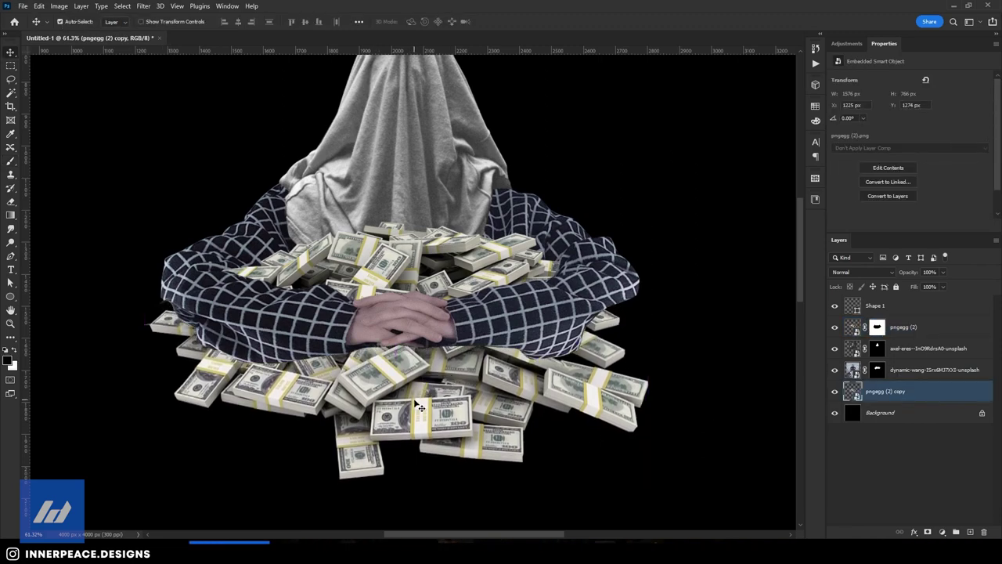
{"action": "scroll", "coordinate": [421, 407], "scroll_direction": "down", "scroll_amount": 3}
{"action": "scroll", "coordinate": [427, 414], "scroll_direction": "up", "scroll_amount": 2}
{"action": "key", "text": "ctrl+z"}
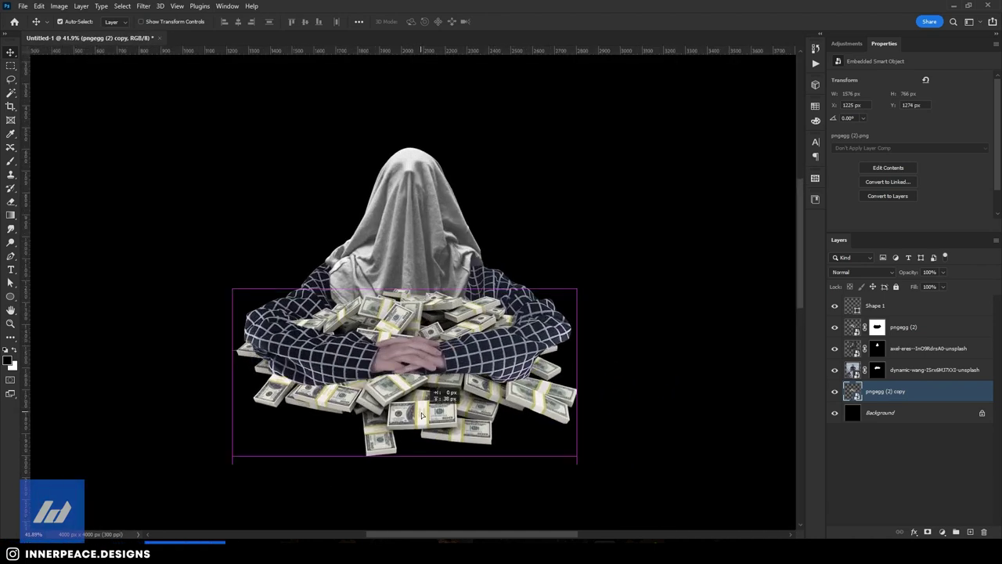
- Convert the masked dynamic-wang and axel-eres layers into smart objects
{"action": "left_click", "coordinate": [953, 372]}
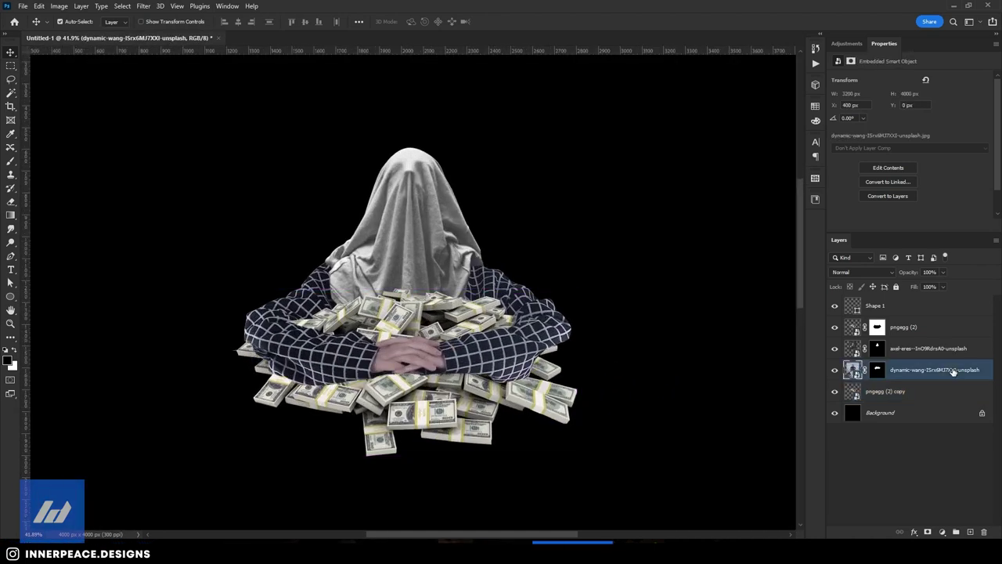
{"action": "scroll", "coordinate": [469, 323], "scroll_direction": "up", "scroll_amount": 2}
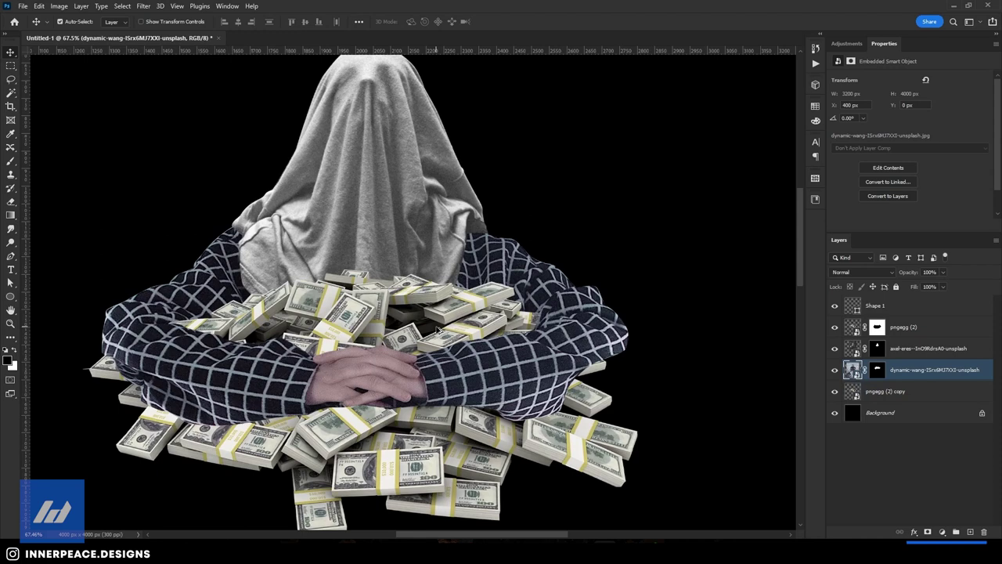
{"action": "left_click", "coordinate": [878, 371]}
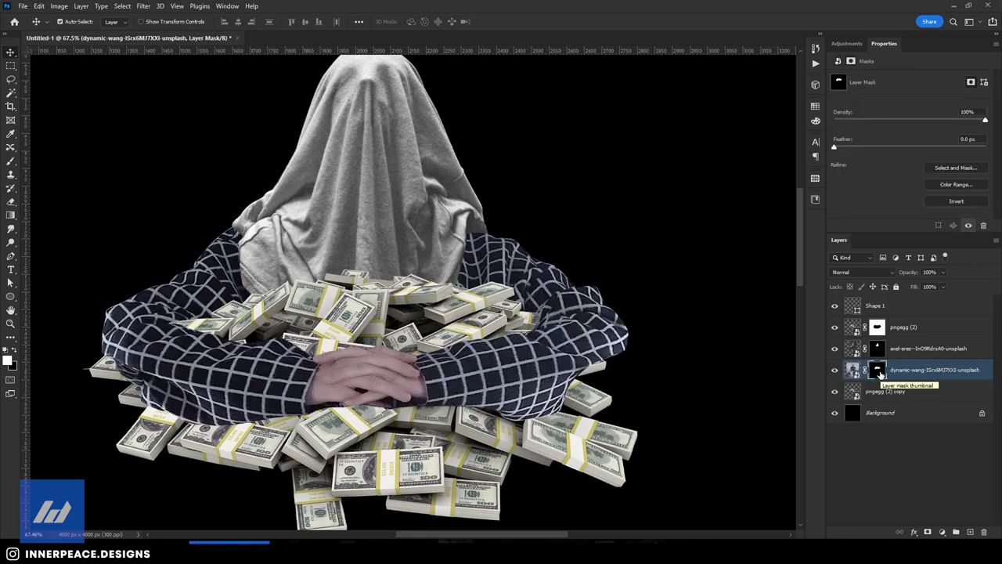
{"action": "right_click", "coordinate": [880, 374]}
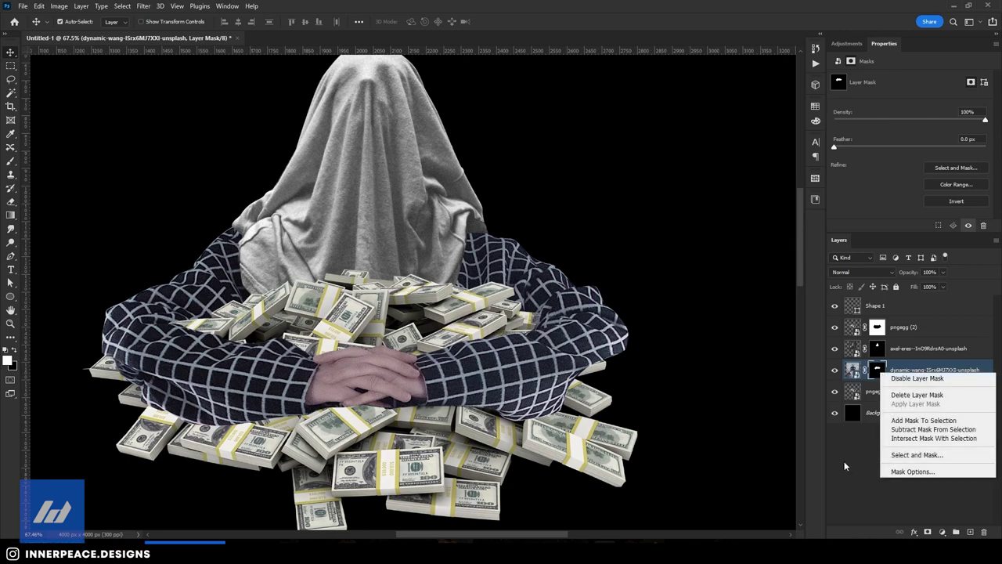
{"action": "key", "text": "Escape"}
{"action": "right_click", "coordinate": [931, 369]}
{"action": "key", "text": "Escape"}
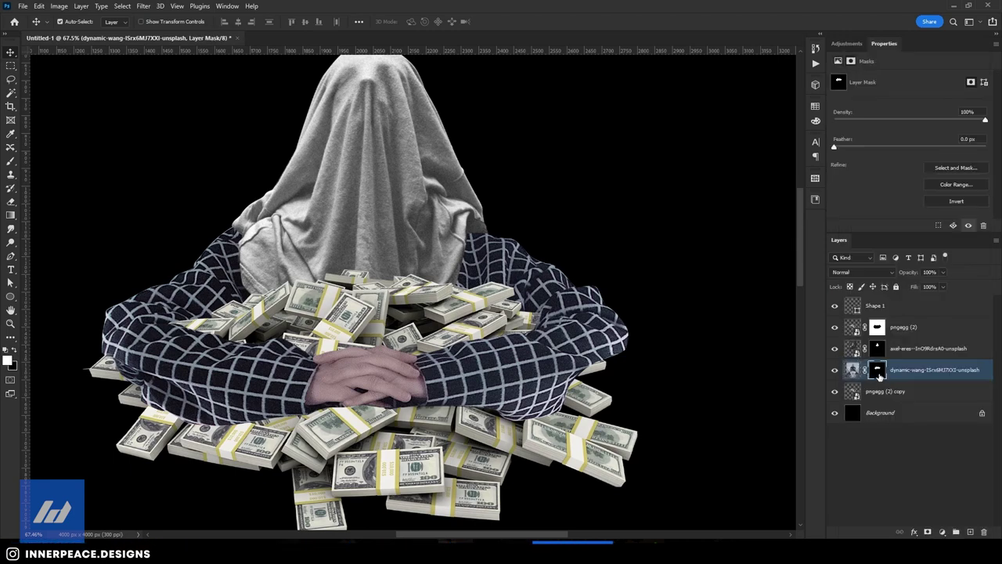
{"action": "right_click", "coordinate": [916, 370]}
{"action": "left_click", "coordinate": [877, 175]}
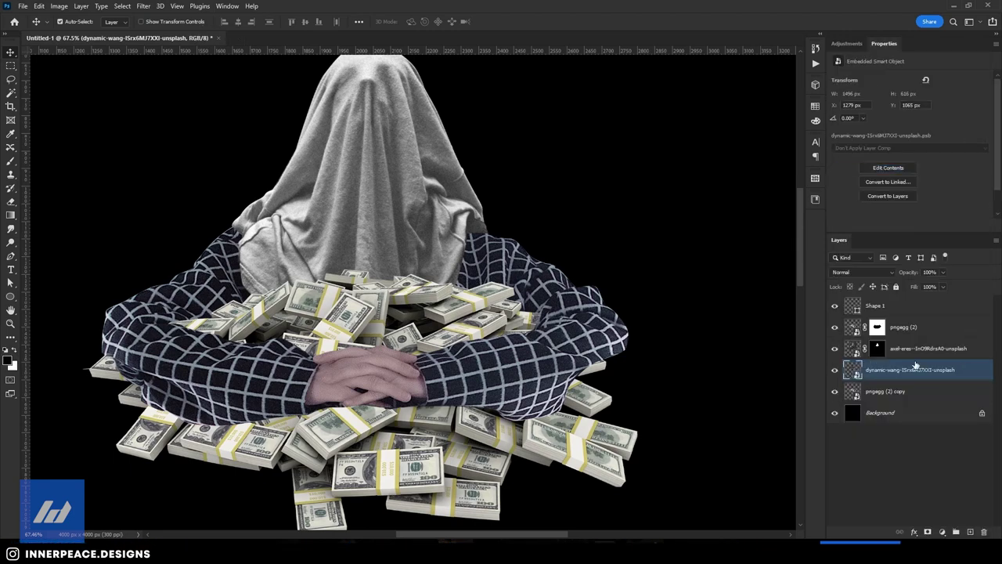
{"action": "left_click", "coordinate": [859, 351]}
{"action": "right_click", "coordinate": [916, 348]}
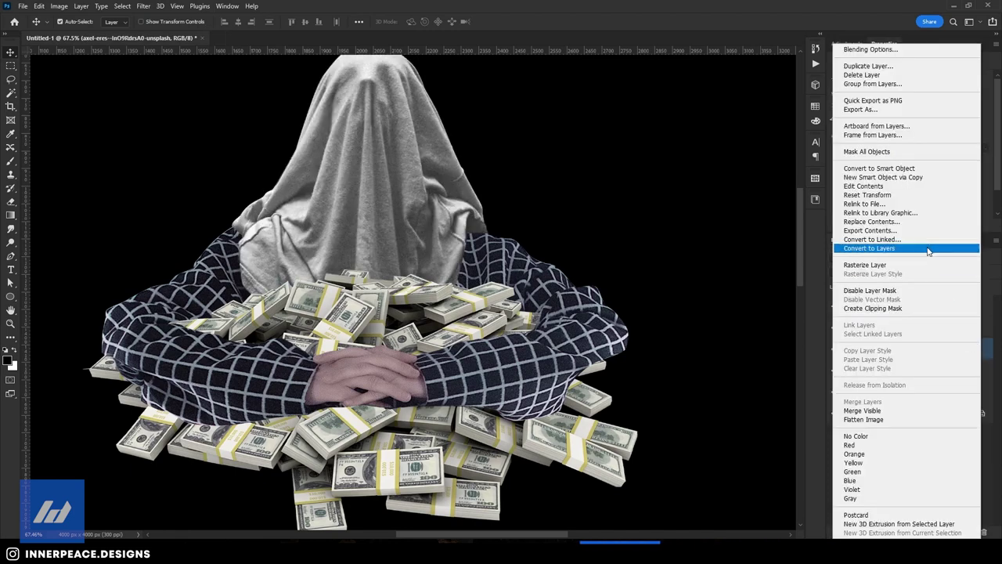
{"action": "left_click", "coordinate": [900, 355]}
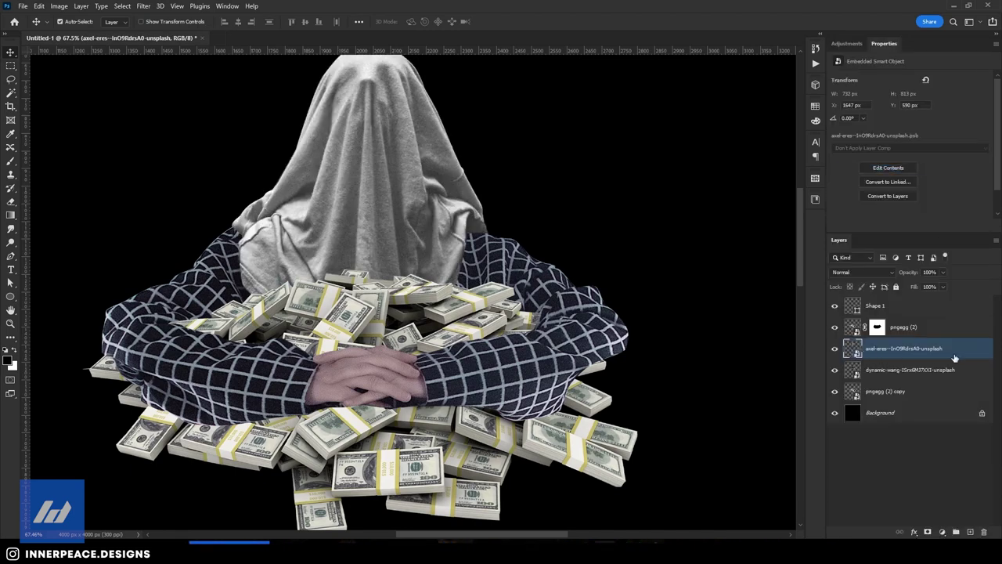
- Add a Color Balance layer clipped to axel-eres with midtones -9, -4, +13
{"action": "left_click", "coordinate": [847, 43]}
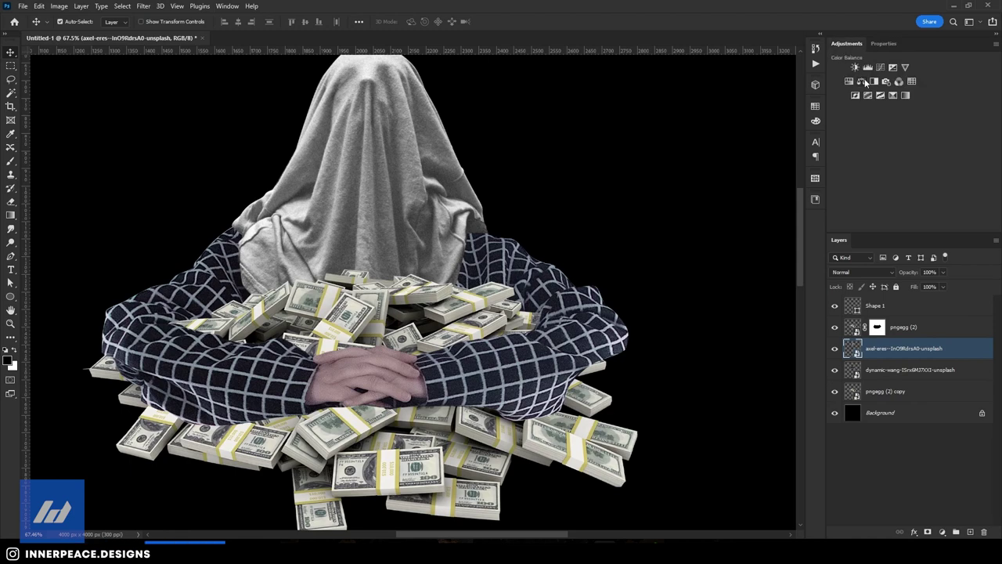
{"action": "left_click", "coordinate": [875, 82]}
{"action": "left_click", "coordinate": [922, 225]}
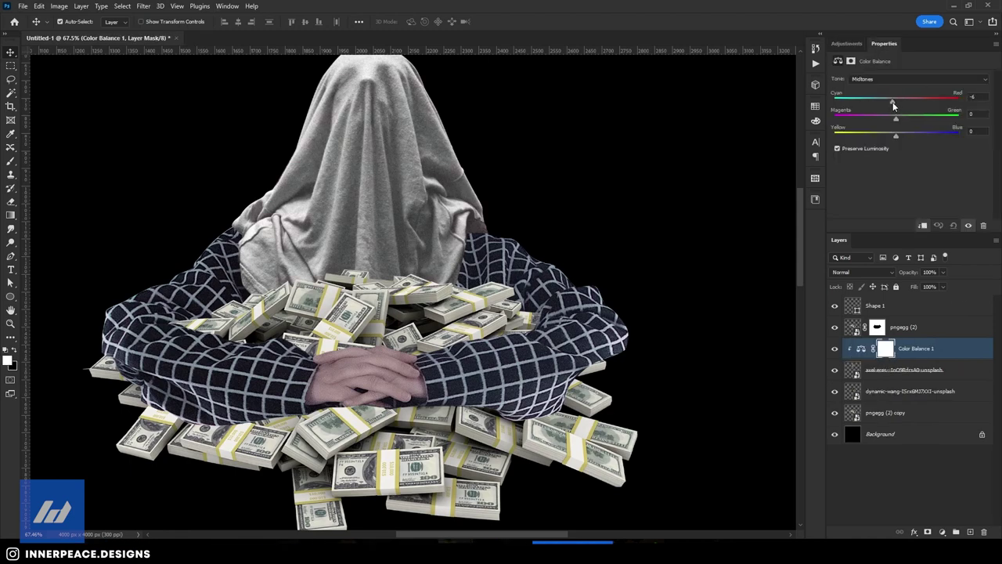
{"action": "left_click_drag", "start_coordinate": [893, 102], "coordinate": [898, 119]}
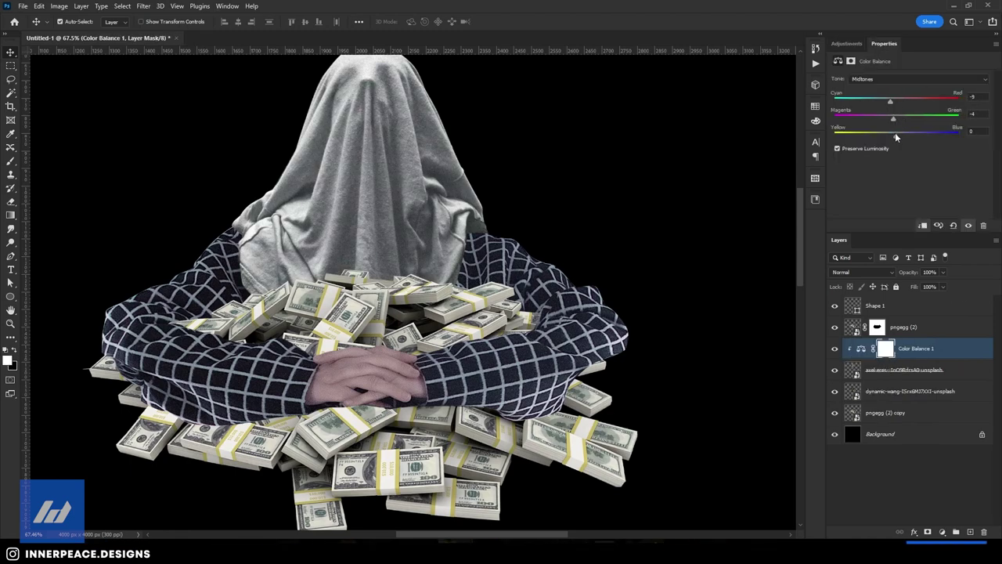
{"action": "scroll", "coordinate": [627, 323], "scroll_direction": "down", "scroll_amount": 2}
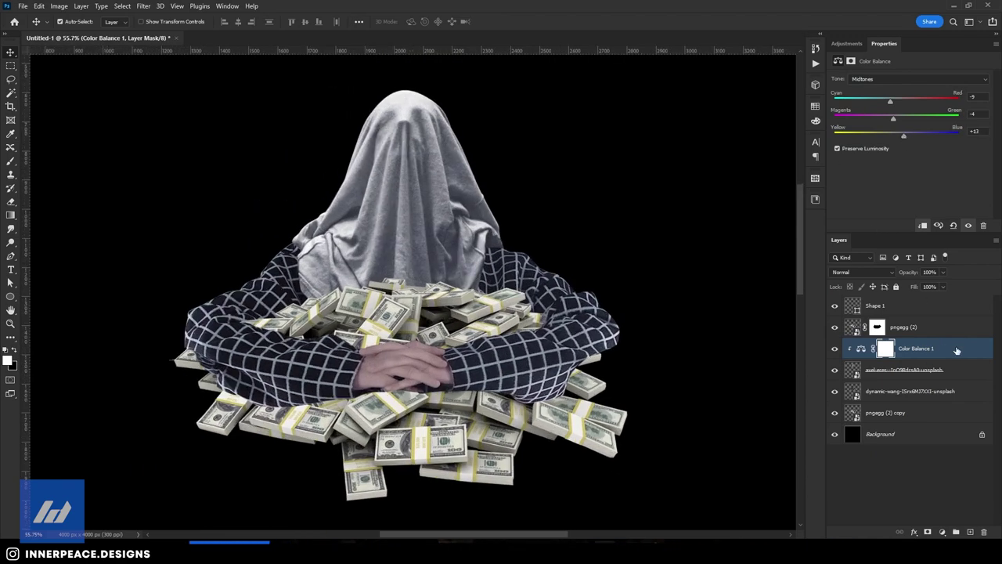
- Toggle the dynamic-wang layer's visibility to compare, then select that layer
{"action": "scroll", "coordinate": [332, 361], "scroll_direction": "up", "scroll_amount": 3}
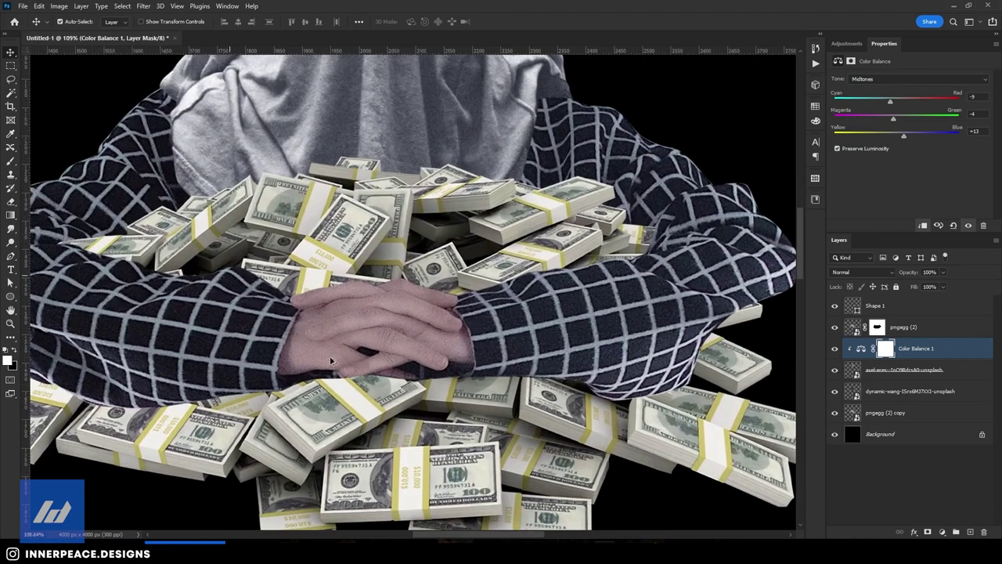
{"action": "scroll", "coordinate": [332, 361], "scroll_direction": "up", "scroll_amount": 1}
{"action": "left_click", "coordinate": [906, 370]}
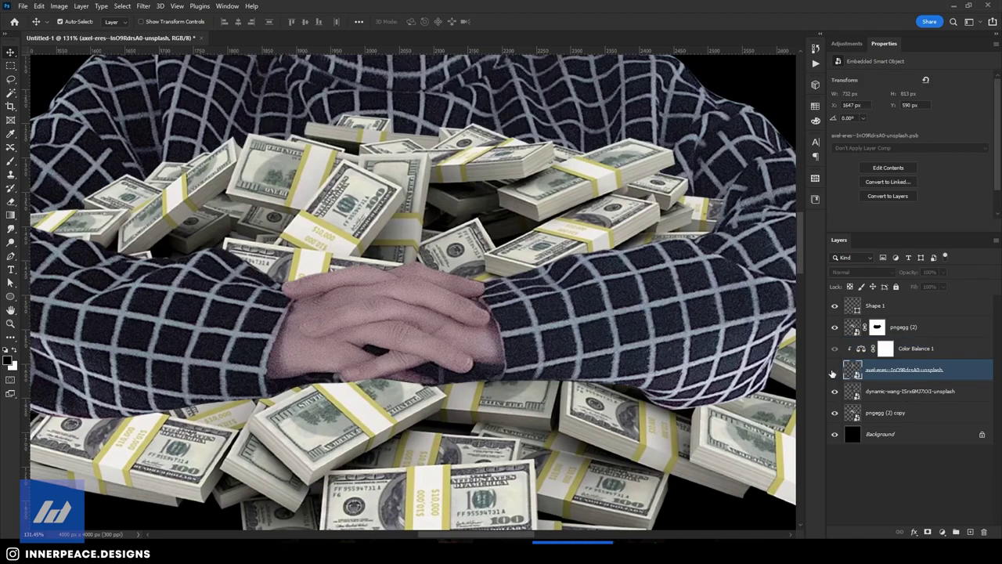
{"action": "left_click", "coordinate": [834, 391]}
{"action": "left_click", "coordinate": [834, 392]}
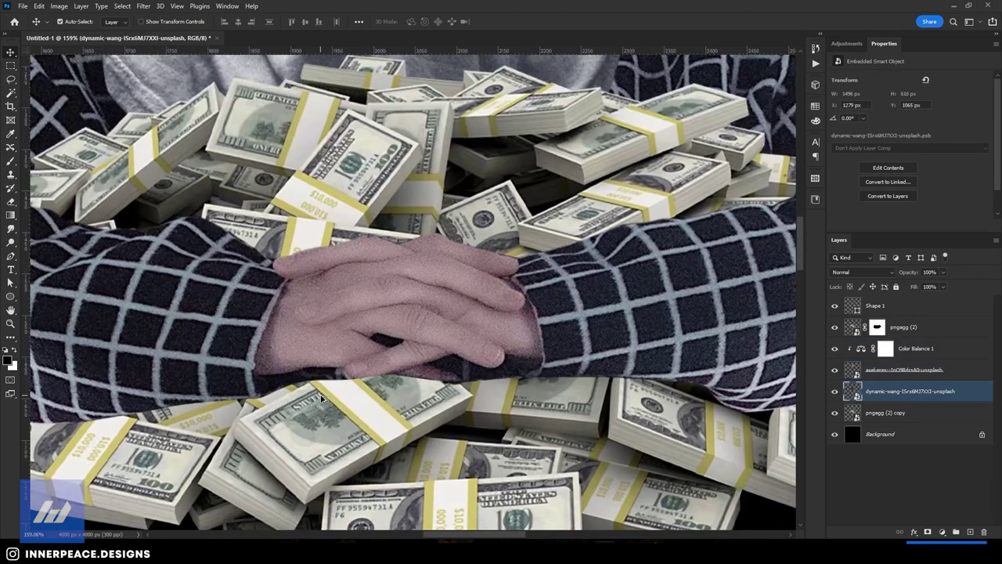
{"action": "left_click", "coordinate": [884, 394]}
- Add a layer mask to dynamic-wang and paint out the stray cuff edge below the hands
{"action": "key", "text": "e"}
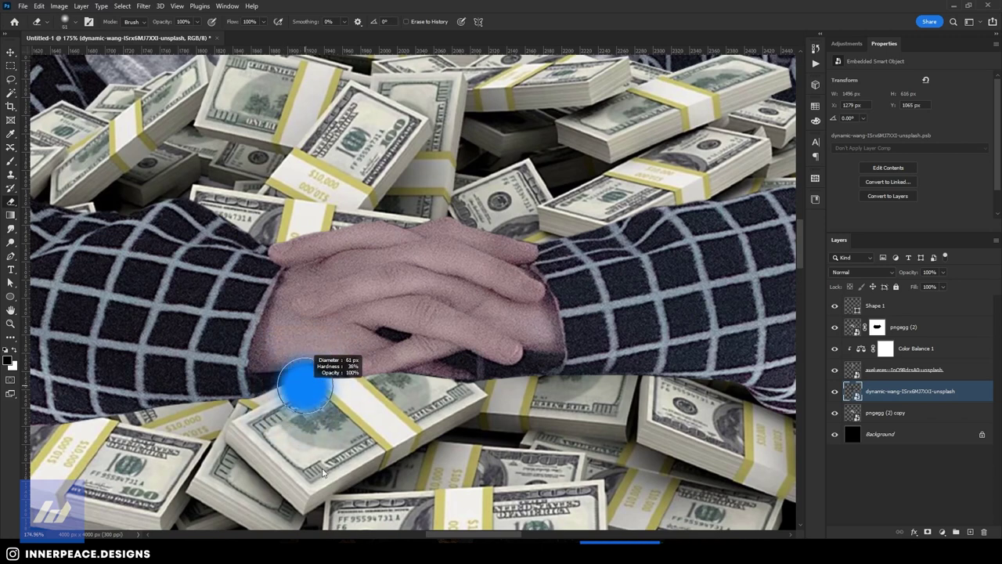
{"action": "left_click", "coordinate": [942, 532]}
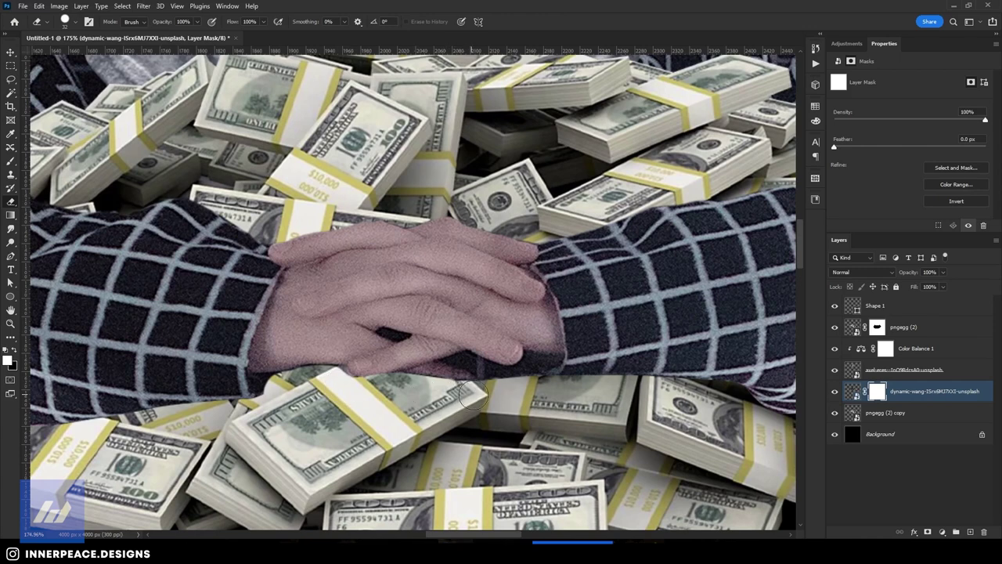
{"action": "left_click_drag", "start_coordinate": [498, 388], "coordinate": [490, 373]}
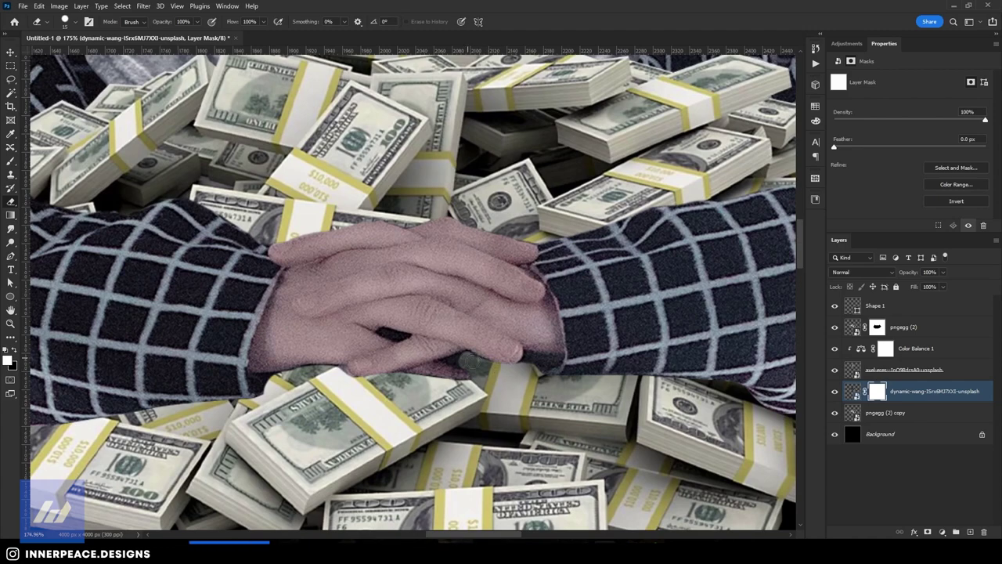
{"action": "scroll", "coordinate": [470, 356], "scroll_direction": "up", "scroll_amount": 1}
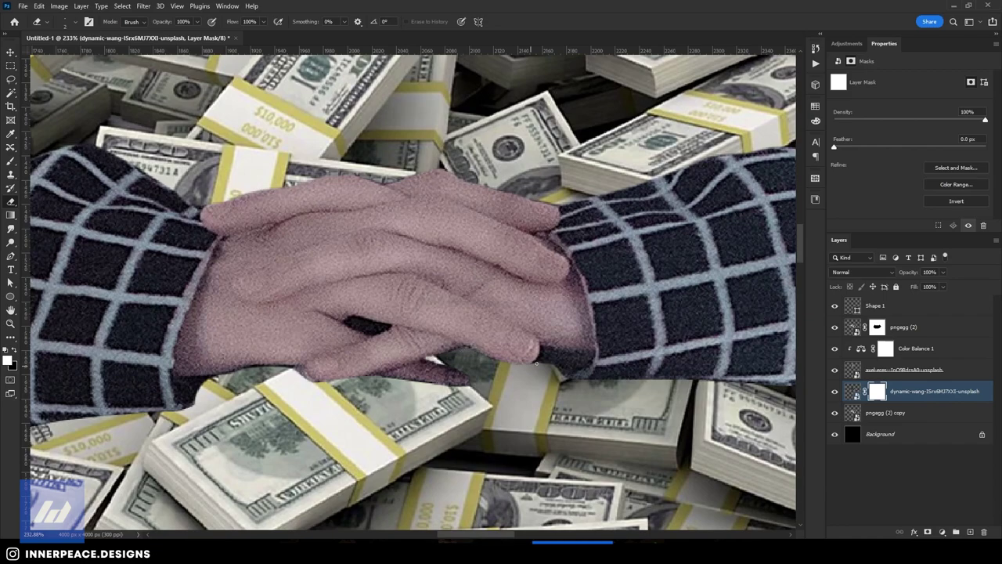
{"action": "scroll", "coordinate": [501, 366], "scroll_direction": "down", "scroll_amount": 2}
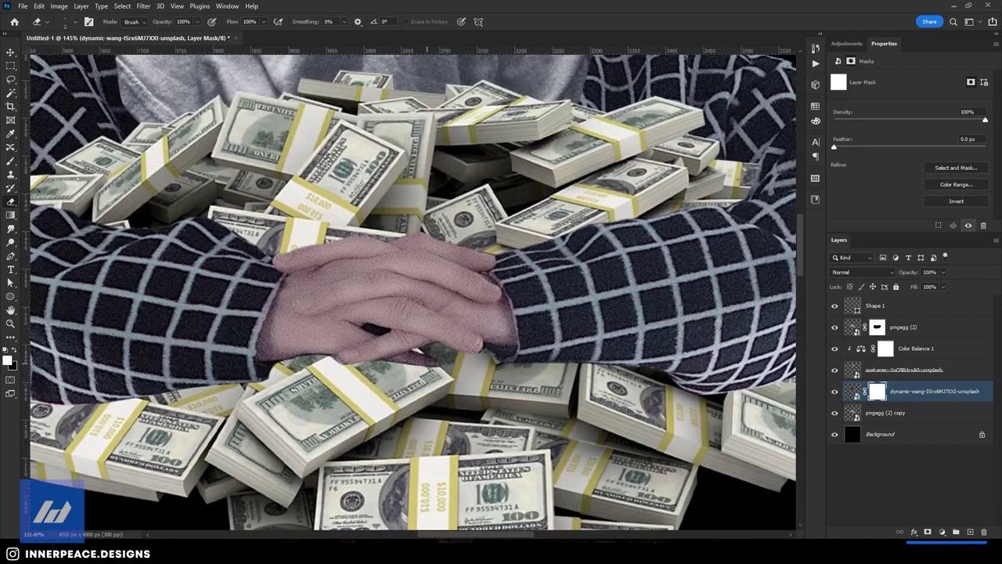
{"action": "scroll", "coordinate": [501, 366], "scroll_direction": "down", "scroll_amount": 3}
{"action": "scroll", "coordinate": [407, 375], "scroll_direction": "up", "scroll_amount": 3}
{"action": "scroll", "coordinate": [399, 384], "scroll_direction": "up", "scroll_amount": 1}
{"action": "scroll", "coordinate": [399, 384], "scroll_direction": "down", "scroll_amount": 3}
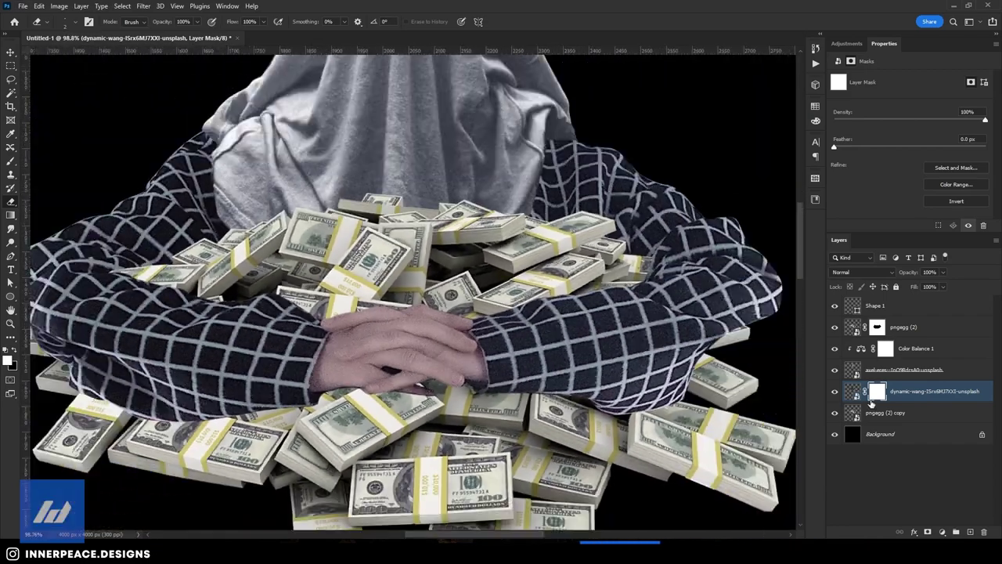
{"action": "left_click", "coordinate": [852, 391]}
{"action": "right_click", "coordinate": [924, 391]}
- Enable a black drop shadow in the dynamic-wang layer's style settings
{"action": "key", "text": "Escape"}
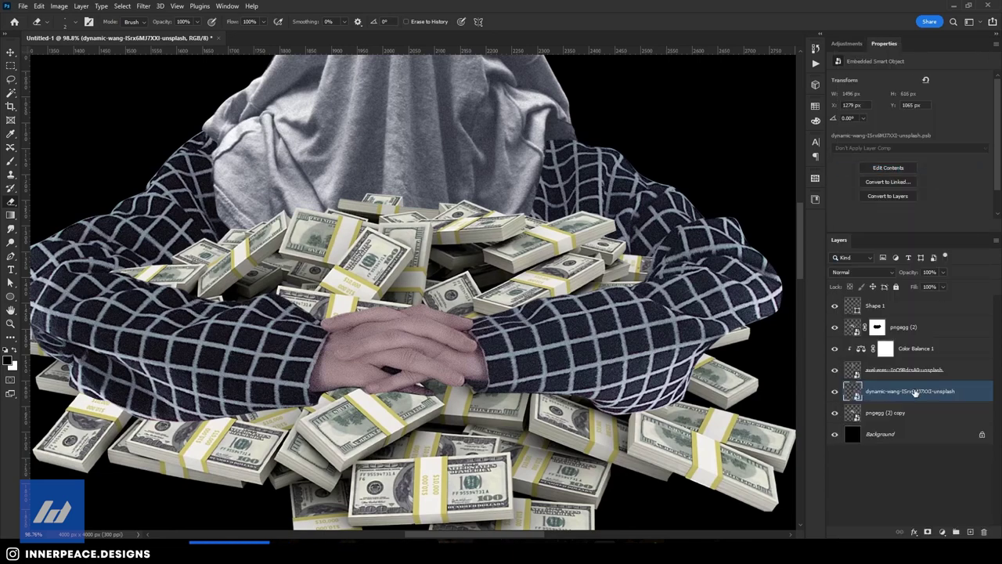
{"action": "double_click", "coordinate": [939, 390]}
{"action": "left_click", "coordinate": [573, 419]}
{"action": "left_click", "coordinate": [790, 257]}
{"action": "left_click_drag", "start_coordinate": [737, 328], "coordinate": [693, 390]}
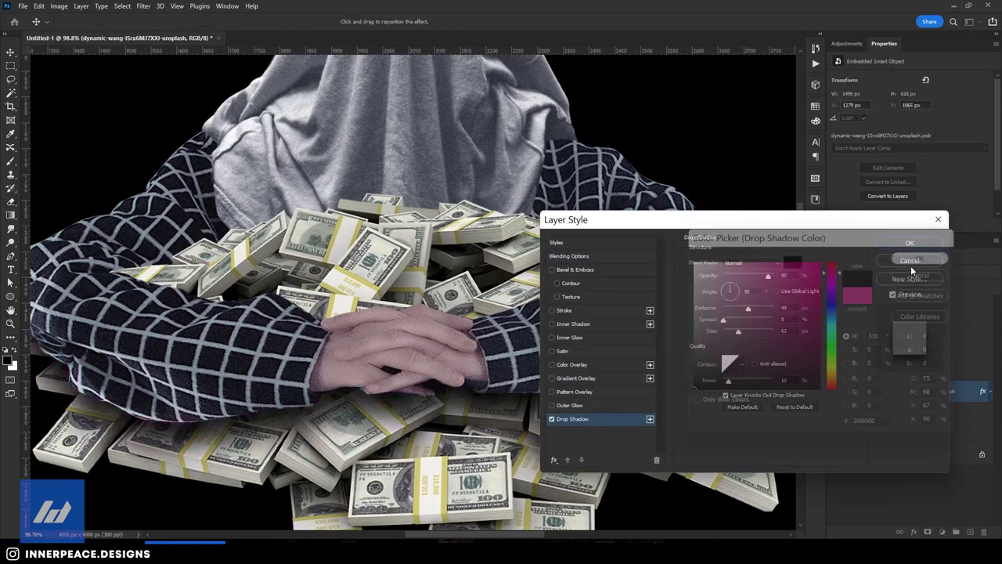
{"action": "left_click", "coordinate": [910, 261]}
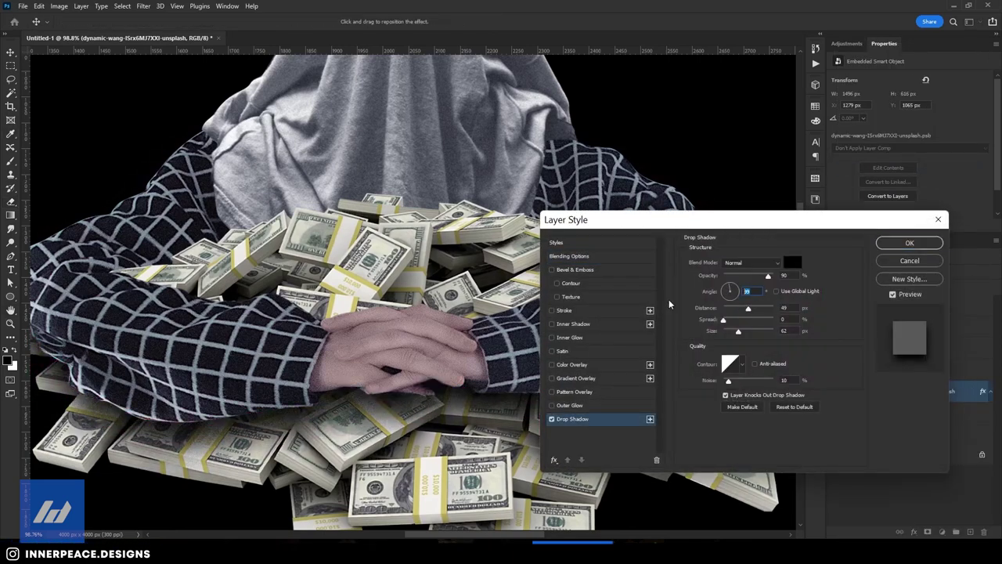
- Set the shadow to Multiply, 81% opacity, 19 px distance and 21 px size, and apply it
{"action": "mouse_move", "coordinate": [767, 276]}
{"action": "left_mouse_down"}
{"action": "mouse_move", "coordinate": [753, 277]}
{"action": "mouse_move", "coordinate": [767, 277]}
{"action": "mouse_move", "coordinate": [731, 309]}
{"action": "left_mouse_up"}
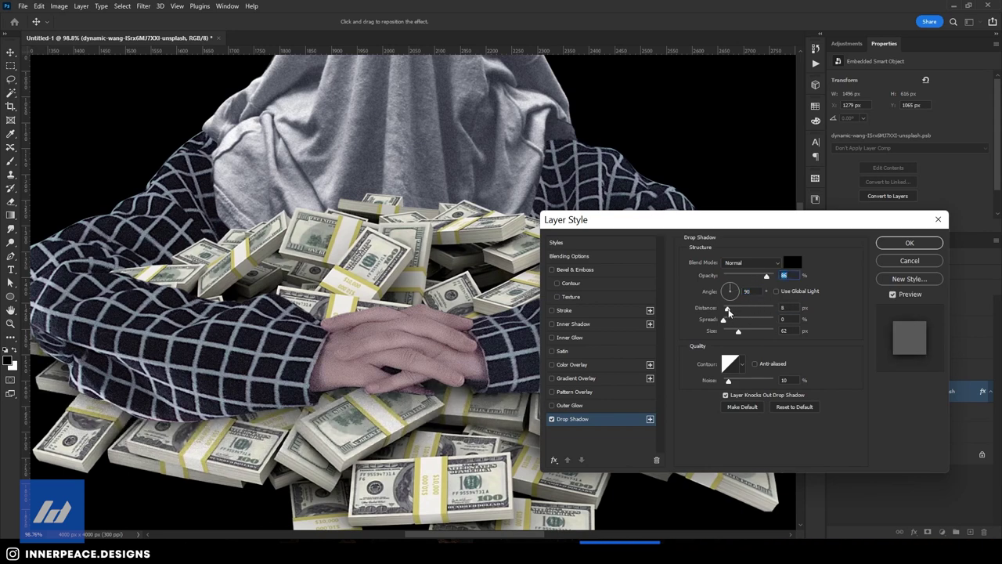
{"action": "left_click_drag", "start_coordinate": [767, 276], "coordinate": [769, 276]}
{"action": "left_click", "coordinate": [750, 262]}
{"action": "left_click", "coordinate": [748, 296]}
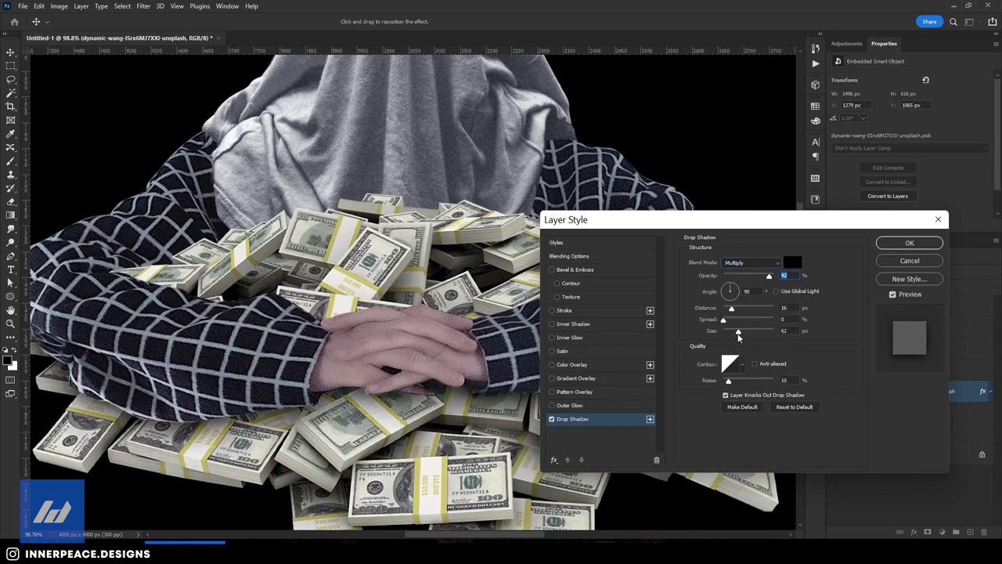
{"action": "left_click_drag", "start_coordinate": [737, 331], "coordinate": [733, 308]}
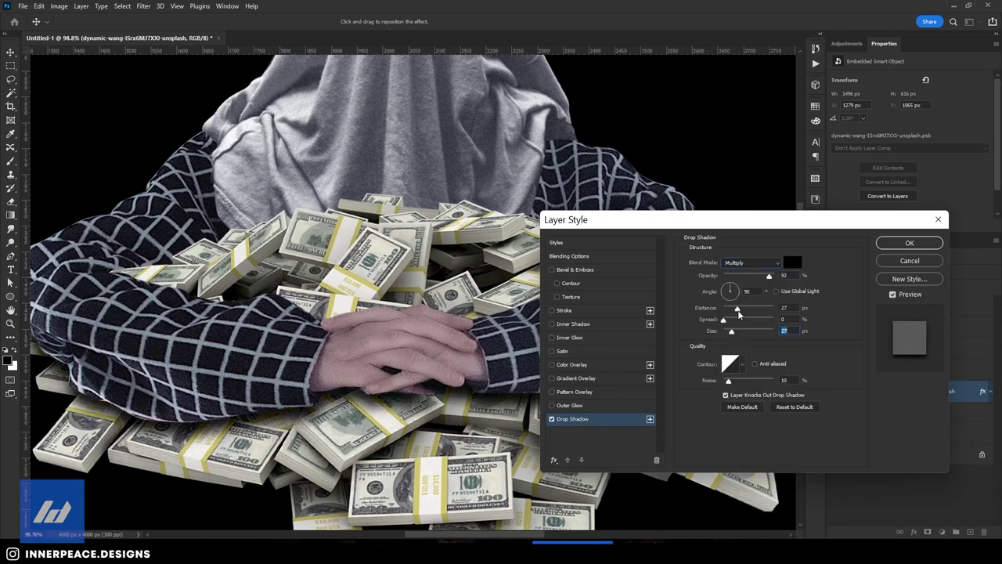
{"action": "left_click_drag", "start_coordinate": [768, 276], "coordinate": [764, 276]}
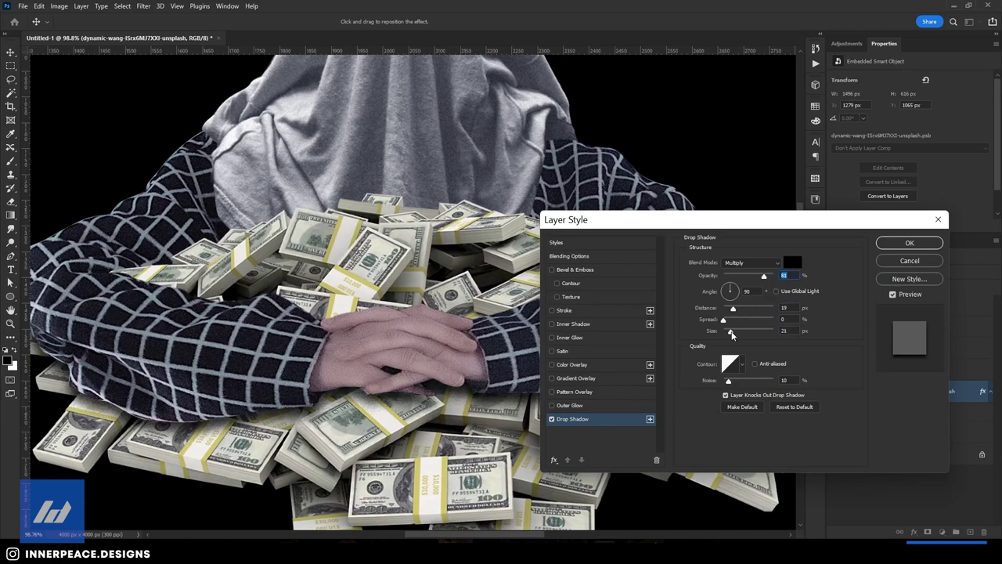
{"action": "left_click", "coordinate": [909, 242]}
{"action": "scroll", "coordinate": [409, 422], "scroll_direction": "down", "scroll_amount": 5}
{"action": "scroll", "coordinate": [473, 385], "scroll_direction": "up", "scroll_amount": 2}
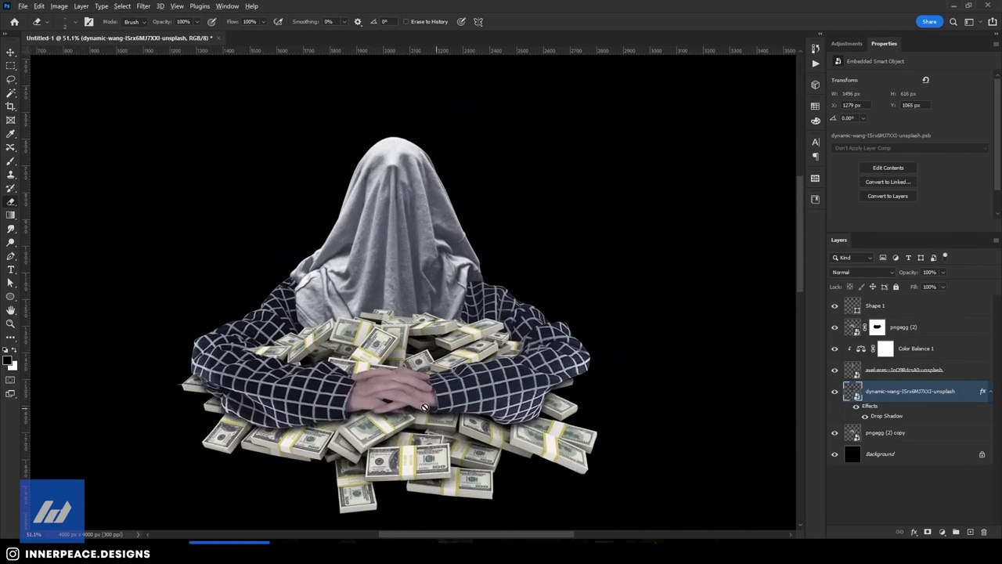
- Nudge the arms layer down and merge Color Balance 1 into the axel-eres hands layer
{"action": "key", "text": "v"}
{"action": "key", "text": "shift+Down"}
{"action": "key", "text": "shift+Down"}
{"action": "key", "text": "shift+Down"}
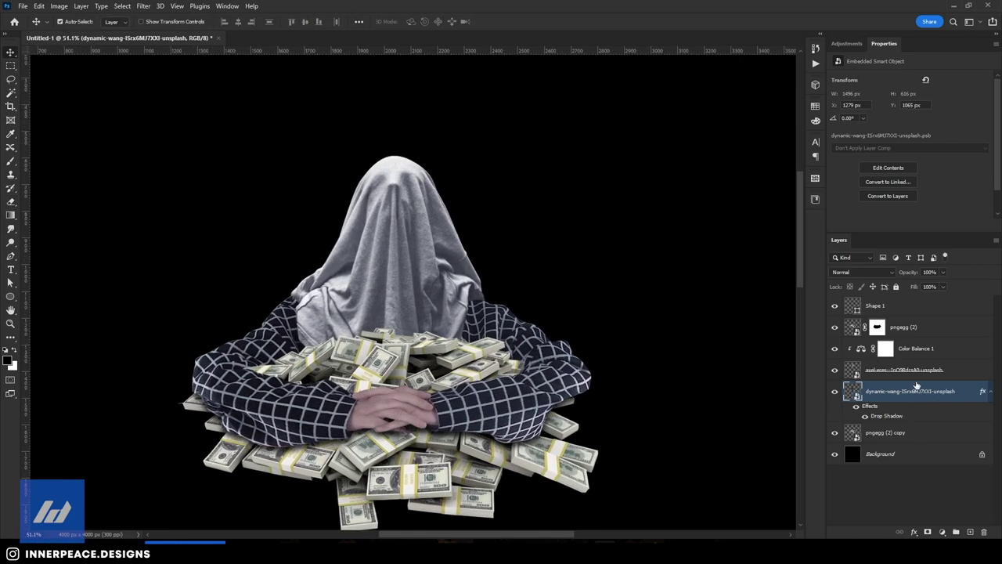
{"action": "left_click", "coordinate": [912, 349]}
{"action": "left_click", "coordinate": [900, 370], "text": "shift"}
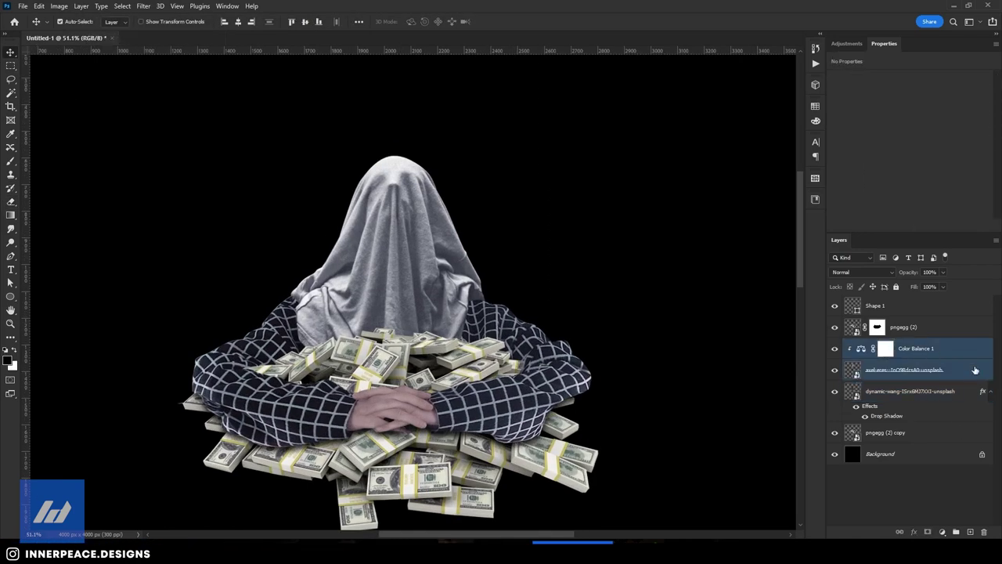
{"action": "scroll", "coordinate": [359, 478], "scroll_direction": "up", "scroll_amount": 5}
{"action": "scroll", "coordinate": [407, 470], "scroll_direction": "down", "scroll_amount": 2}
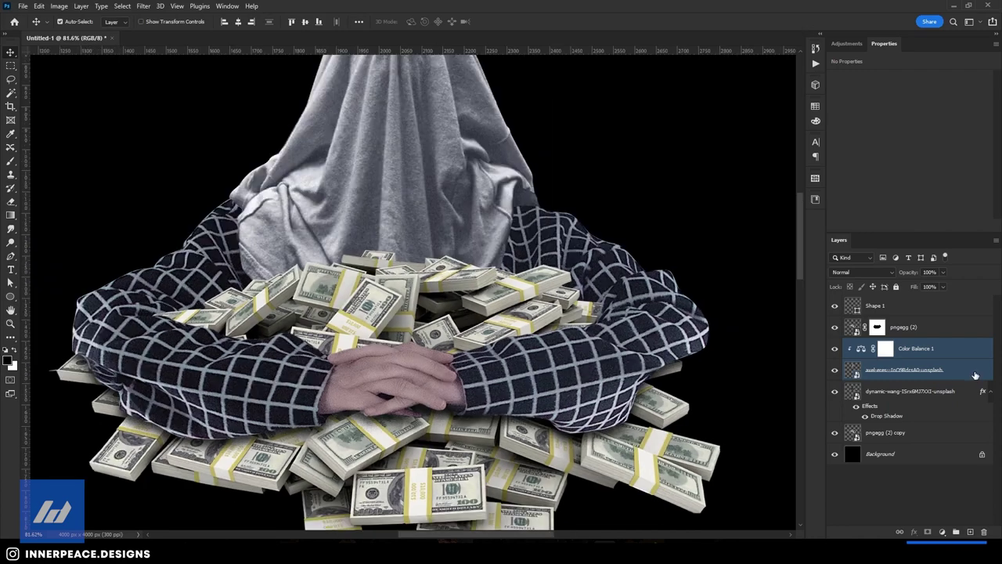
{"action": "right_click", "coordinate": [977, 374]}
{"action": "left_click", "coordinate": [853, 365]}
{"action": "scroll", "coordinate": [492, 383], "scroll_direction": "down", "scroll_amount": 3}
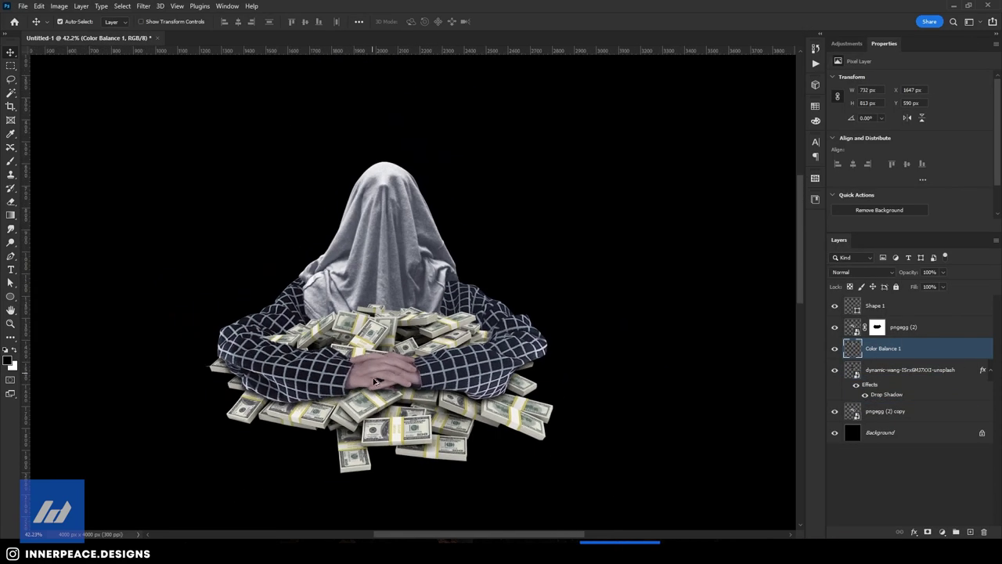
{"action": "scroll", "coordinate": [492, 384], "scroll_direction": "up", "scroll_amount": 1}
- Show the lower money pile and darken it with a high-contrast Brightness/Contrast adjustment
{"action": "left_click", "coordinate": [834, 411]}
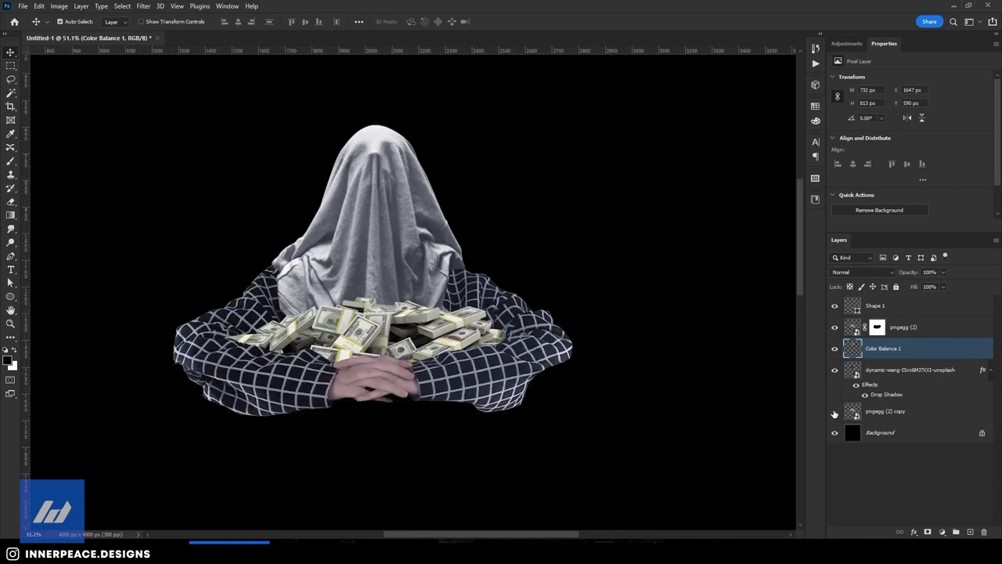
{"action": "left_click", "coordinate": [903, 412]}
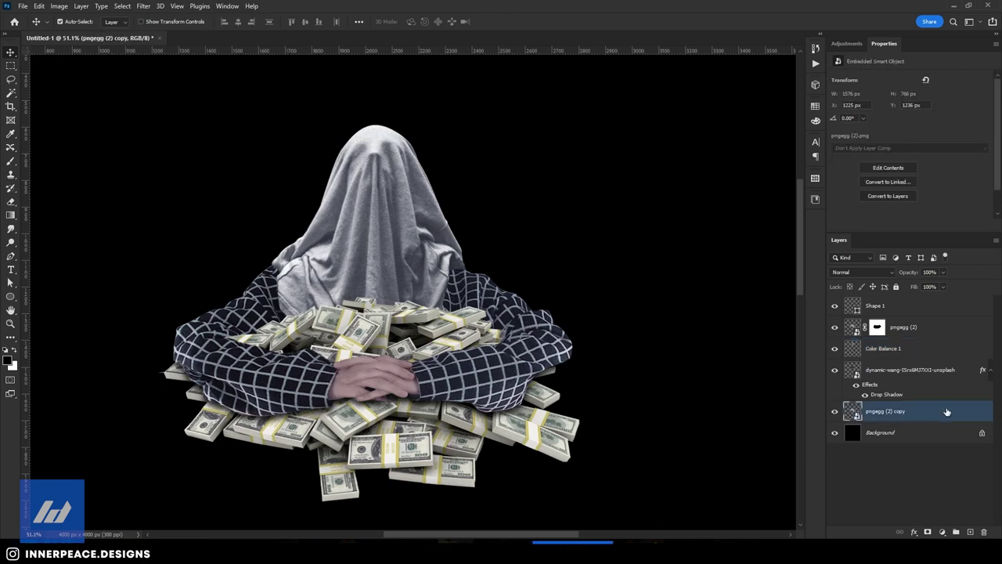
{"action": "left_click", "coordinate": [847, 43]}
{"action": "left_click", "coordinate": [865, 81]}
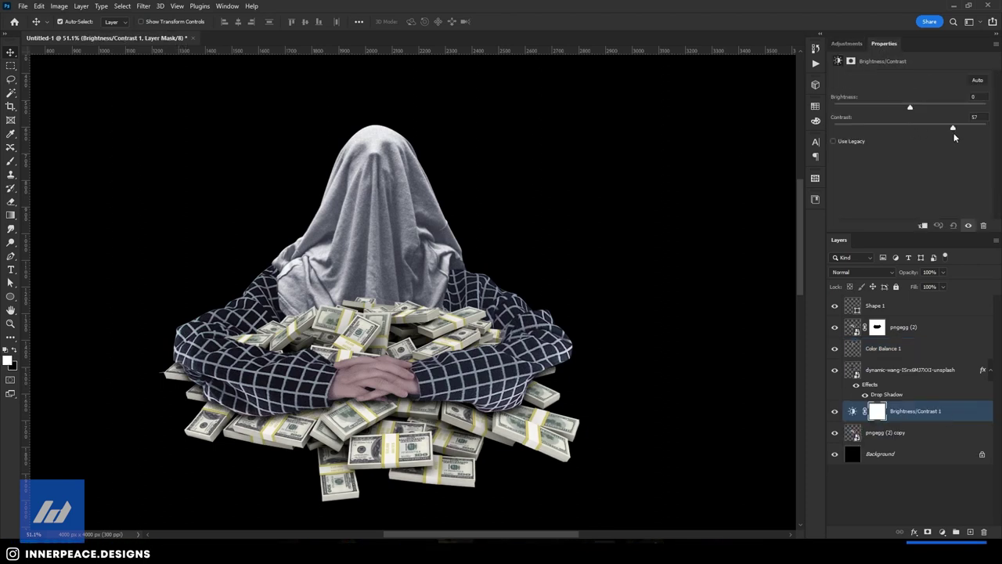
{"action": "left_click_drag", "start_coordinate": [954, 132], "coordinate": [980, 145]}
{"action": "left_click_drag", "start_coordinate": [910, 107], "coordinate": [887, 117]}
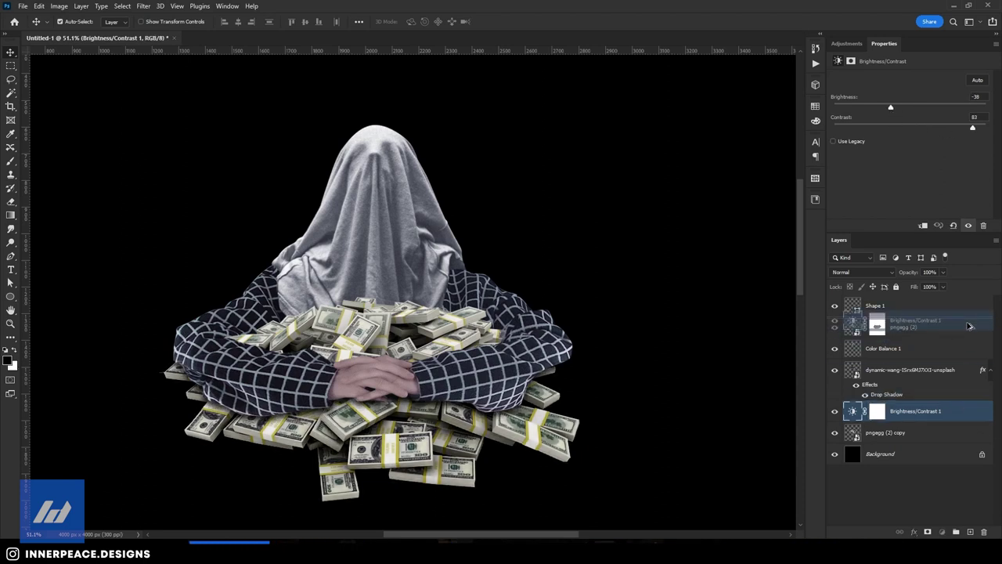
- Clip a copy of the adjustment to the upper money pile and brighten it slightly
{"action": "left_click_drag", "start_coordinate": [970, 413], "coordinate": [932, 317]}
{"action": "key", "text": "ctrl+alt+g"}
{"action": "left_click", "coordinate": [969, 127]}
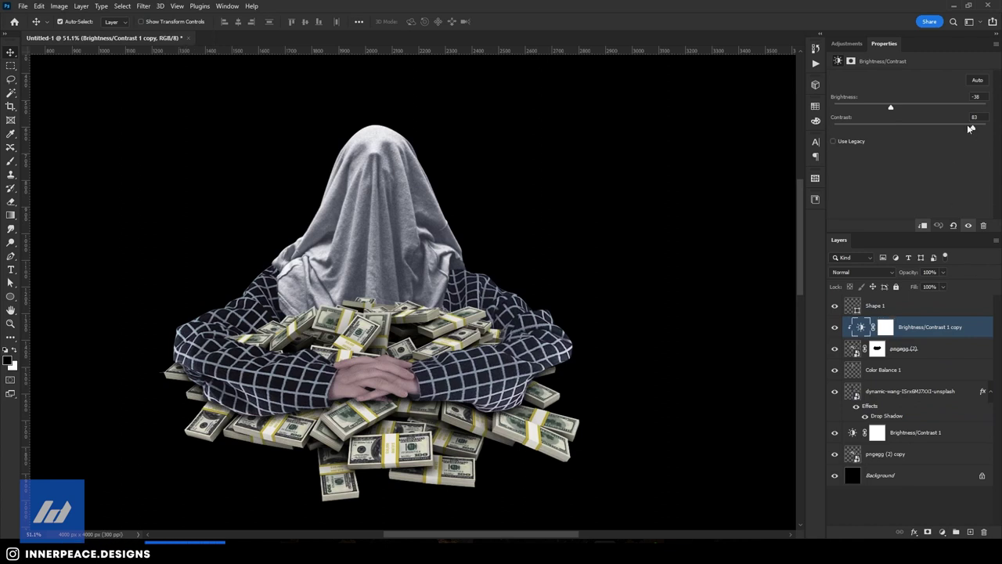
{"action": "left_click_drag", "start_coordinate": [893, 110], "coordinate": [898, 110]}
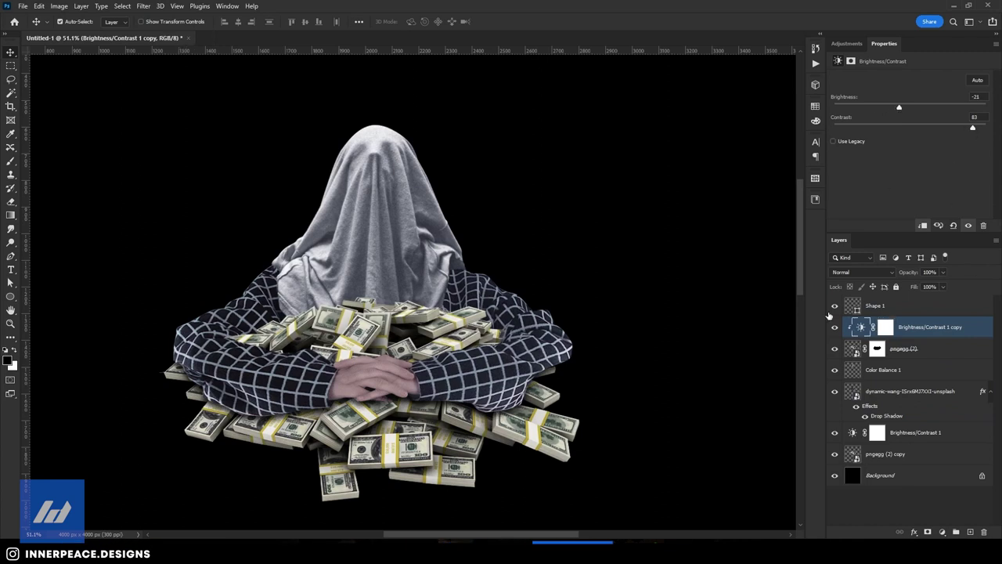
- Select Color Balance 1 together with the dynamic-wang sweater layer
{"action": "left_click", "coordinate": [932, 506]}
{"action": "left_click", "coordinate": [901, 369]}
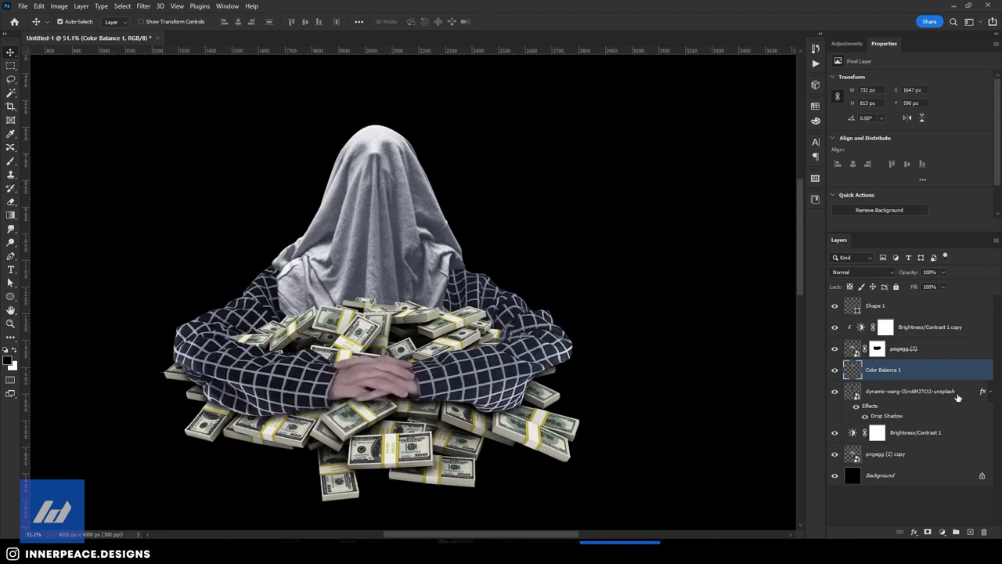
{"action": "left_click", "coordinate": [957, 392], "text": "shift"}
- Group the layers as Group 1 and add a clipped Brightness/Contrast raising contrast and brightness
{"action": "key", "text": "ctrl+g"}
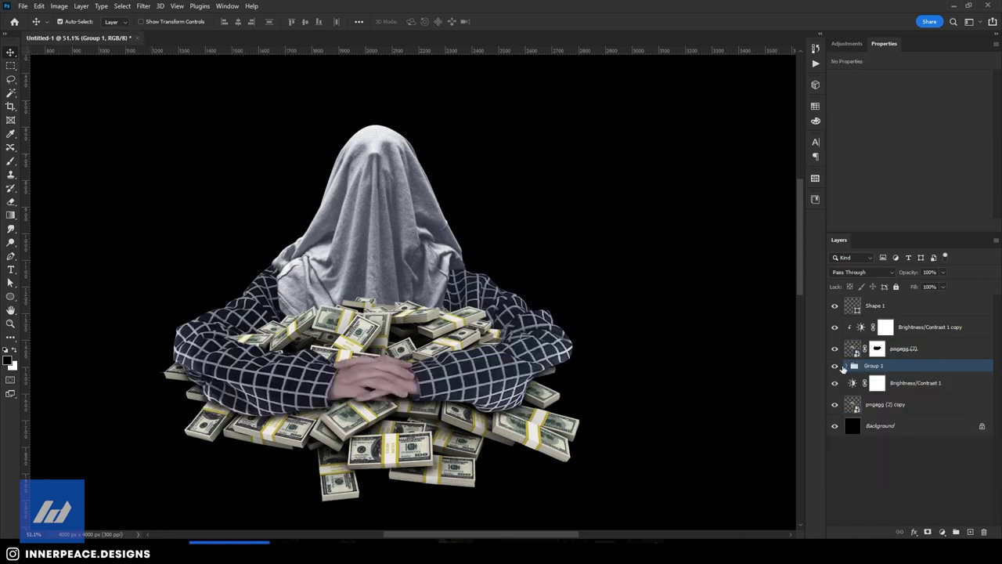
{"action": "left_click", "coordinate": [846, 43]}
{"action": "left_click", "coordinate": [859, 68]}
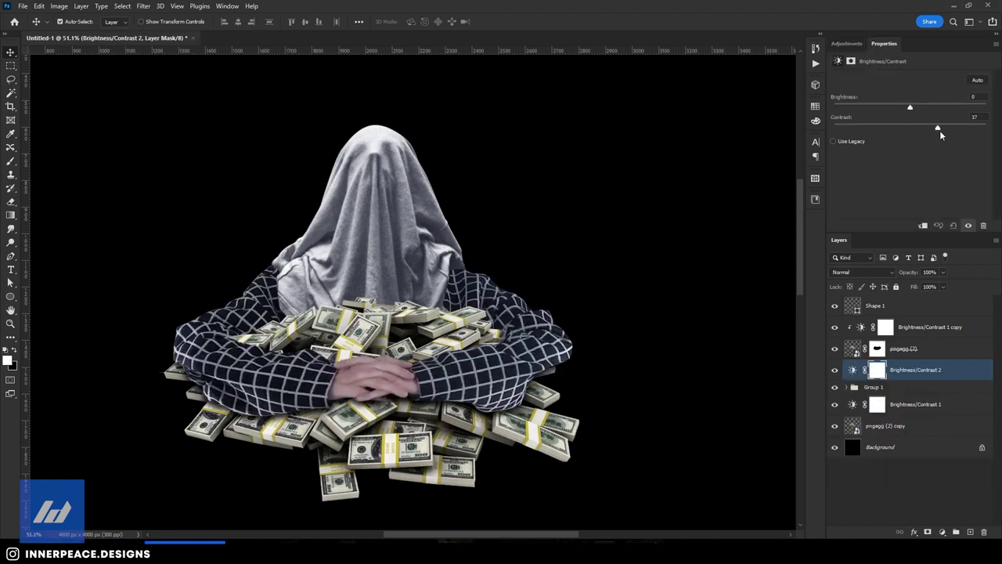
{"action": "left_click_drag", "start_coordinate": [910, 127], "coordinate": [967, 127]}
{"action": "left_click", "coordinate": [866, 386], "text": "alt"}
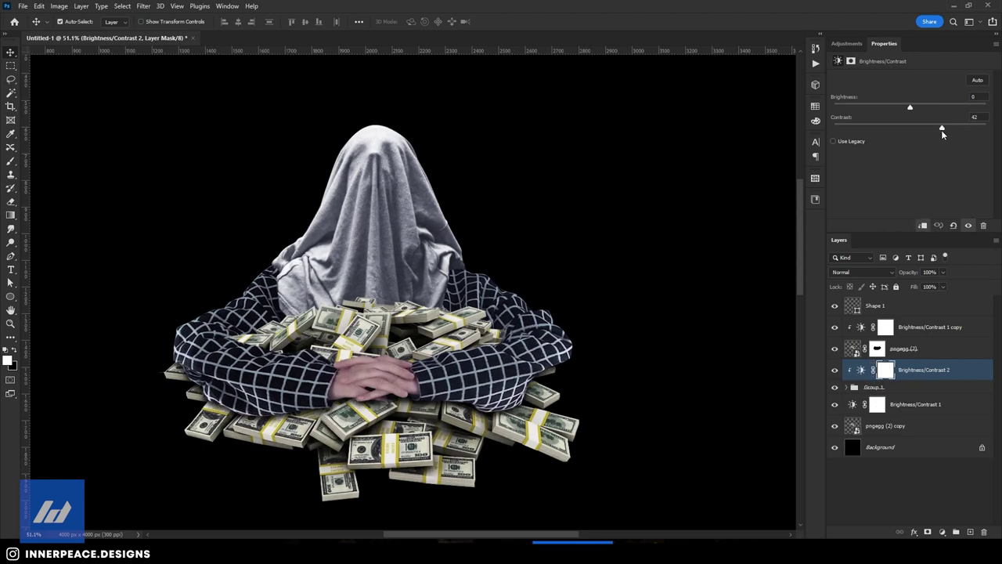
{"action": "mouse_move", "coordinate": [909, 107]}
{"action": "left_mouse_down"}
{"action": "mouse_move", "coordinate": [894, 109]}
{"action": "mouse_move", "coordinate": [923, 107]}
{"action": "left_mouse_up"}
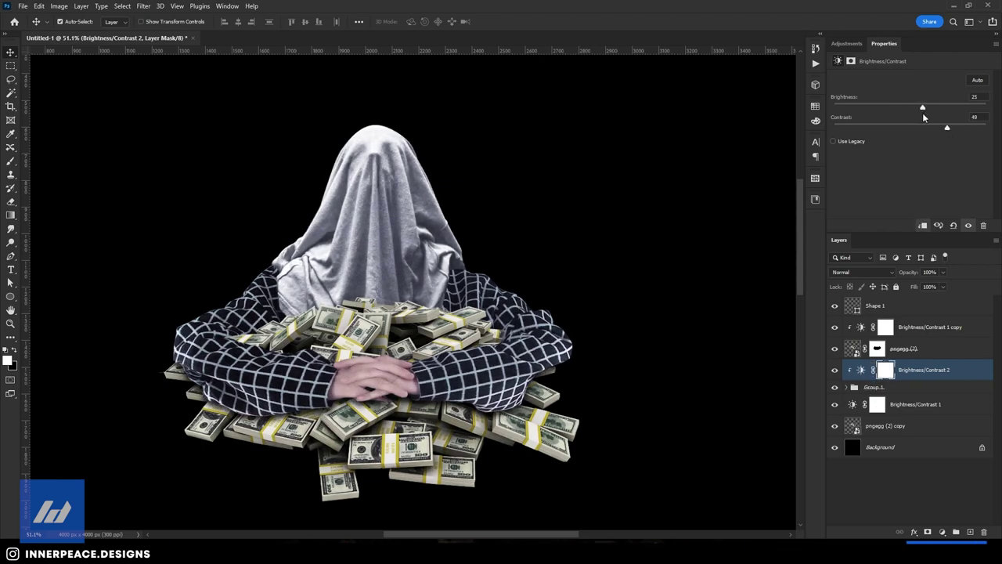
- Add a clipped Color Balance with midtones -14, +6, -13 to the figure
{"action": "left_click", "coordinate": [847, 43]}
{"action": "left_click", "coordinate": [873, 82]}
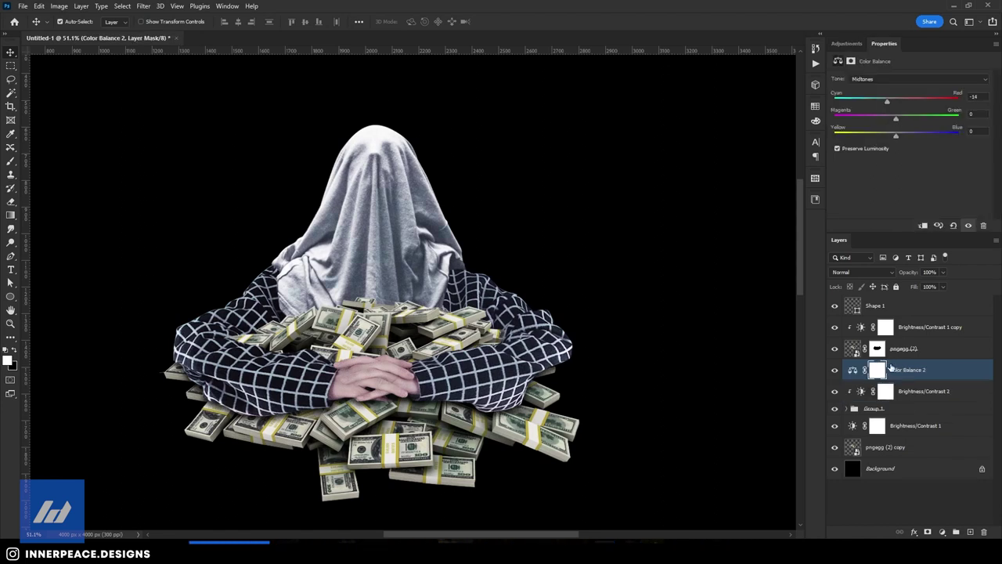
{"action": "key", "text": "ctrl+alt+g"}
{"action": "left_click_drag", "start_coordinate": [901, 123], "coordinate": [888, 136]}
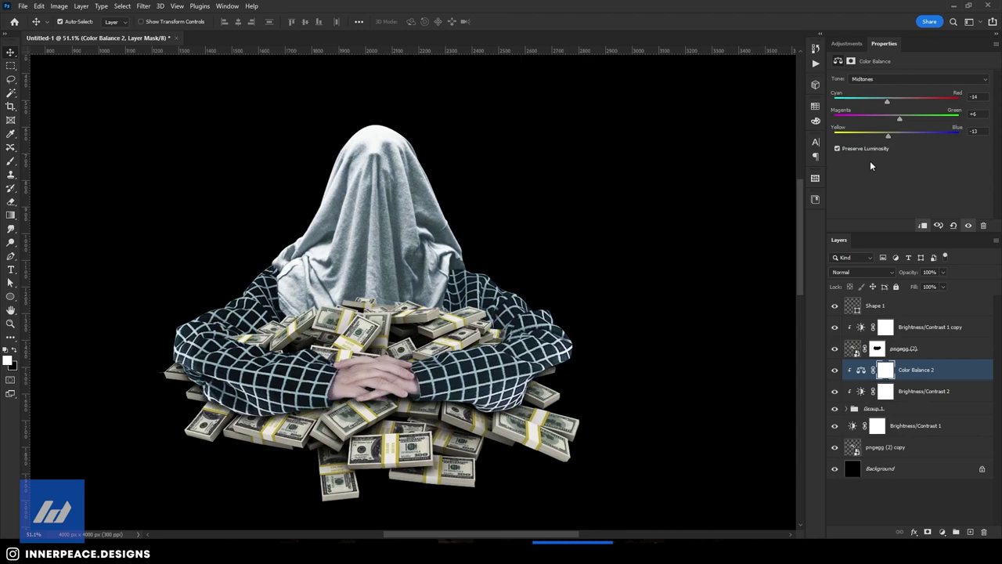
{"action": "scroll", "coordinate": [415, 399], "scroll_direction": "up", "scroll_amount": 5}
{"action": "scroll", "coordinate": [423, 399], "scroll_direction": "down", "scroll_amount": 5}
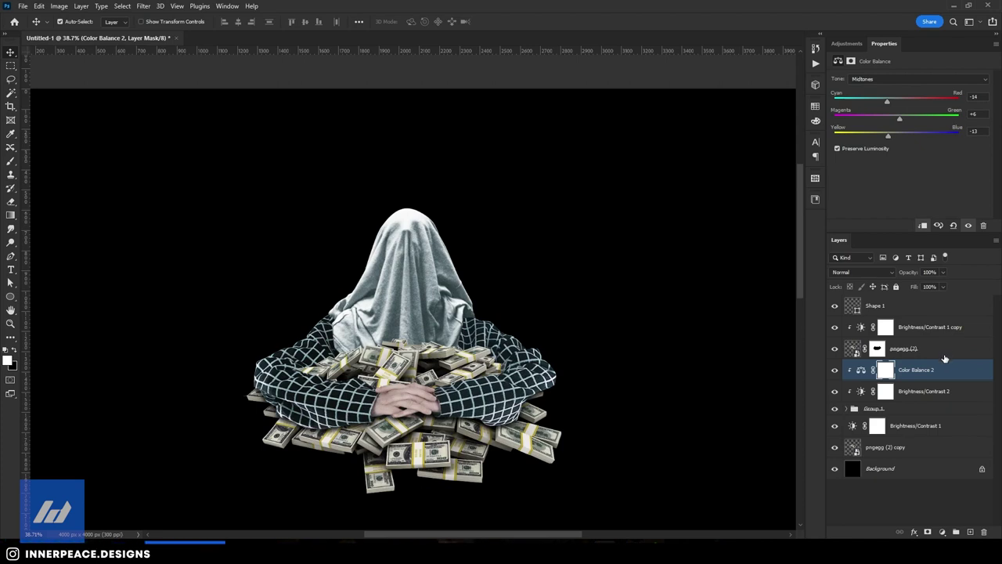
- Delete Shape 1 and discard a trial Hue/Saturation adjustment above Color Balance 2
{"action": "left_click", "coordinate": [933, 313]}
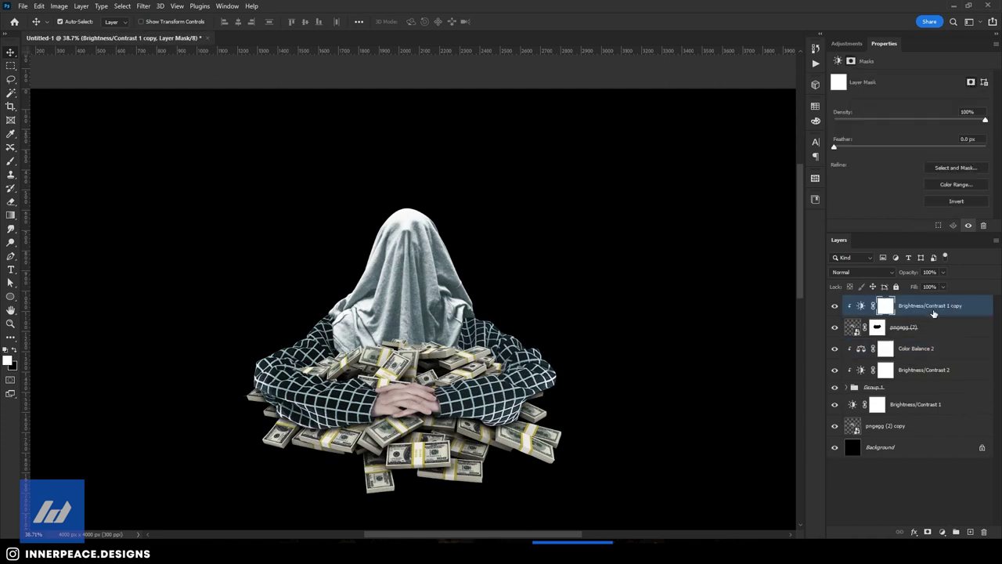
{"action": "left_click", "coordinate": [975, 349]}
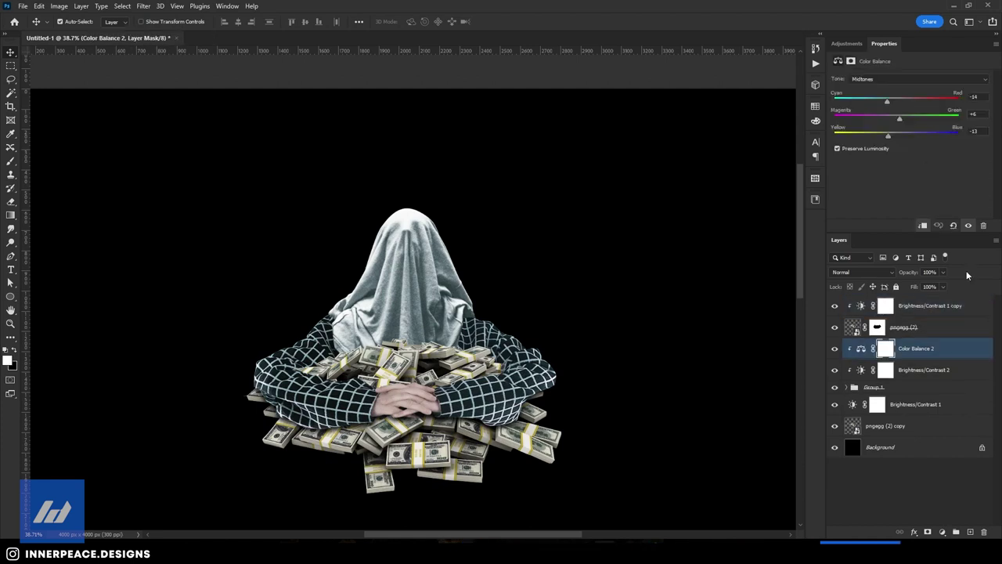
{"action": "left_click", "coordinate": [846, 43]}
{"action": "left_click", "coordinate": [853, 88]}
{"action": "mouse_move", "coordinate": [911, 119]}
{"action": "left_mouse_down"}
{"action": "mouse_move", "coordinate": [922, 128]}
{"action": "mouse_move", "coordinate": [907, 135]}
{"action": "left_mouse_up"}
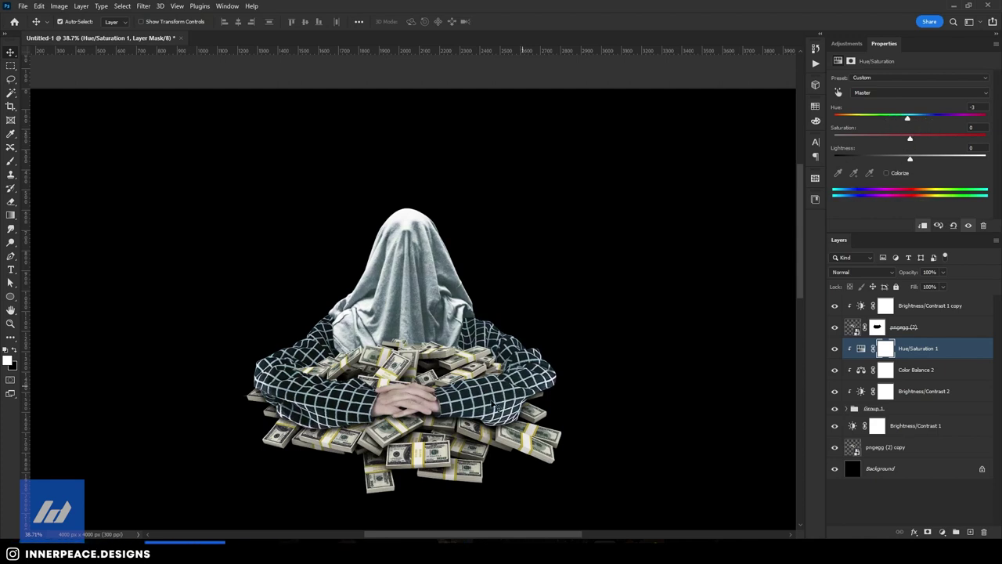
{"action": "scroll", "coordinate": [470, 403], "scroll_direction": "up", "scroll_amount": 2}
{"action": "key", "text": "Delete"}
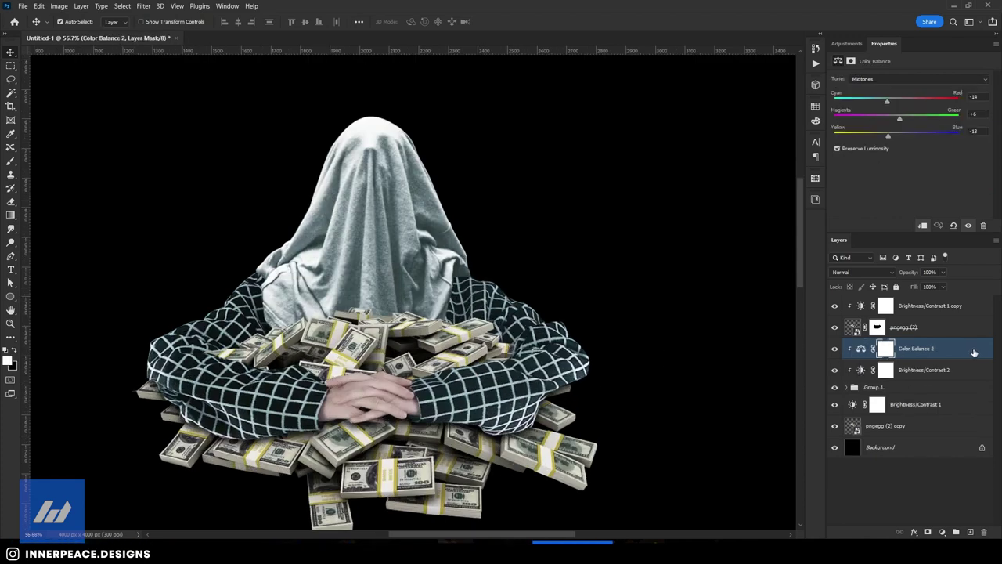
{"action": "key", "text": "ctrl+minus"}
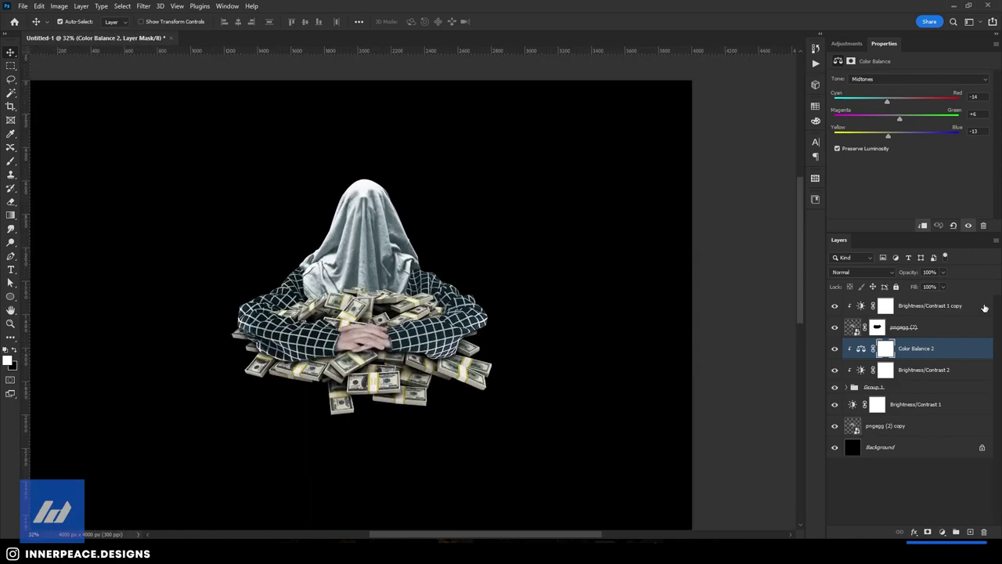
- Set the HUSTLE text to Gothferatu at 189 pt and move it up above the figure
{"action": "left_click", "coordinate": [984, 308]}
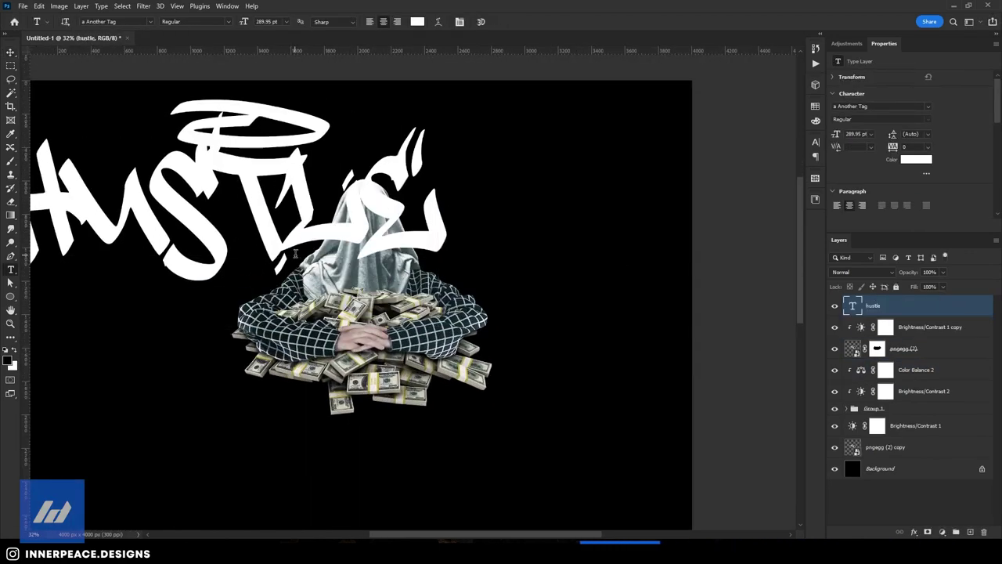
{"action": "key", "text": "v"}
{"action": "left_click_drag", "start_coordinate": [296, 252], "coordinate": [433, 249]}
{"action": "left_click", "coordinate": [881, 105]}
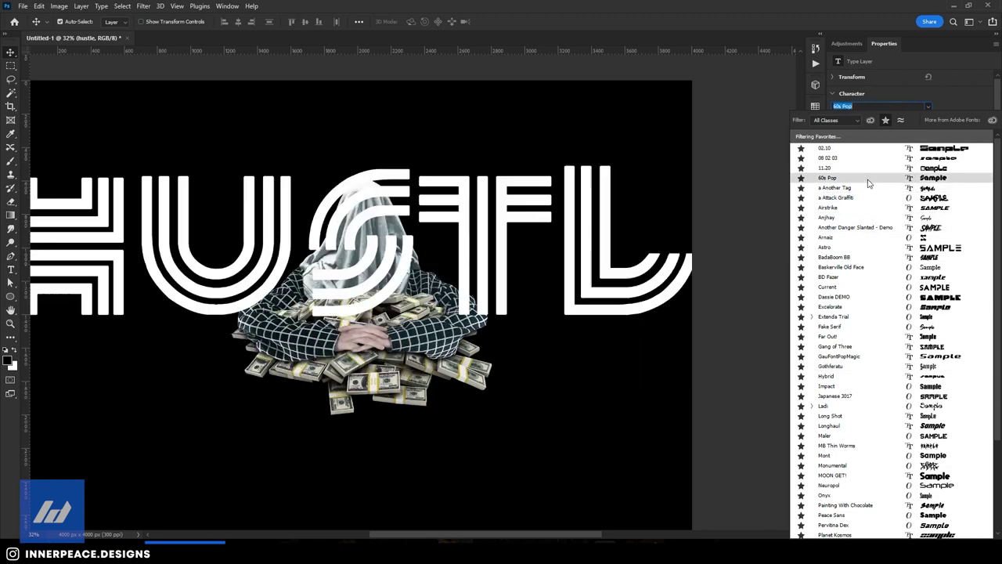
{"action": "left_click", "coordinate": [869, 366]}
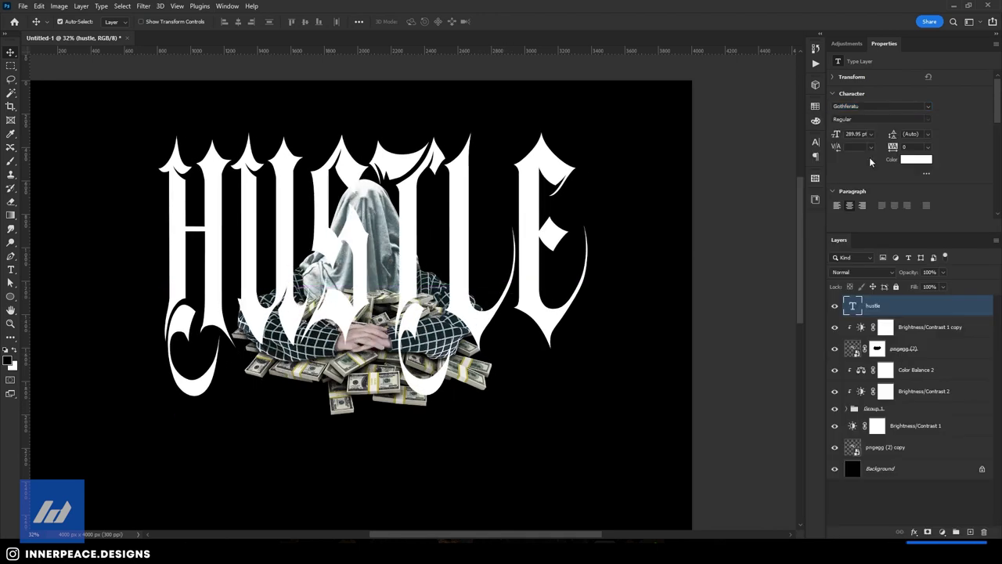
{"action": "left_click_drag", "start_coordinate": [836, 135], "coordinate": [836, 137]}
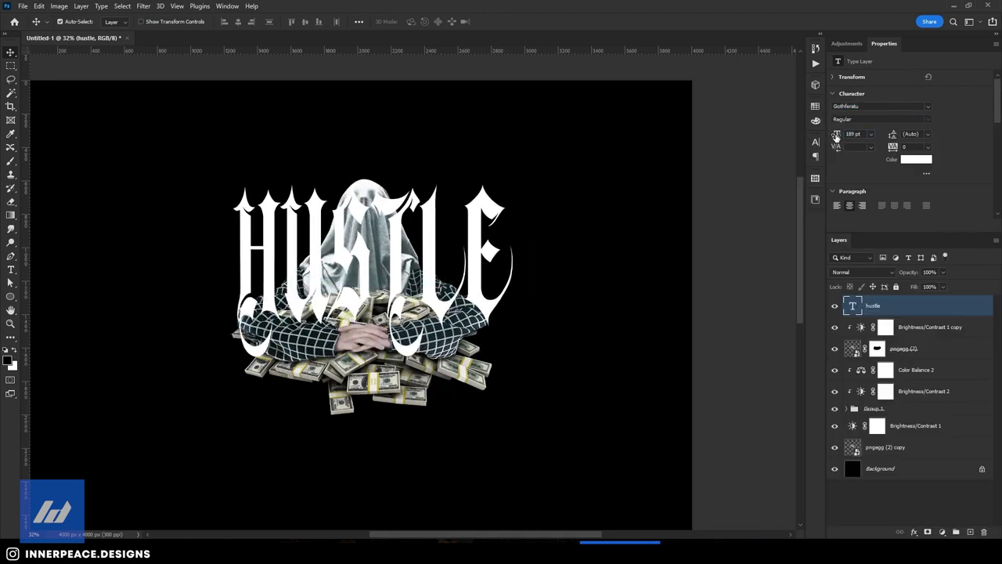
{"action": "left_click_drag", "start_coordinate": [491, 302], "coordinate": [480, 233]}
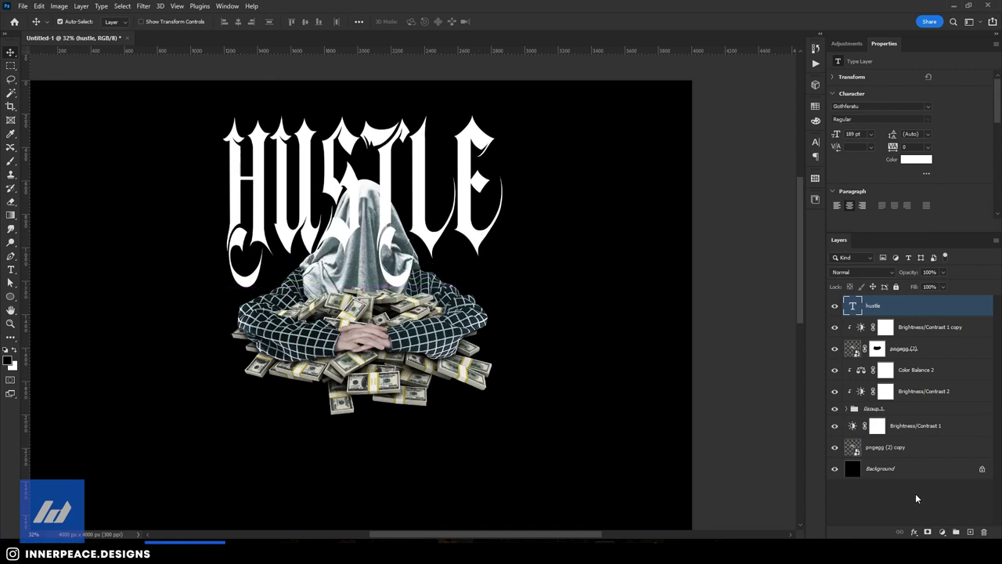
{"action": "left_click", "coordinate": [916, 498]}
- Create a 330 x 255 rectangle with the Rectangle tool
{"action": "left_click", "coordinate": [11, 296]}
{"action": "left_click", "coordinate": [63, 296]}
{"action": "left_click", "coordinate": [473, 163]}
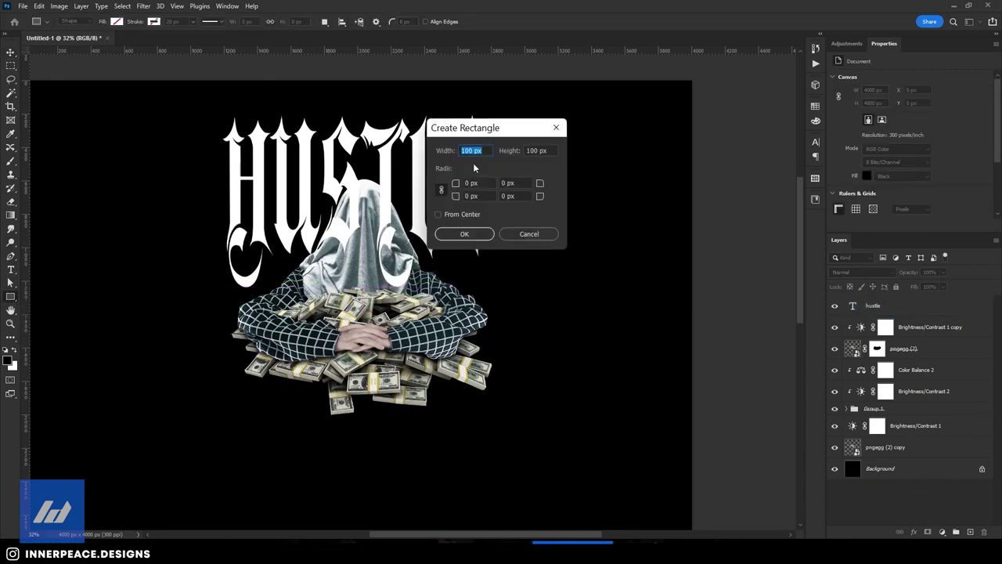
{"action": "type", "text": "330"}
{"action": "key", "text": "Tab"}
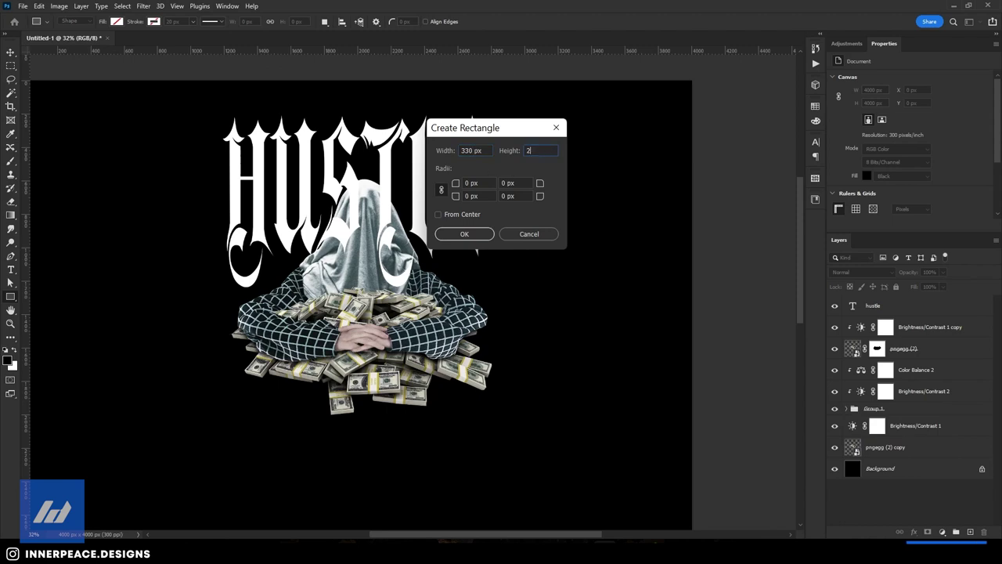
{"action": "type", "text": "255"}
{"action": "key", "text": "Return"}
- Enlarge the rectangle and give it a white 10 px outline with no fill
{"action": "key", "text": "ctrl+t"}
{"action": "left_click_drag", "start_coordinate": [297, 410], "coordinate": [513, 560]}
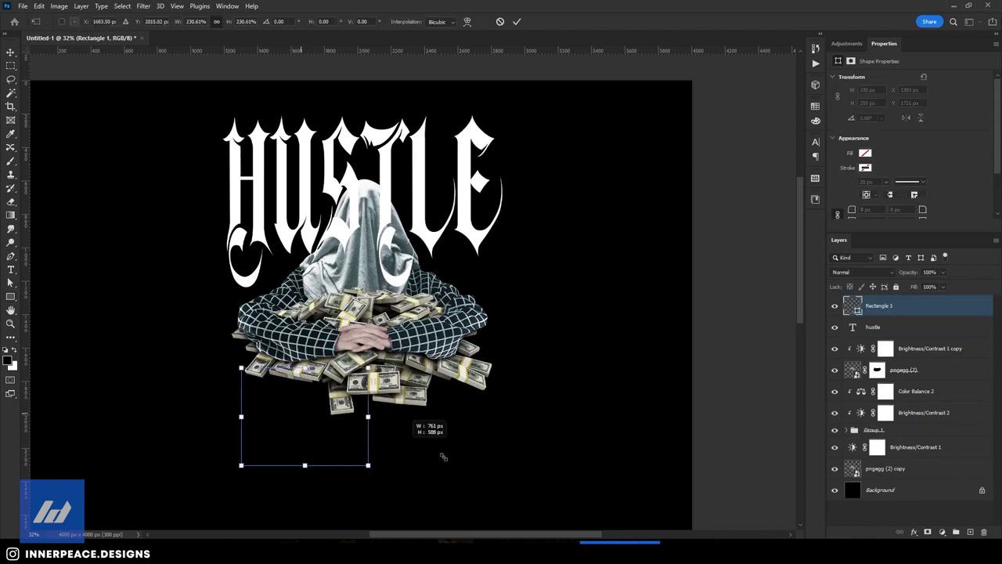
{"action": "key", "text": "Return"}
{"action": "left_click", "coordinate": [154, 21]}
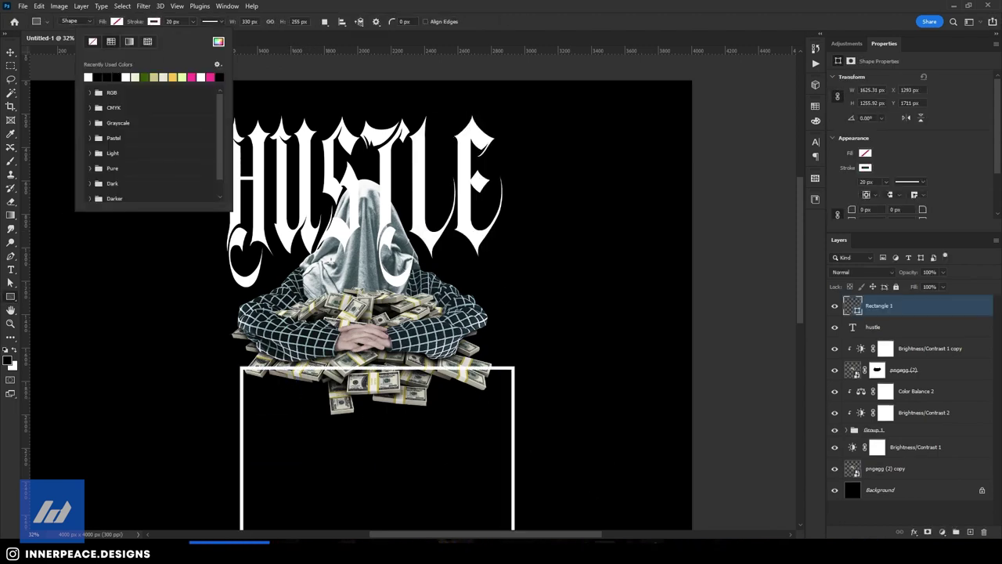
{"action": "left_click", "coordinate": [174, 21]}
{"action": "type", "text": "10"}
{"action": "key", "text": "Return"}
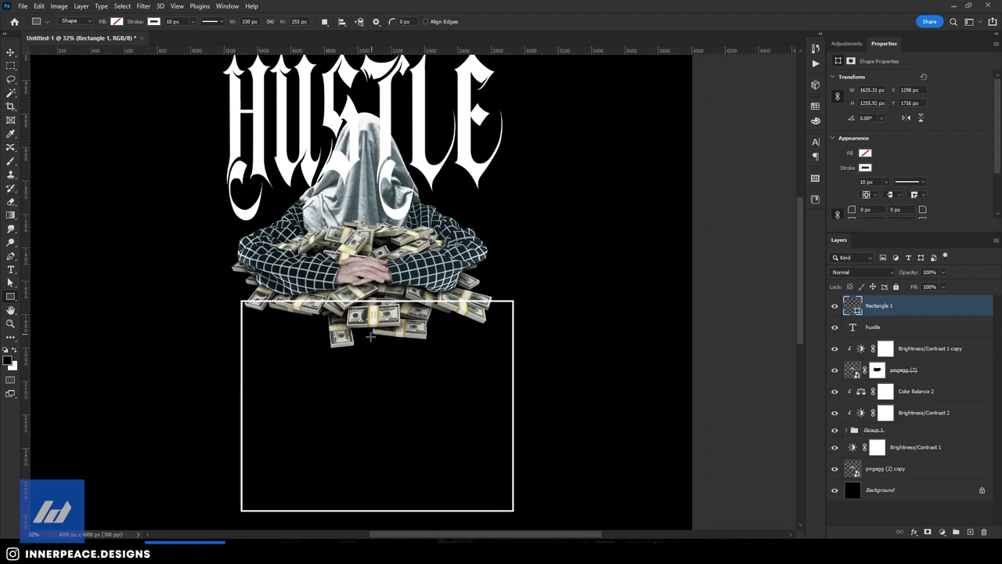
{"action": "key", "text": "ctrl+minus"}
- Rotate the rectangle 90° and scale it to frame HUSTLE and the figure
{"action": "key", "text": "ctrl+t"}
{"action": "mouse_move", "coordinate": [476, 401]}
{"action": "left_mouse_down"}
{"action": "mouse_move", "coordinate": [400, 464]}
{"action": "mouse_move", "coordinate": [438, 501]}
{"action": "left_mouse_up"}
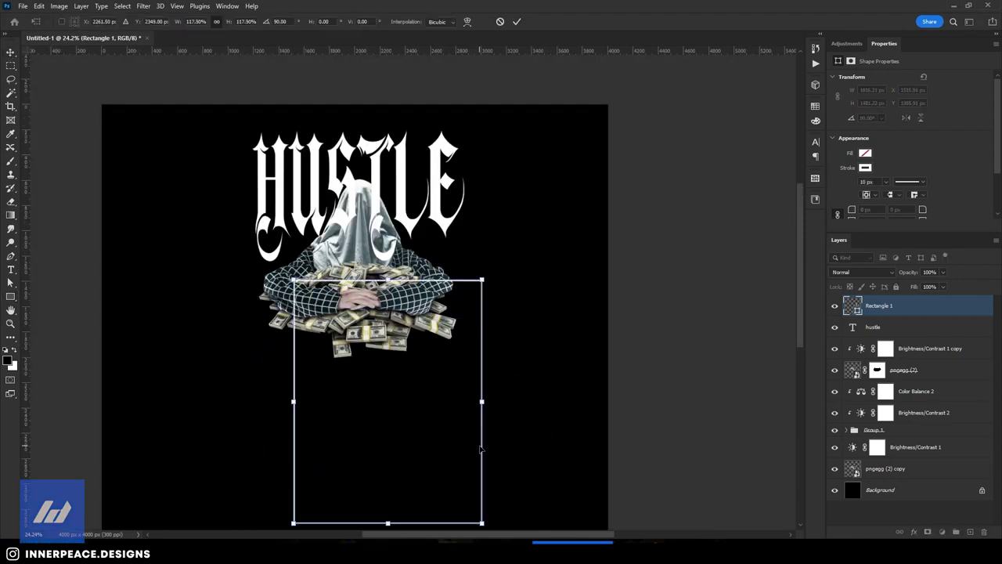
{"action": "left_click_drag", "start_coordinate": [392, 399], "coordinate": [363, 237]}
{"action": "mouse_move", "coordinate": [470, 357]}
{"action": "left_mouse_down"}
{"action": "mouse_move", "coordinate": [473, 402]}
{"action": "mouse_move", "coordinate": [468, 360]}
{"action": "left_mouse_up"}
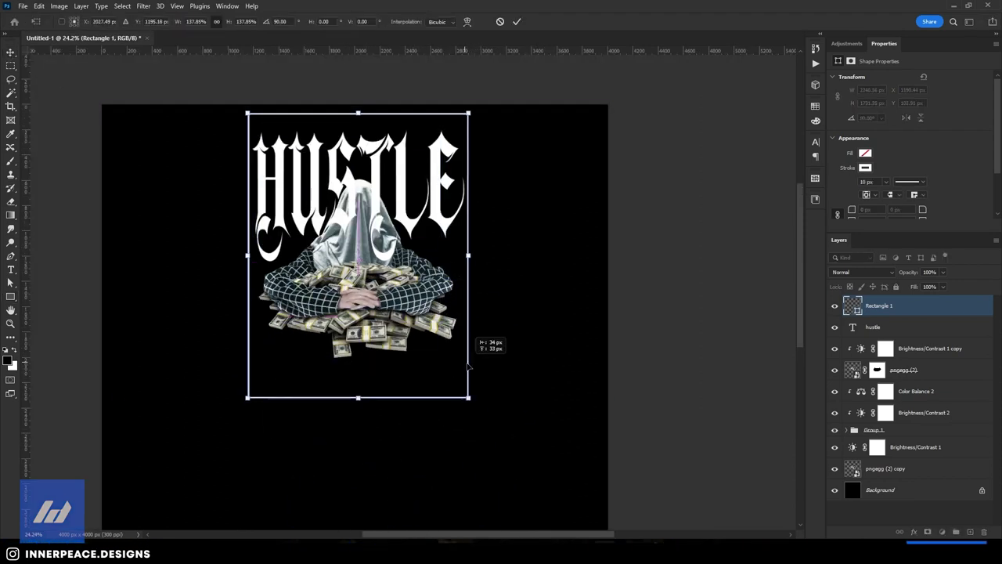
{"action": "left_click_drag", "start_coordinate": [468, 273], "coordinate": [477, 272]}
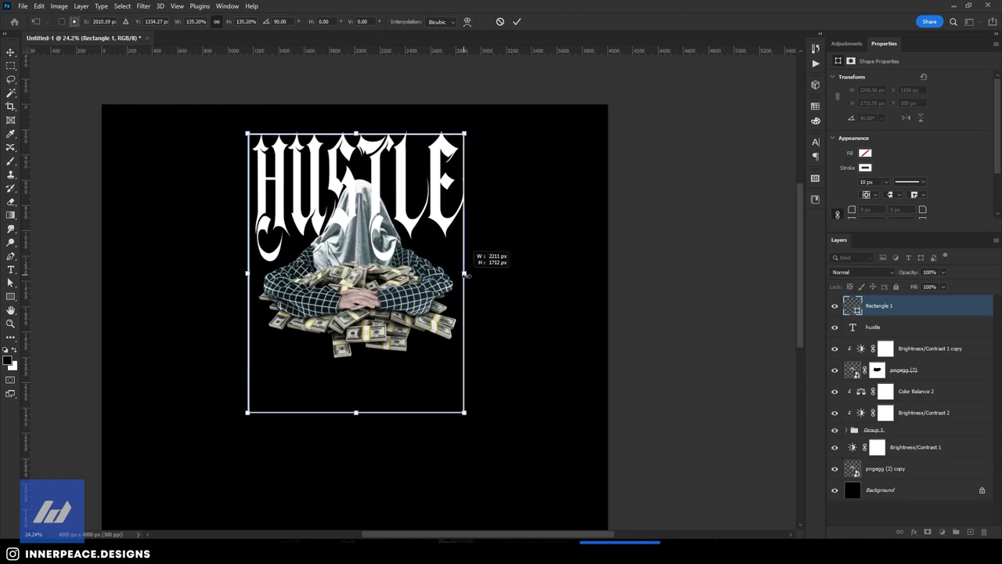
{"action": "key", "text": "Return"}
- Move the hustle text layer beneath the figure layer in the Layers panel
{"action": "scroll", "coordinate": [366, 209], "scroll_direction": "up", "scroll_amount": 4}
{"action": "scroll", "coordinate": [365, 209], "scroll_direction": "down", "scroll_amount": 1}
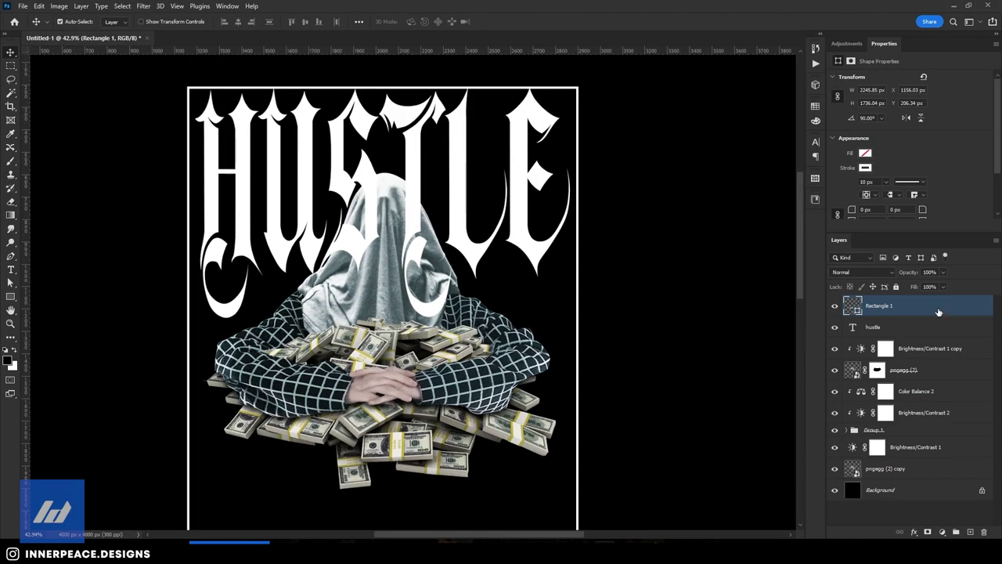
{"action": "left_click_drag", "start_coordinate": [873, 326], "coordinate": [900, 478]}
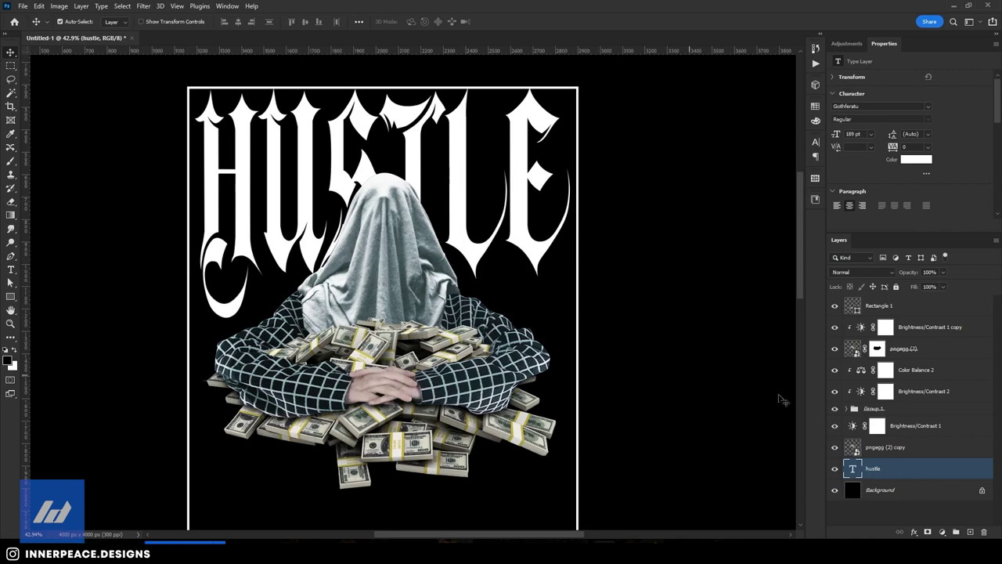
- Pick a deep green for the HUSTLE text in the Color Picker, fine-tuning the shade
{"action": "left_click", "coordinate": [916, 158]}
{"action": "left_click", "coordinate": [833, 364]}
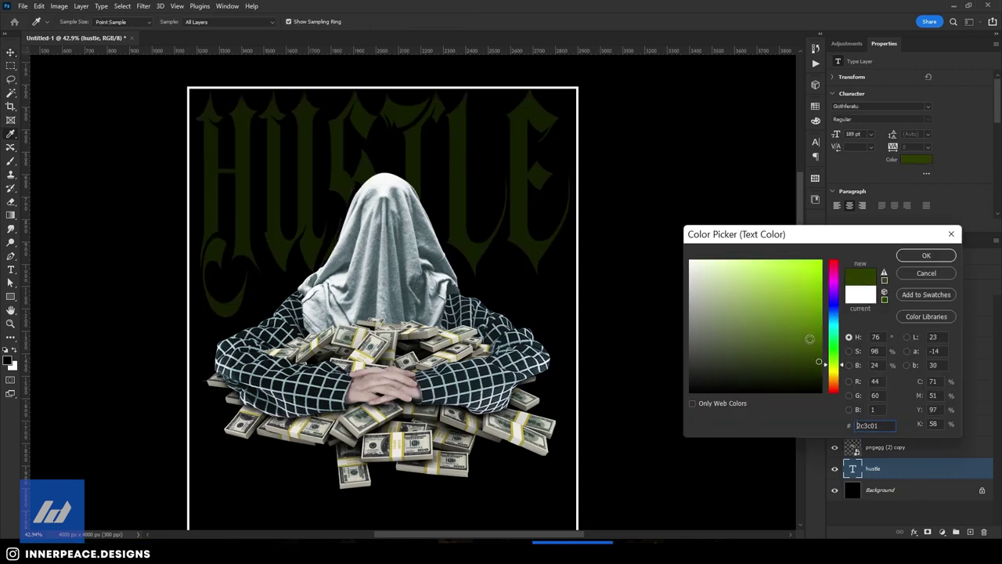
{"action": "left_click_drag", "start_coordinate": [809, 338], "coordinate": [811, 296]}
{"action": "left_click_drag", "start_coordinate": [833, 364], "coordinate": [838, 369]}
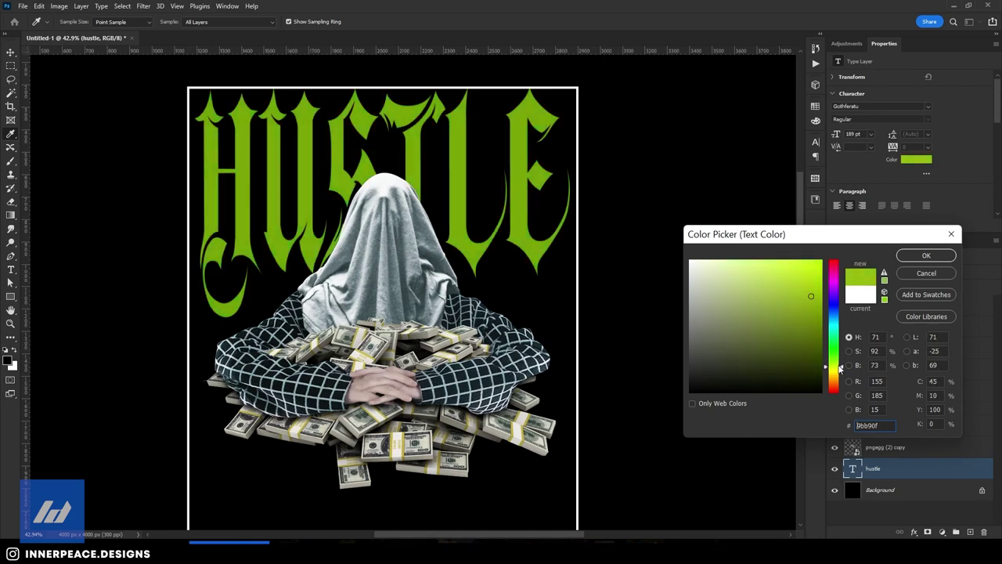
{"action": "left_click_drag", "start_coordinate": [811, 298], "coordinate": [819, 323]}
{"action": "left_click_drag", "start_coordinate": [836, 367], "coordinate": [843, 366]}
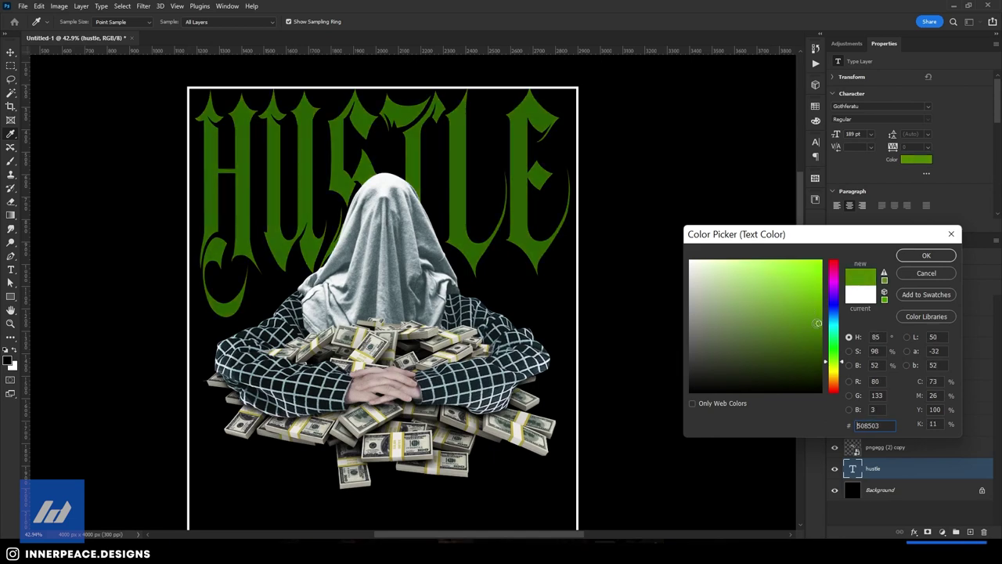
{"action": "left_click_drag", "start_coordinate": [818, 323], "coordinate": [814, 309]}
- Add a thin pale-yellow outline stroke to the HUSTLE layer
{"action": "left_click", "coordinate": [927, 255]}
{"action": "double_click", "coordinate": [939, 468]}
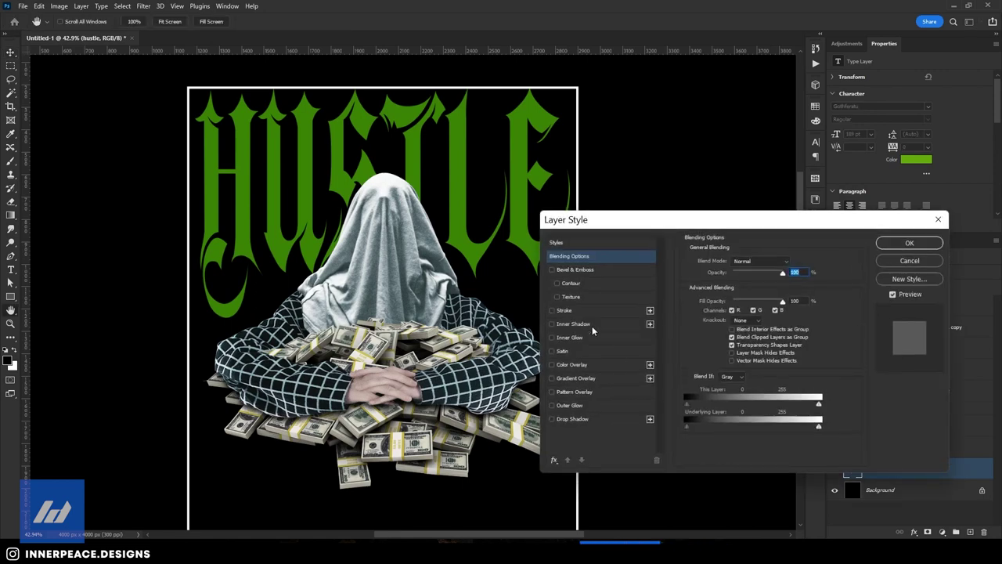
{"action": "left_click", "coordinate": [563, 310]}
{"action": "left_click", "coordinate": [706, 335]}
{"action": "left_click_drag", "start_coordinate": [833, 270], "coordinate": [834, 369]}
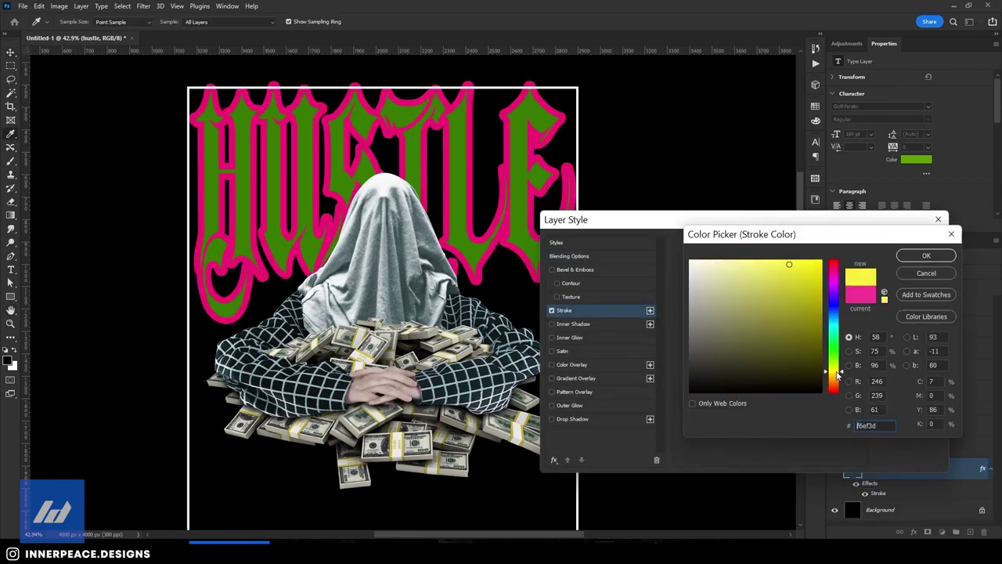
{"action": "left_click", "coordinate": [721, 261]}
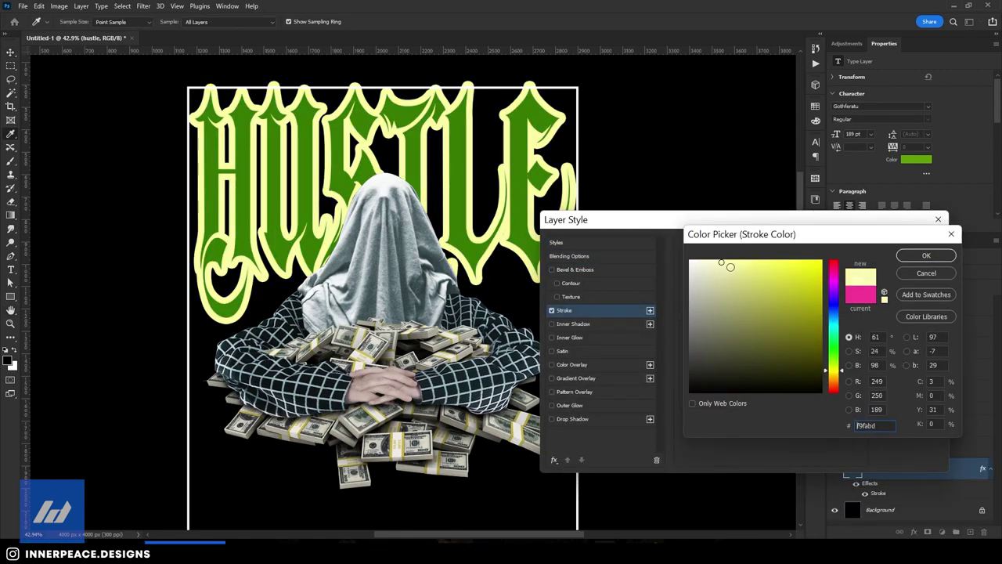
{"action": "key", "text": "Return"}
{"action": "key", "text": "shift+Down"}
{"action": "key", "text": "shift+Down"}
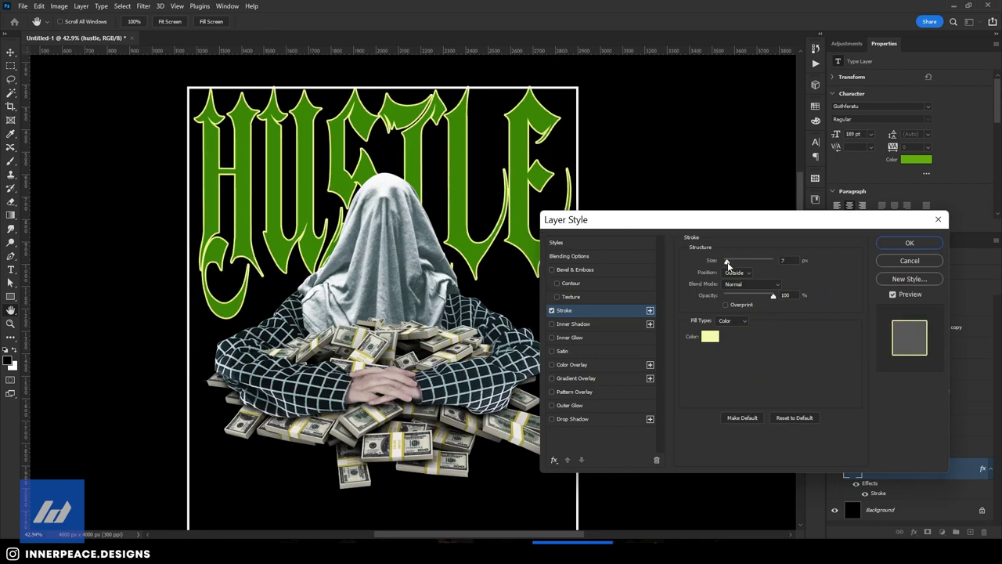
{"action": "key", "text": "Return"}
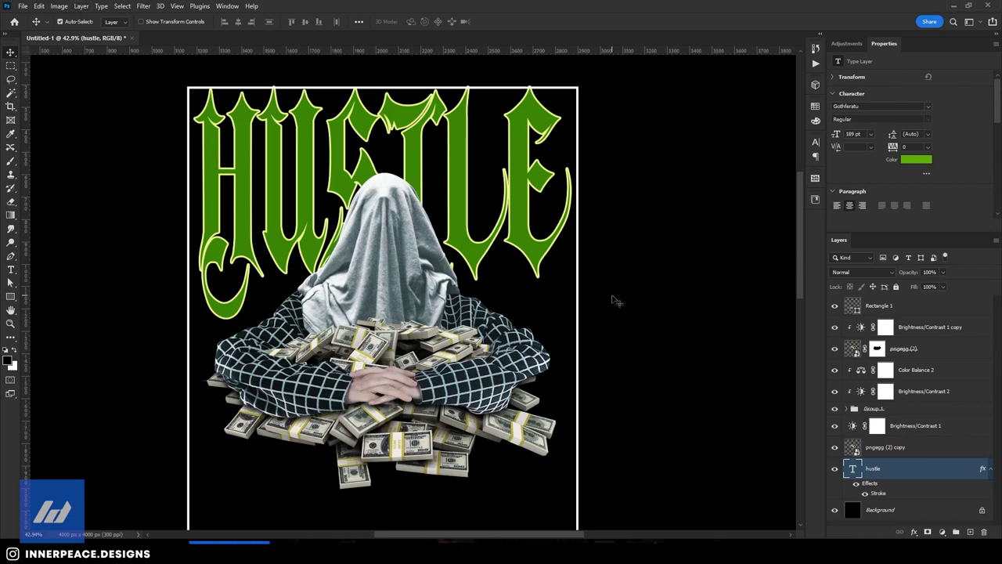
{"action": "scroll", "coordinate": [615, 299], "scroll_direction": "down", "scroll_amount": 1}
- Rasterize the hustle type layer
{"action": "scroll", "coordinate": [613, 297], "scroll_direction": "down", "scroll_amount": 1}
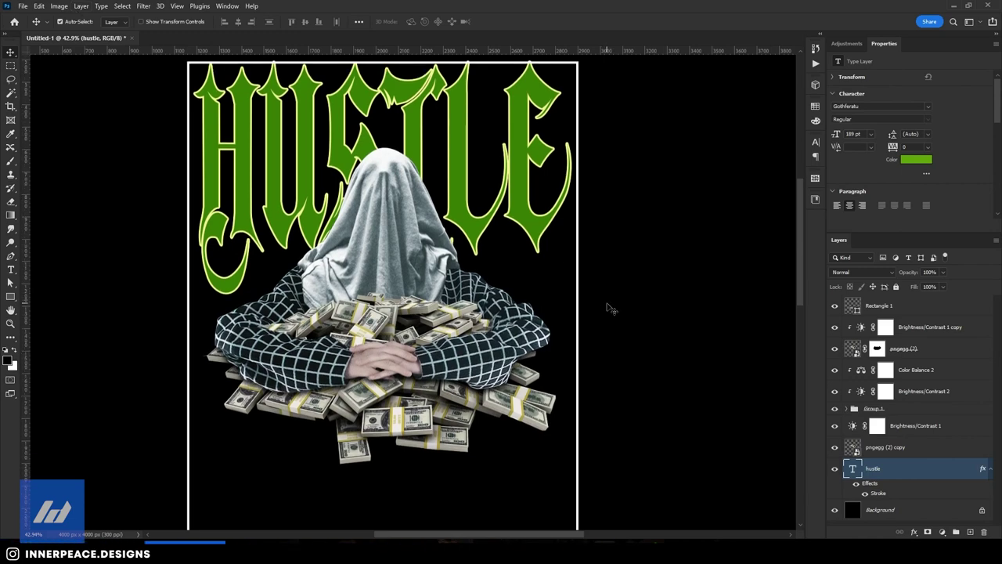
{"action": "right_click", "coordinate": [958, 469]}
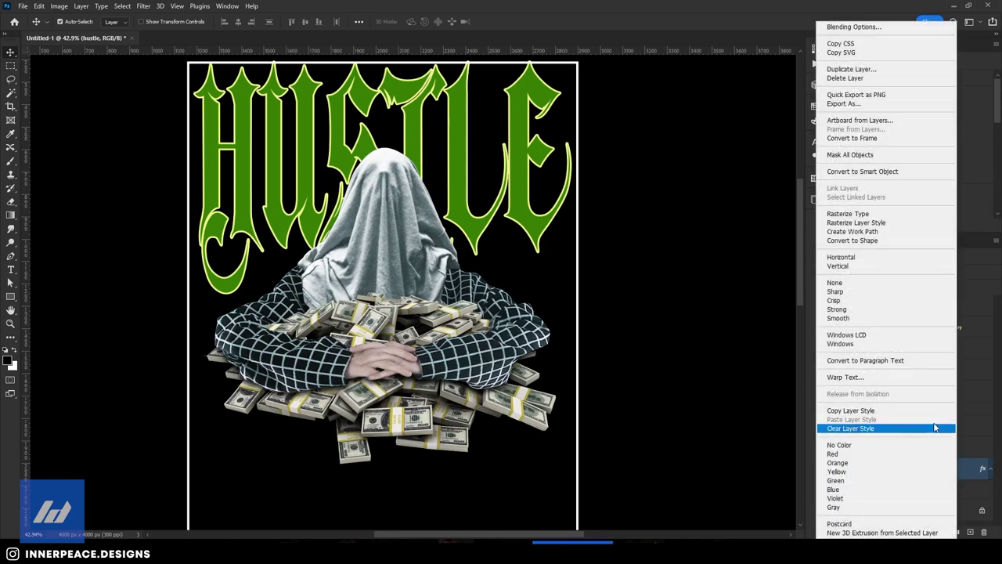
{"action": "left_click", "coordinate": [884, 217]}
- Warp HUSTLE so its lower corners stretch down beside the figure, 1216 px tall
{"action": "left_click", "coordinate": [39, 5]}
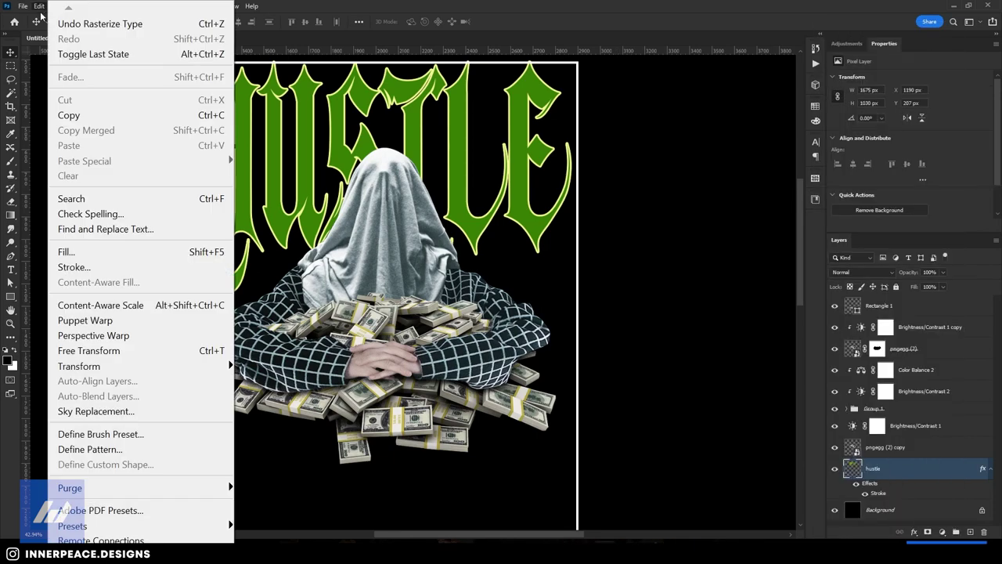
{"action": "left_click", "coordinate": [294, 116]}
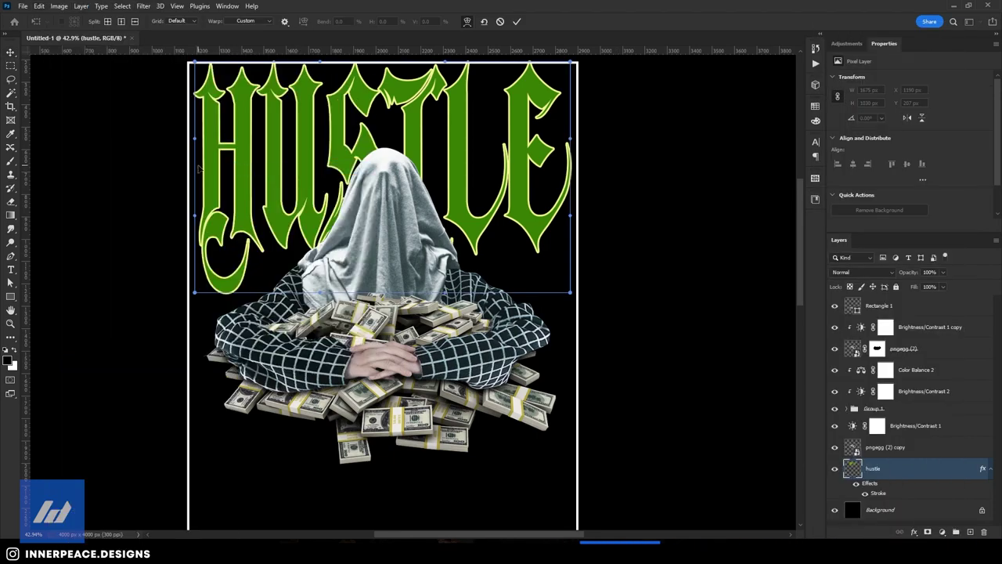
{"action": "left_click_drag", "start_coordinate": [194, 293], "coordinate": [197, 349]}
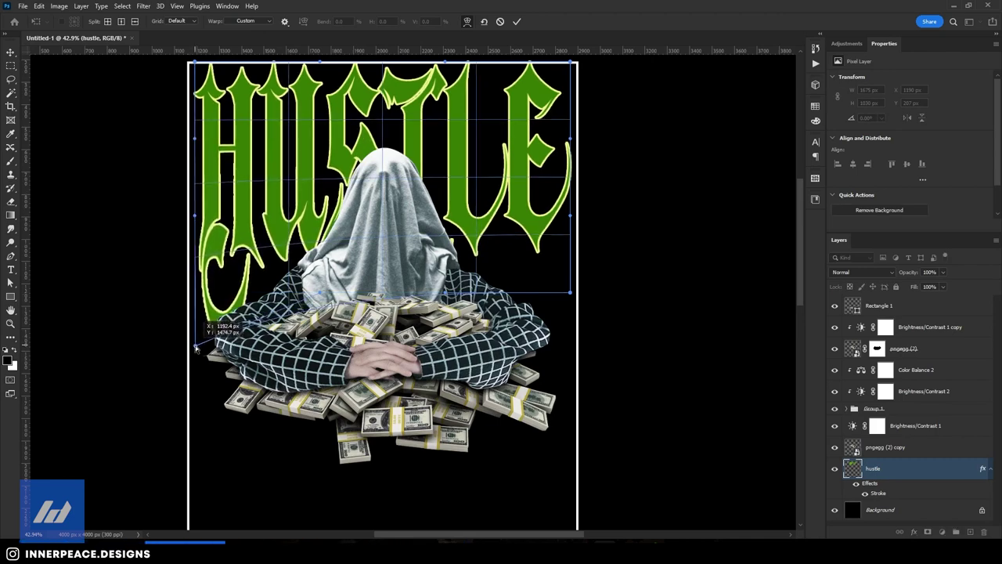
{"action": "left_click_drag", "start_coordinate": [570, 293], "coordinate": [569, 454]}
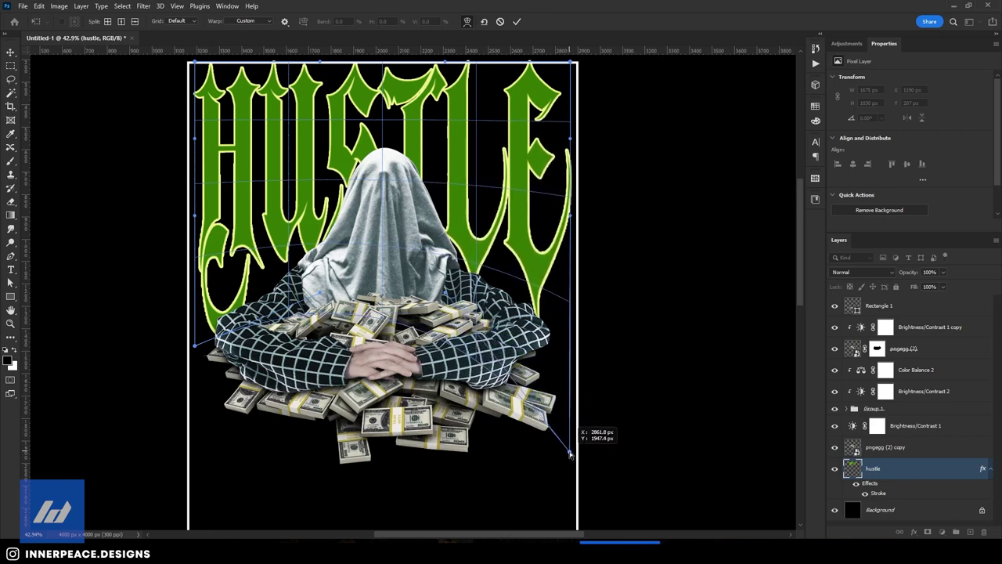
{"action": "key", "text": "Return"}
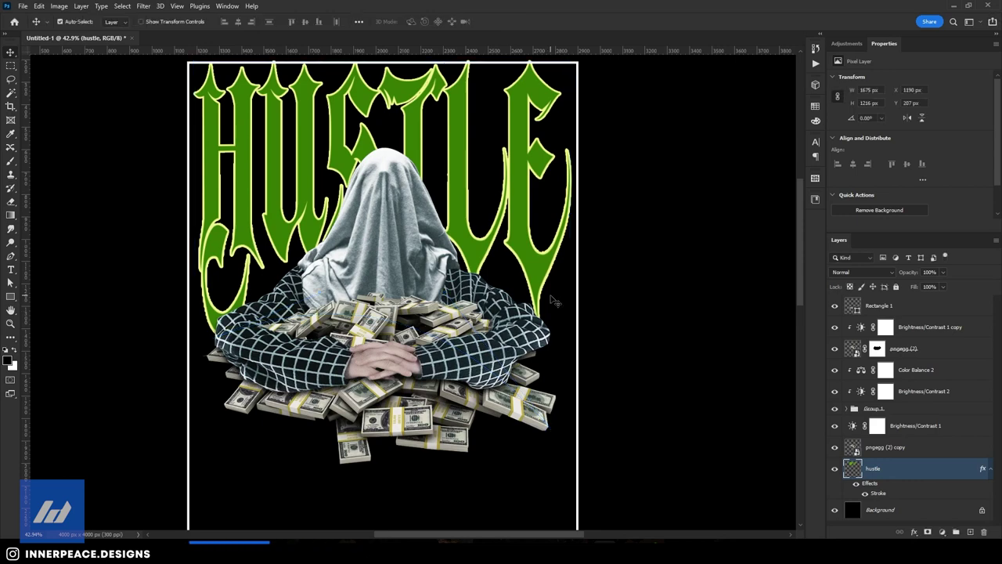
{"action": "scroll", "coordinate": [383, 241], "scroll_direction": "down", "scroll_amount": 2}
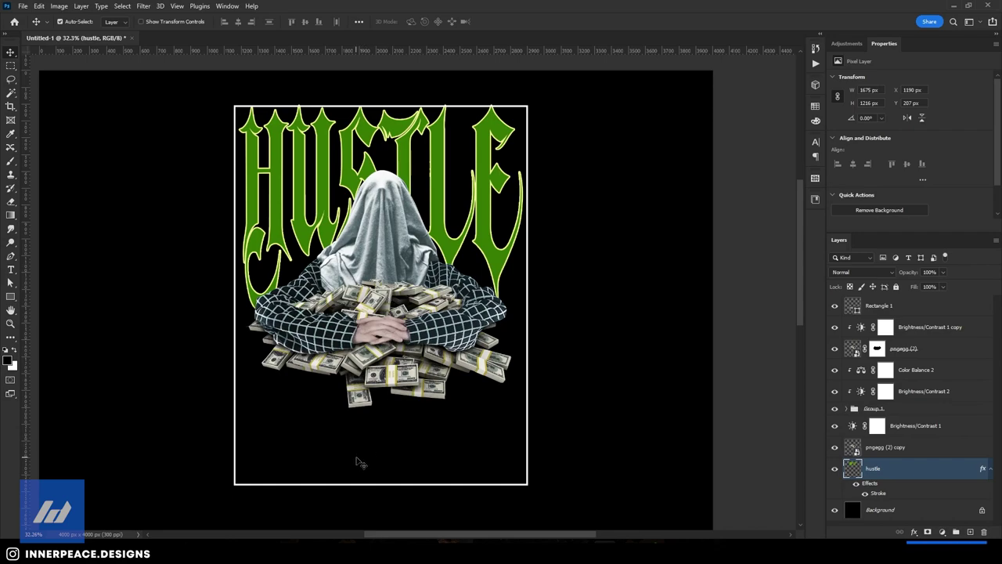
{"action": "scroll", "coordinate": [420, 214], "scroll_direction": "up", "scroll_amount": 2}
{"action": "scroll", "coordinate": [439, 211], "scroll_direction": "down", "scroll_amount": 3}
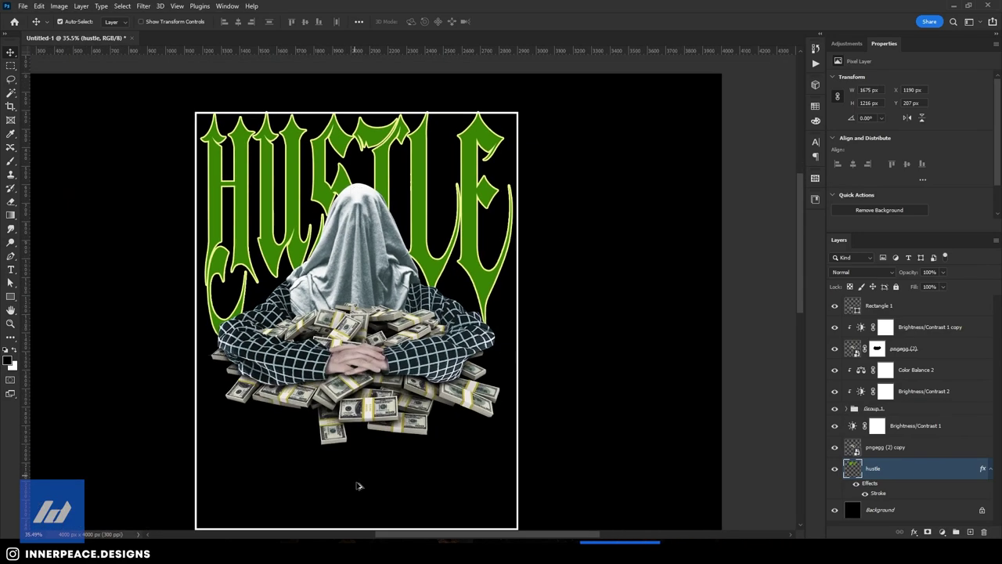
{"action": "scroll", "coordinate": [350, 381], "scroll_direction": "down", "scroll_amount": 1}
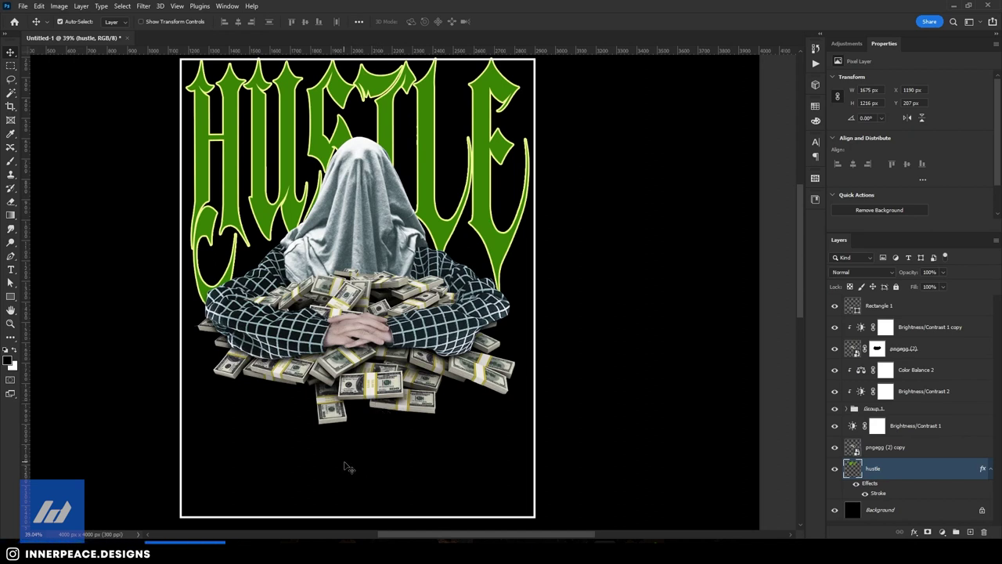
- Add 'wealthy' text in the Attack Graffiti font at 30 pt
{"action": "key", "text": "t"}
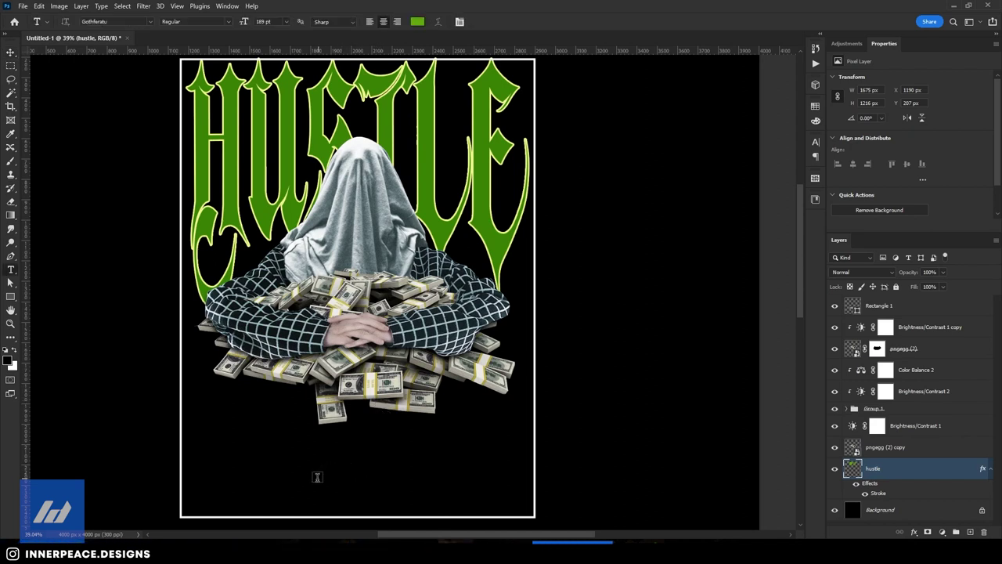
{"action": "left_click", "coordinate": [897, 310]}
{"action": "left_click", "coordinate": [328, 475]}
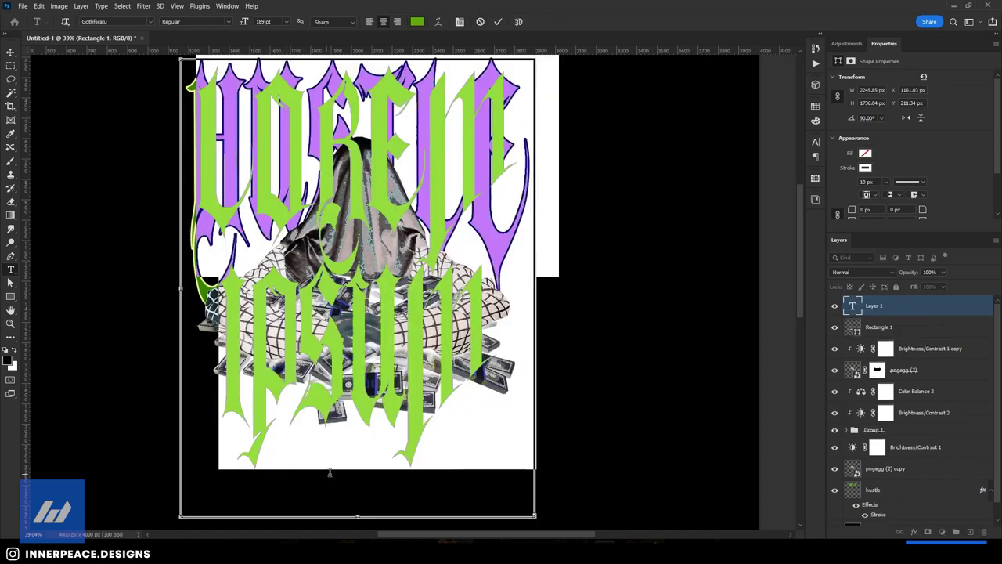
{"action": "type", "text": "wealthy"}
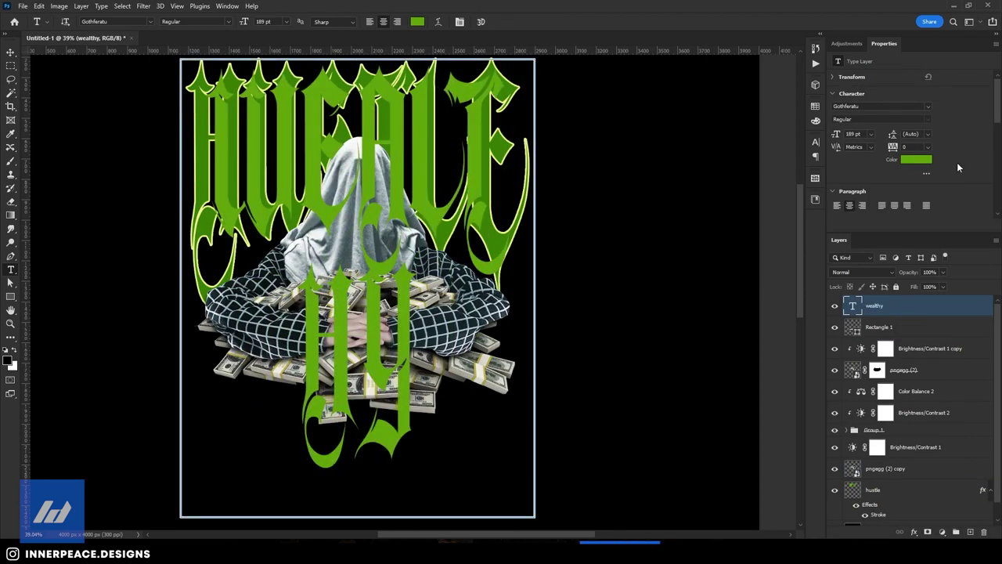
{"action": "left_click_drag", "start_coordinate": [835, 135], "coordinate": [807, 134]}
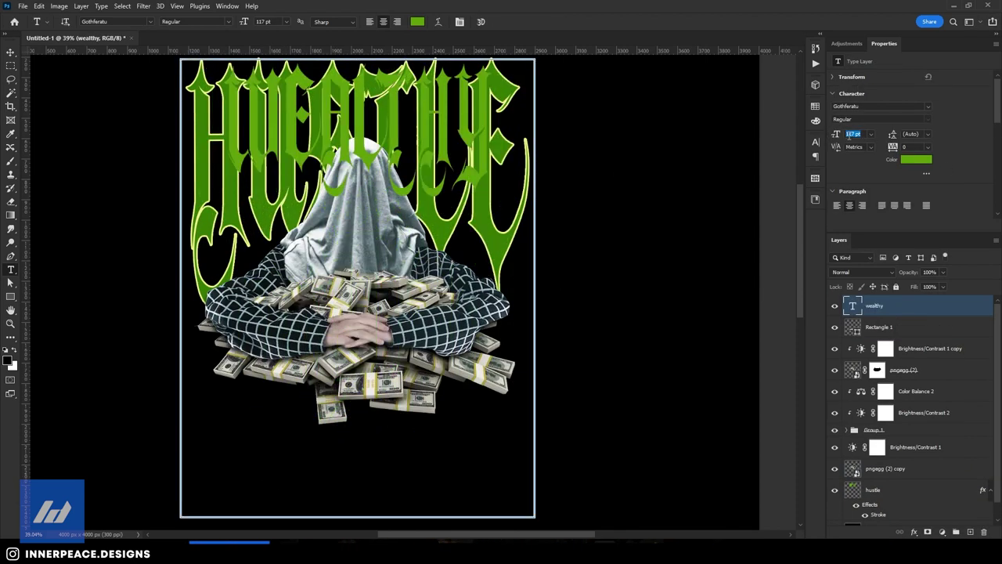
{"action": "left_click", "coordinate": [928, 105]}
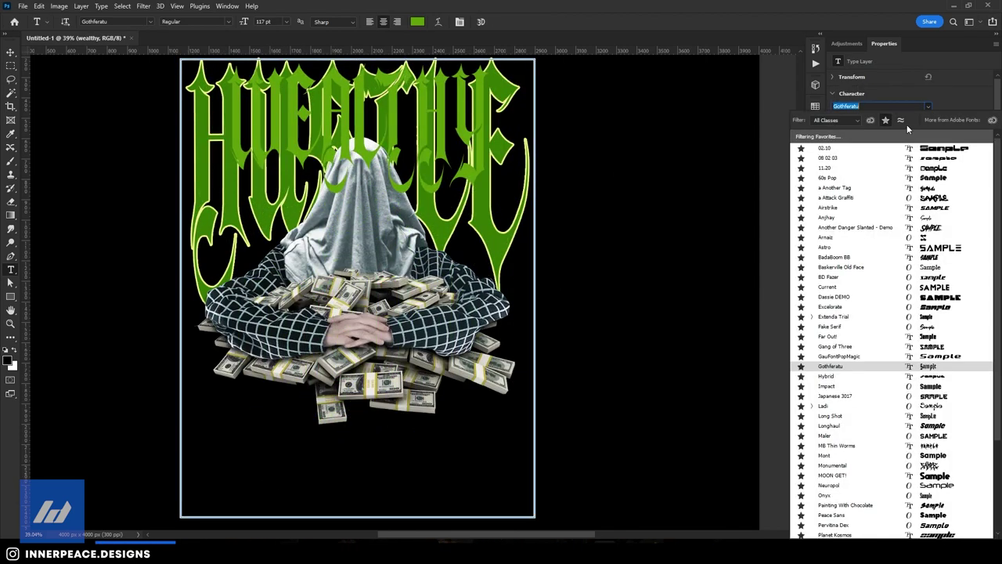
{"action": "left_click", "coordinate": [857, 197]}
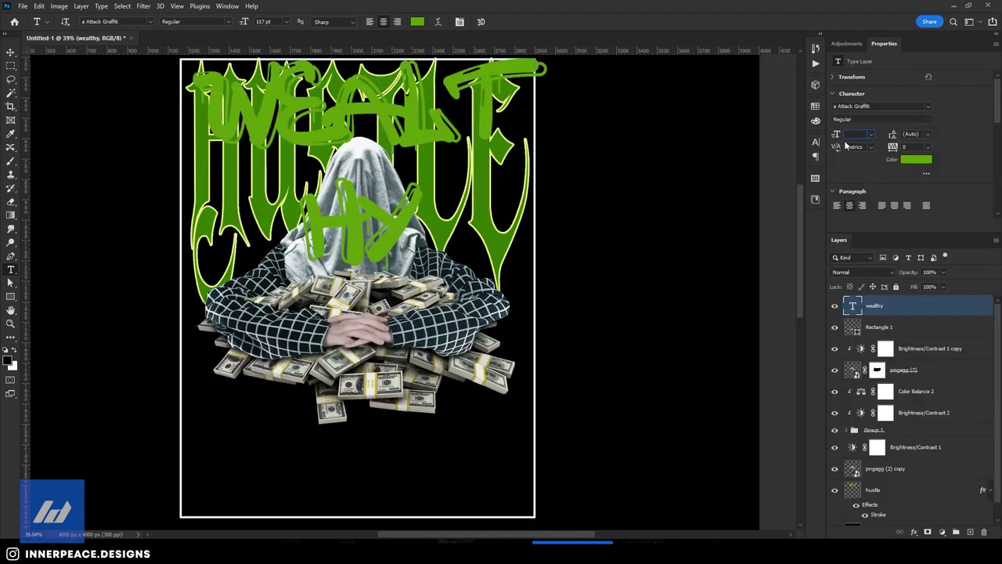
{"action": "type", "text": "30"}
{"action": "key", "text": "Return"}
- Move WEALTHY centred below the money pile and shrink it to 20 pt
{"action": "key", "text": "v"}
{"action": "mouse_move", "coordinate": [359, 74]}
{"action": "left_mouse_down"}
{"action": "mouse_move", "coordinate": [362, 437]}
{"action": "mouse_move", "coordinate": [395, 435]}
{"action": "left_mouse_up"}
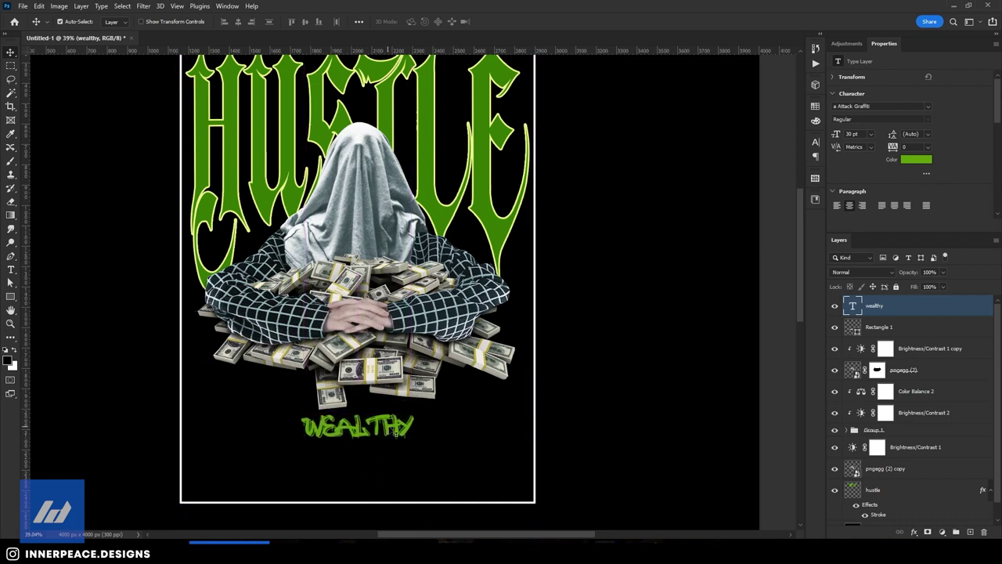
{"action": "type", "text": "0"}
{"action": "key", "text": "Return"}
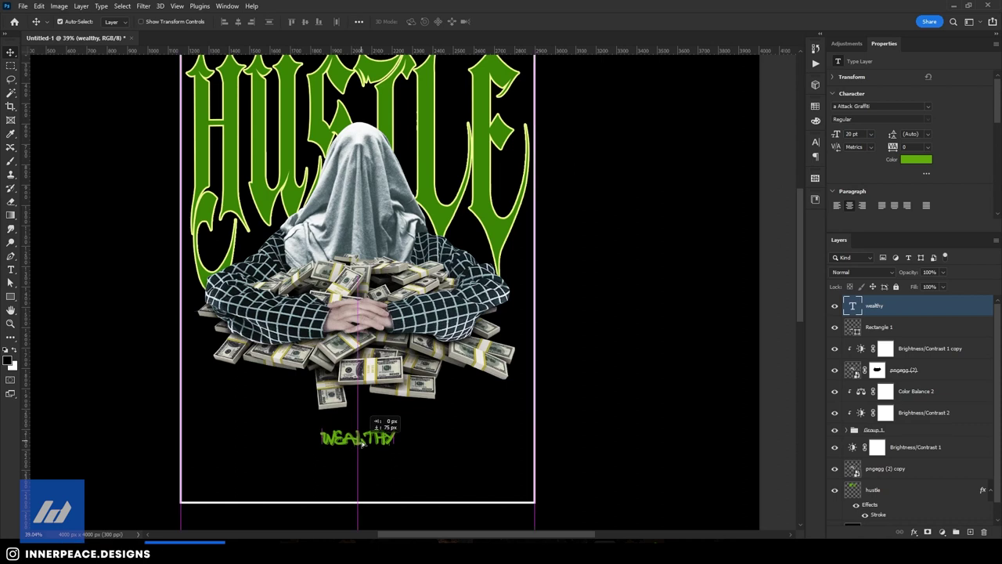
{"action": "left_click_drag", "start_coordinate": [360, 427], "coordinate": [360, 437]}
- Recolour the WEALTHY text to bright blue #27adf3 in the colour picker
{"action": "left_click", "coordinate": [916, 159]}
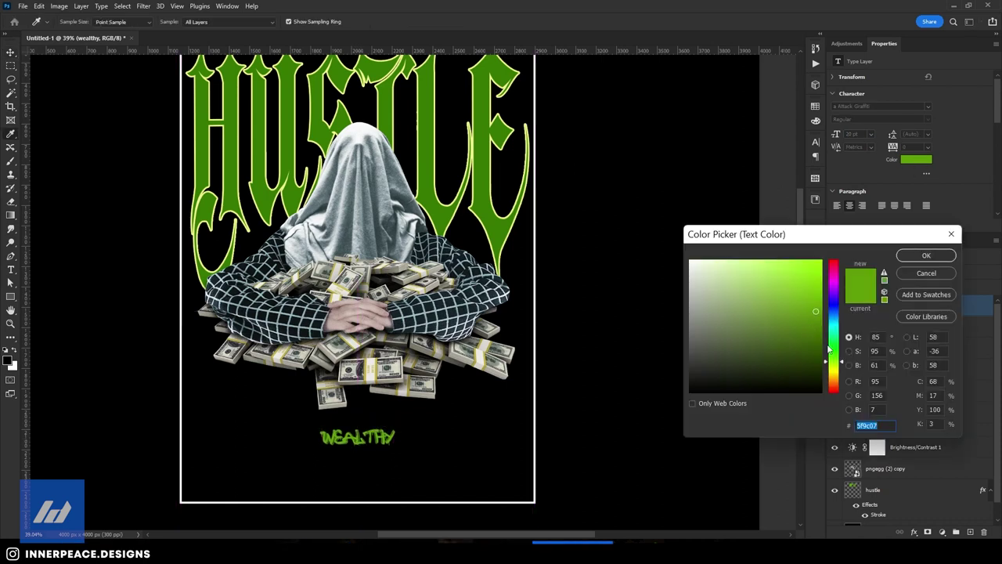
{"action": "left_click_drag", "start_coordinate": [831, 350], "coordinate": [831, 370]}
{"action": "left_click", "coordinate": [812, 305]}
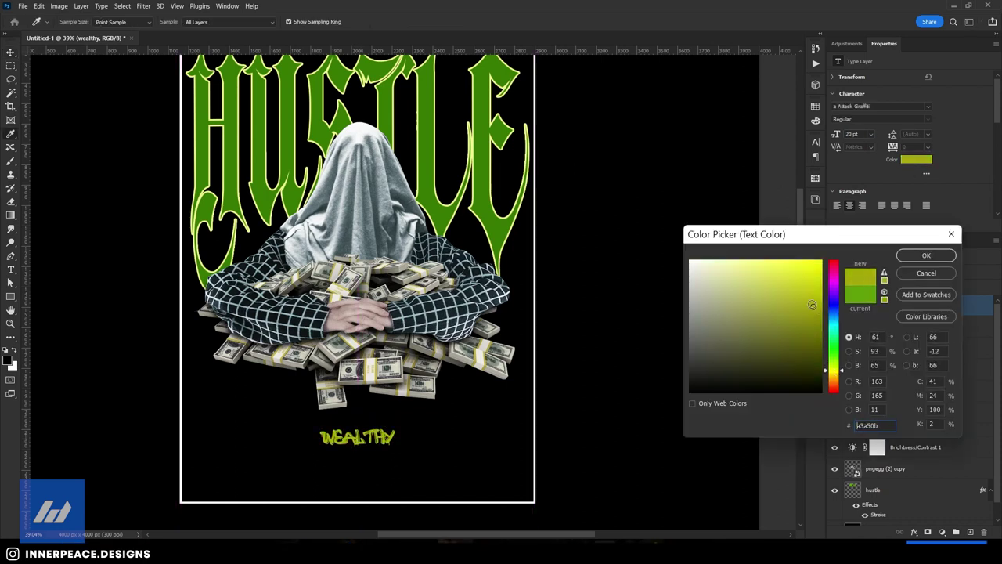
{"action": "mouse_move", "coordinate": [801, 308]}
{"action": "left_mouse_down"}
{"action": "mouse_move", "coordinate": [817, 344]}
{"action": "mouse_move", "coordinate": [822, 321]}
{"action": "left_mouse_up"}
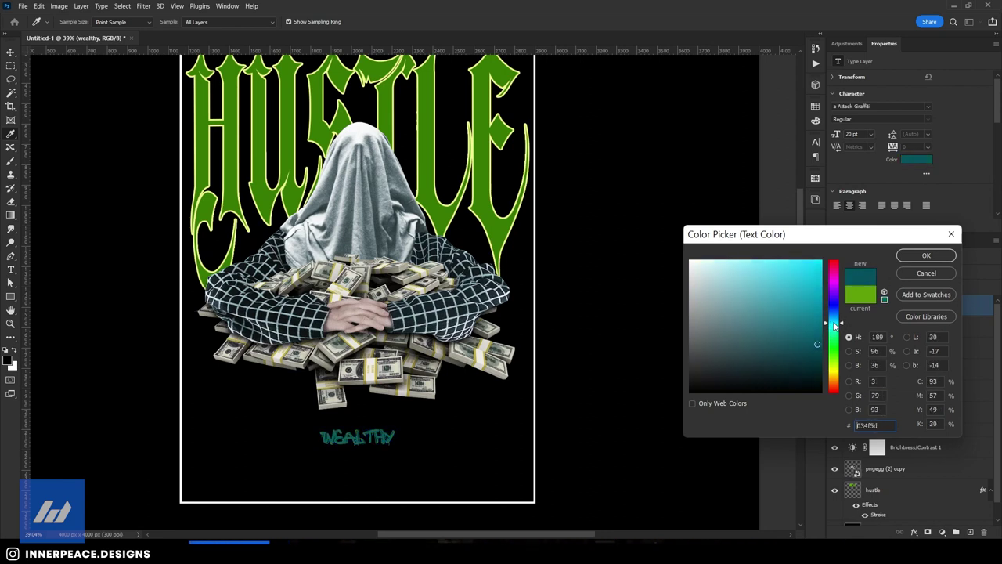
{"action": "left_click_drag", "start_coordinate": [754, 276], "coordinate": [800, 266]}
{"action": "left_click_drag", "start_coordinate": [835, 321], "coordinate": [837, 319]}
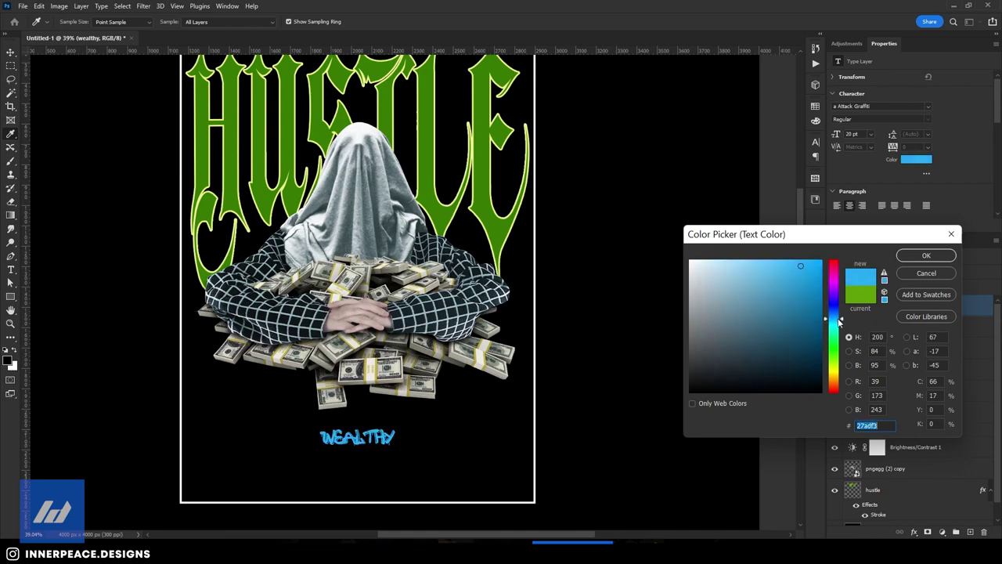
{"action": "left_click", "coordinate": [926, 255]}
{"action": "scroll", "coordinate": [378, 418], "scroll_direction": "up", "scroll_amount": 2}
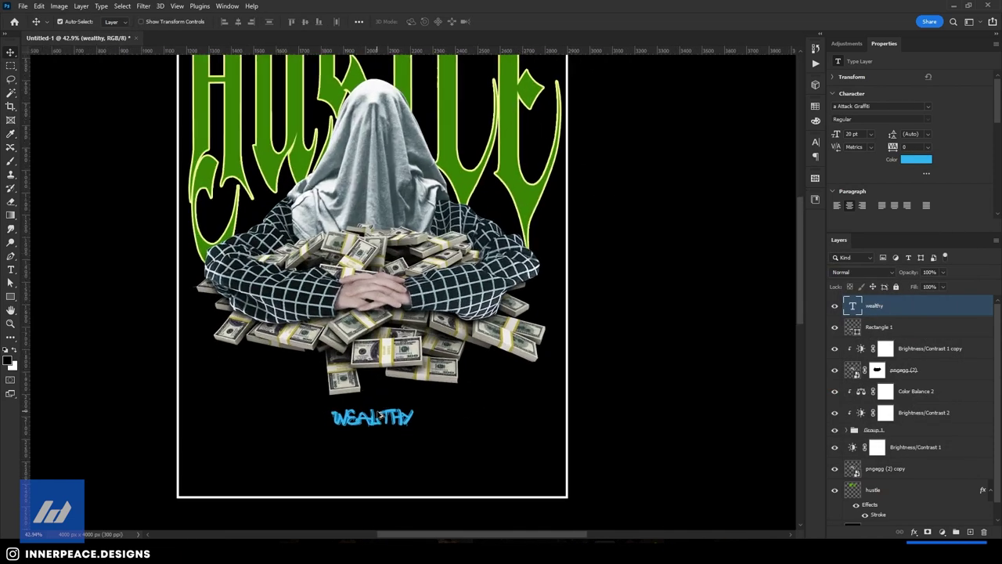
{"action": "key", "text": "alt+Tab"}
- Navigate to Innerpeace Designs > Assets > Icon > 03 pack > 1-PNG图片格式
{"action": "left_click", "coordinate": [499, 275]}
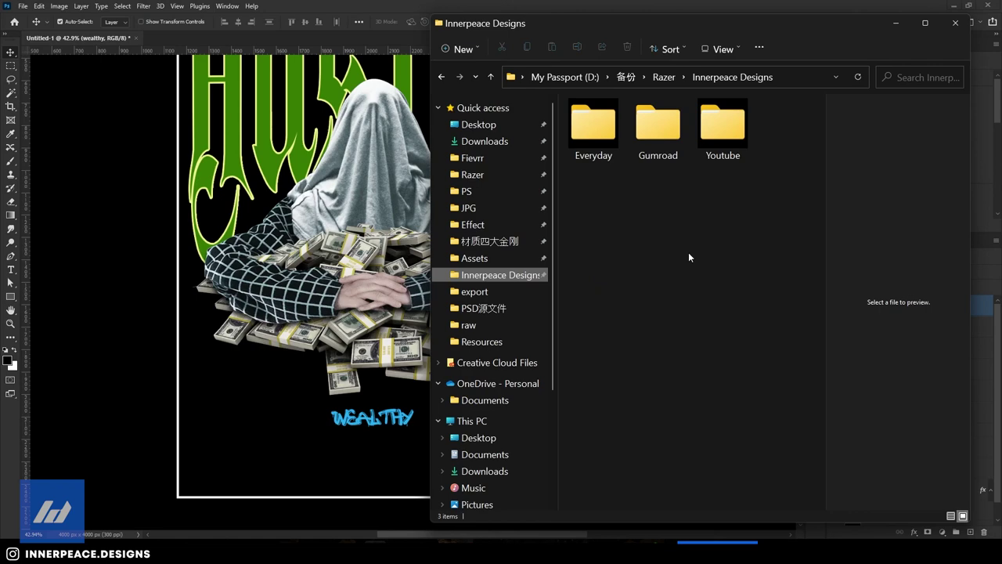
{"action": "left_click", "coordinate": [505, 264]}
{"action": "double_click", "coordinate": [644, 186]}
{"action": "key", "text": "alt+Left"}
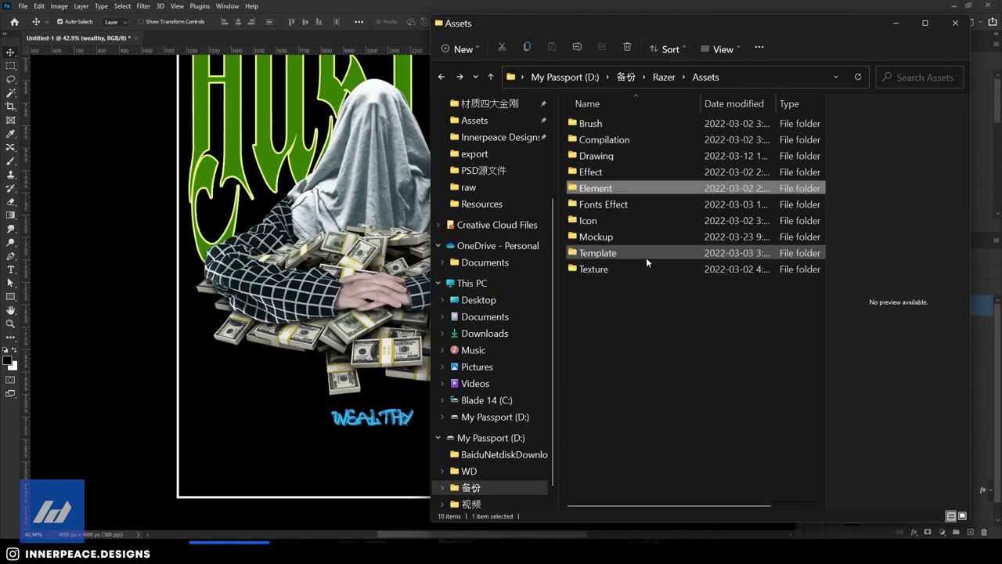
{"action": "double_click", "coordinate": [619, 220]}
{"action": "double_click", "coordinate": [643, 124]}
{"action": "double_click", "coordinate": [634, 138]}
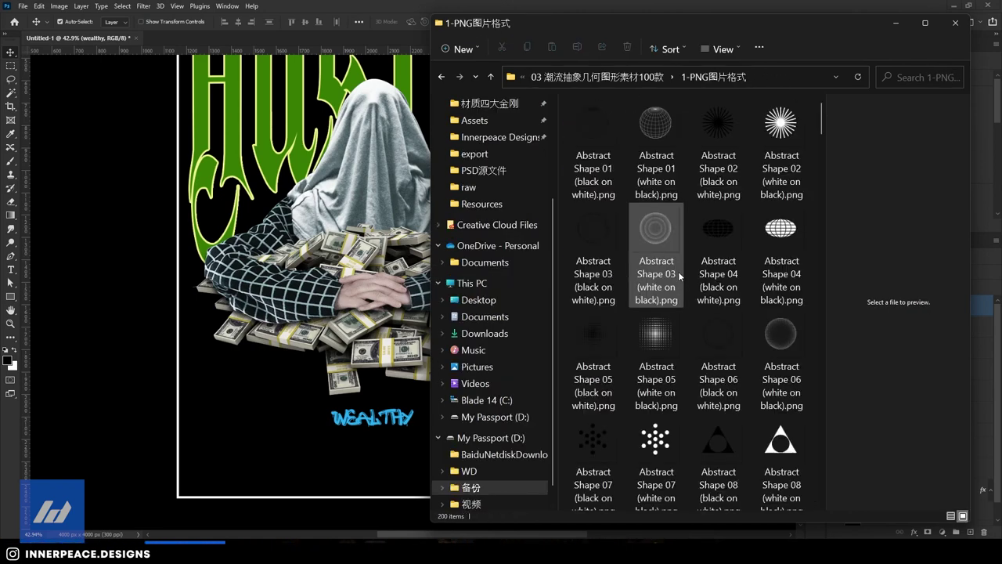
- Scroll through the abstract shape PNGs and preview one of them
{"action": "scroll", "coordinate": [693, 346], "scroll_direction": "down", "scroll_amount": 10}
{"action": "scroll", "coordinate": [693, 336], "scroll_direction": "down", "scroll_amount": 3}
{"action": "scroll", "coordinate": [694, 328], "scroll_direction": "down", "scroll_amount": 6}
{"action": "left_click", "coordinate": [681, 255]}
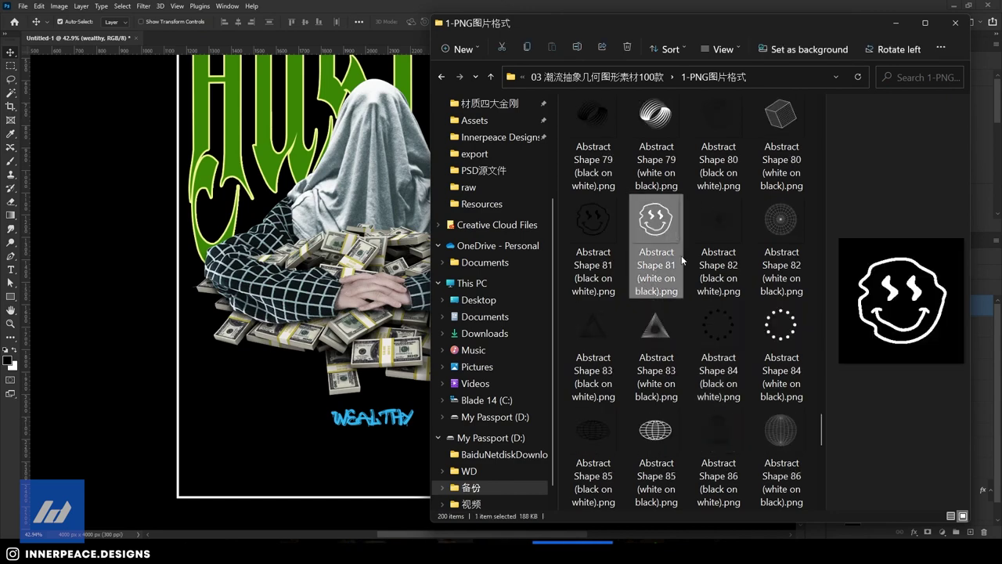
{"action": "scroll", "coordinate": [704, 360], "scroll_direction": "down", "scroll_amount": 4}
{"action": "scroll", "coordinate": [684, 406], "scroll_direction": "up", "scroll_amount": 6}
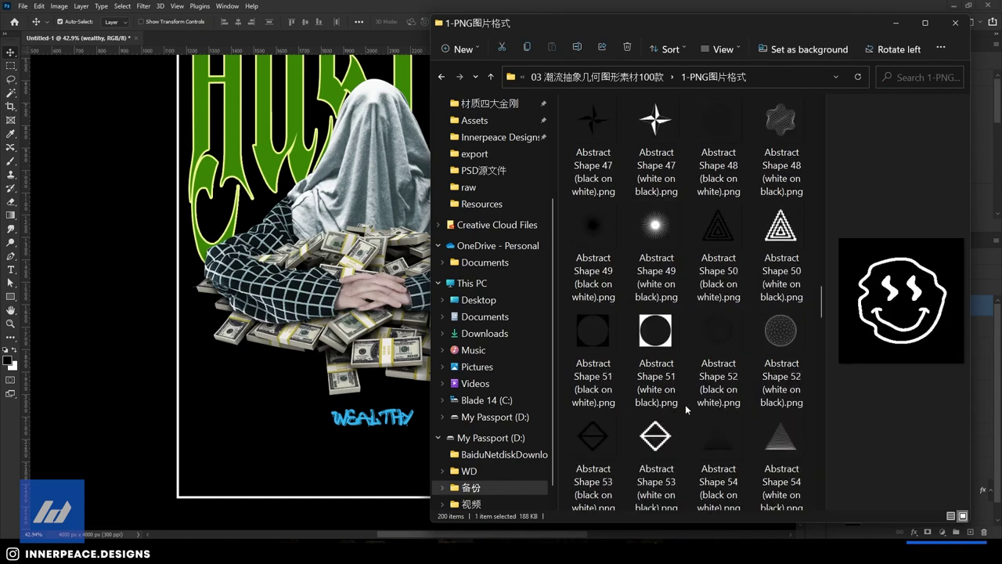
- Place Abstract Shape 47 and scale it to a tiny star left of WEALTHY
{"action": "left_click_drag", "start_coordinate": [656, 149], "coordinate": [527, 362]}
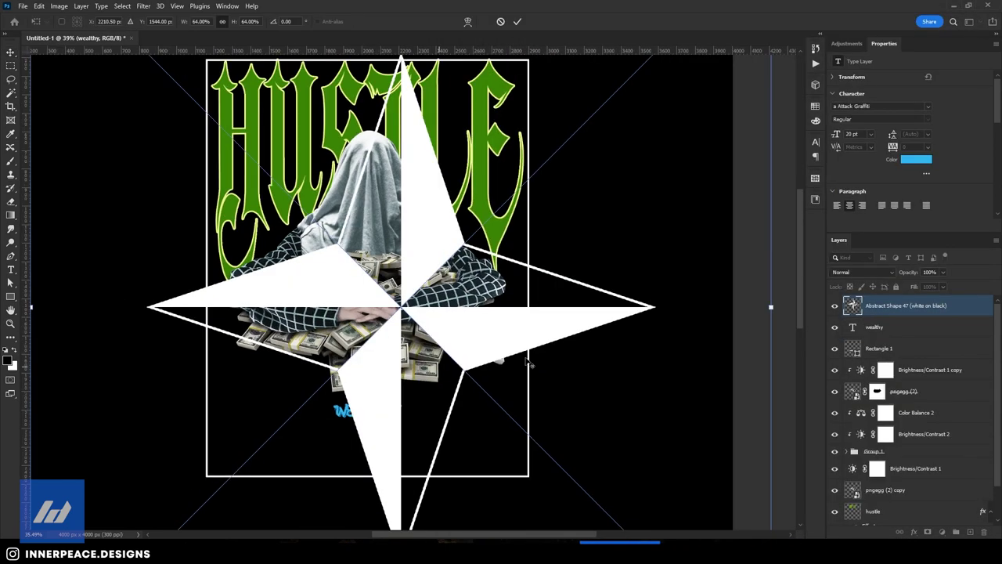
{"action": "mouse_move", "coordinate": [656, 530]}
{"action": "left_mouse_down"}
{"action": "mouse_move", "coordinate": [450, 443]}
{"action": "mouse_move", "coordinate": [319, 413]}
{"action": "left_mouse_up"}
{"action": "scroll", "coordinate": [321, 423], "scroll_direction": "up", "scroll_amount": 1}
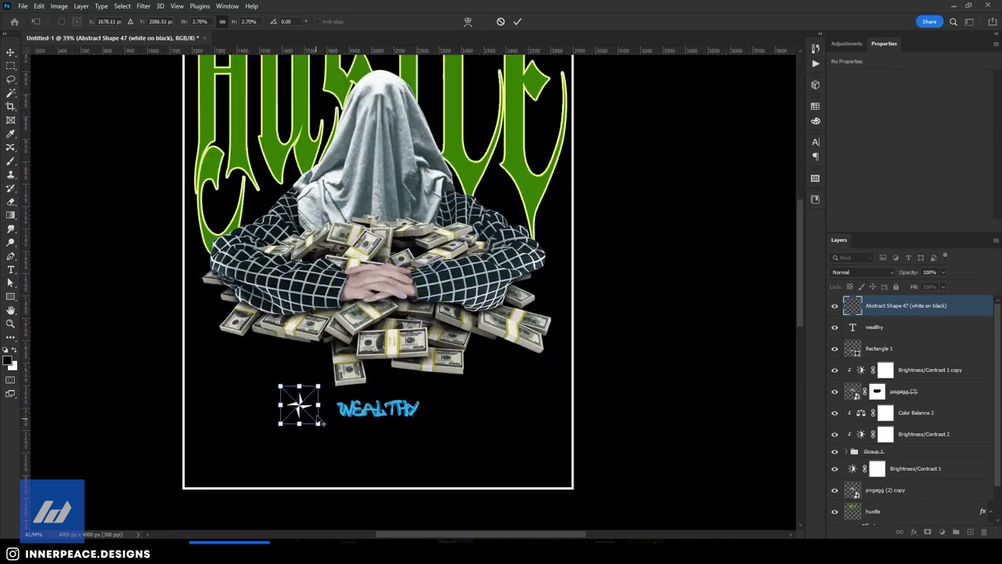
{"action": "scroll", "coordinate": [319, 421], "scroll_direction": "up", "scroll_amount": 3}
{"action": "left_click_drag", "start_coordinate": [319, 359], "coordinate": [332, 385]}
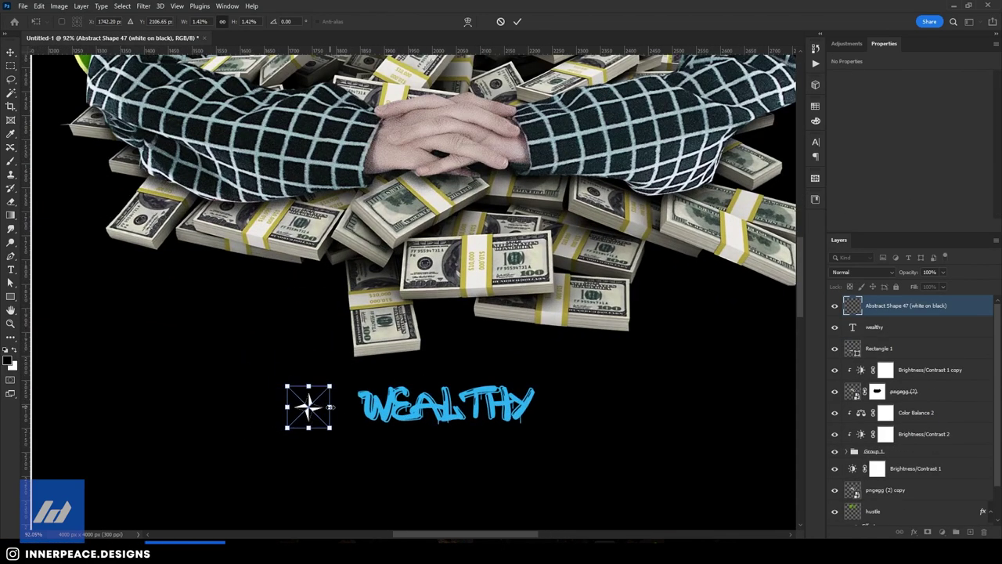
{"action": "key", "text": "Return"}
{"action": "scroll", "coordinate": [287, 423], "scroll_direction": "down", "scroll_amount": 2}
{"action": "scroll", "coordinate": [285, 409], "scroll_direction": "up", "scroll_amount": 2}
- Alt-drag a copy of the star to the right of WEALTHY
{"action": "left_click_drag", "start_coordinate": [285, 409], "coordinate": [538, 409]}
{"action": "left_click", "coordinate": [455, 429], "text": "shift"}
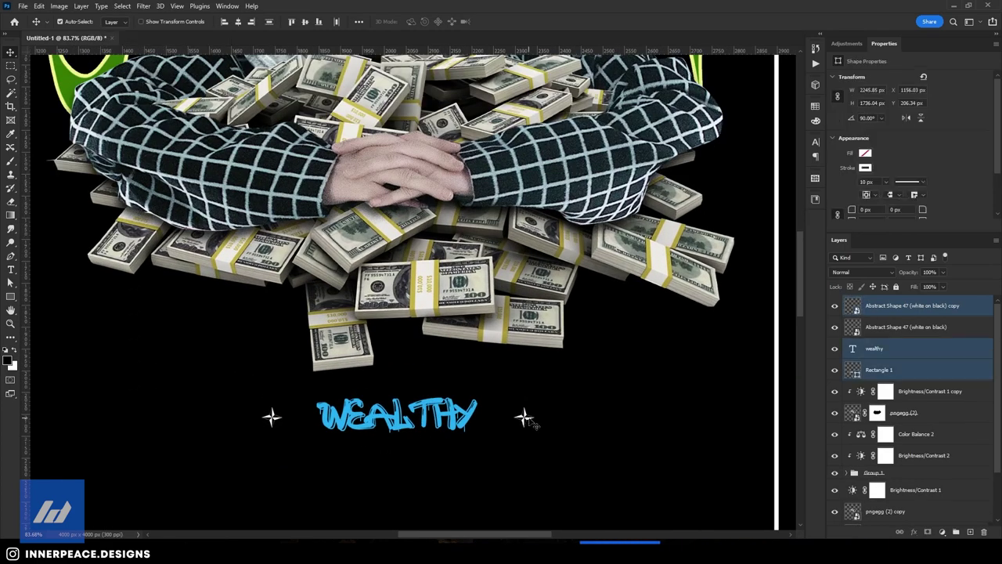
{"action": "left_click", "coordinate": [524, 419]}
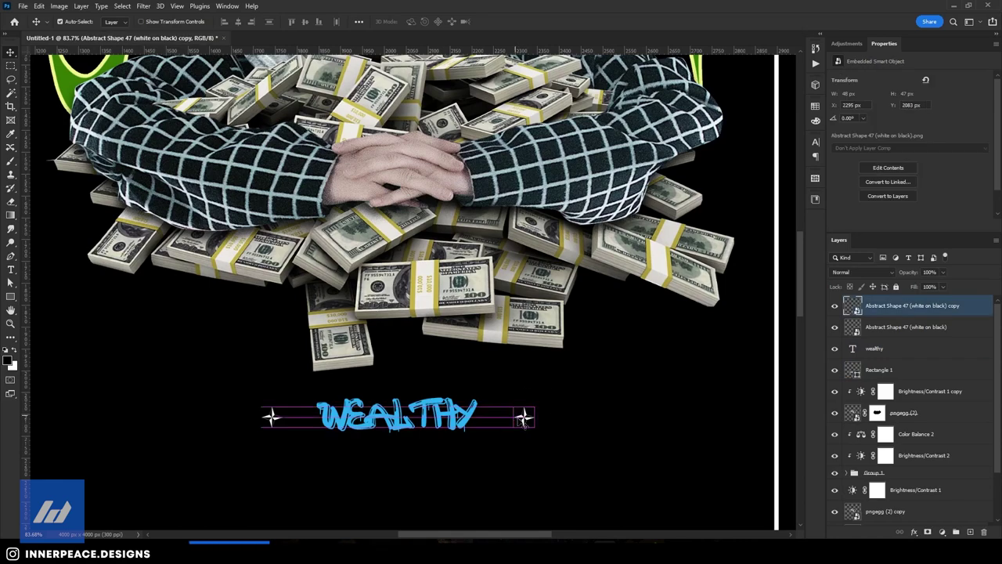
- Hide the white border Rectangle 1 layer
{"action": "scroll", "coordinate": [523, 420], "scroll_direction": "down", "scroll_amount": 5}
{"action": "scroll", "coordinate": [415, 458], "scroll_direction": "up", "scroll_amount": 2}
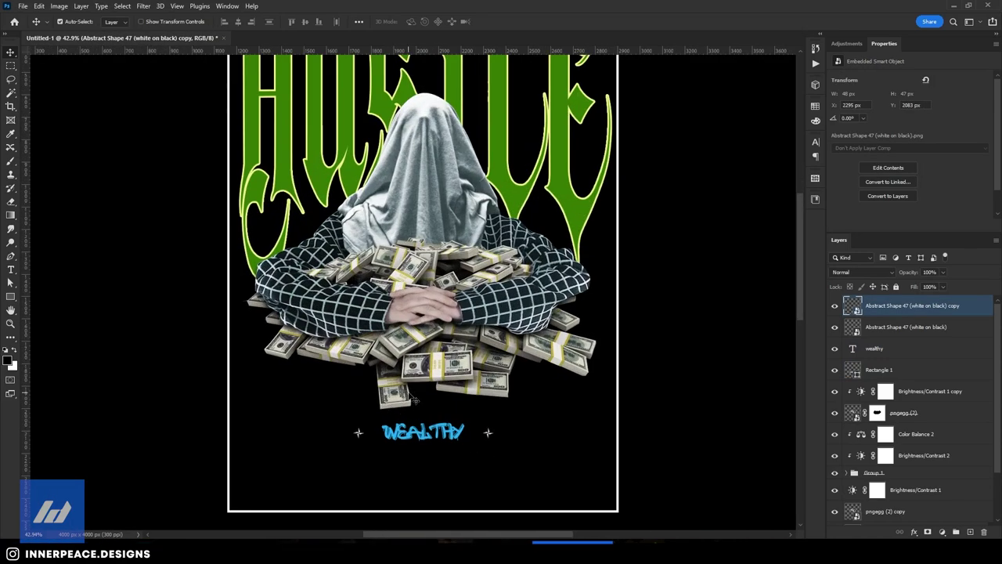
{"action": "scroll", "coordinate": [435, 399], "scroll_direction": "down", "scroll_amount": 2}
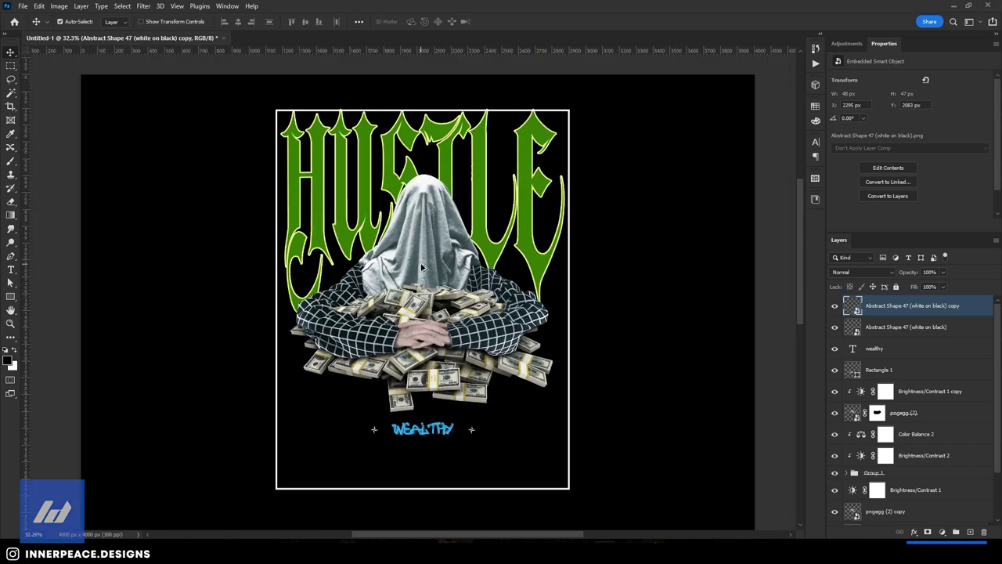
{"action": "left_click", "coordinate": [834, 370]}
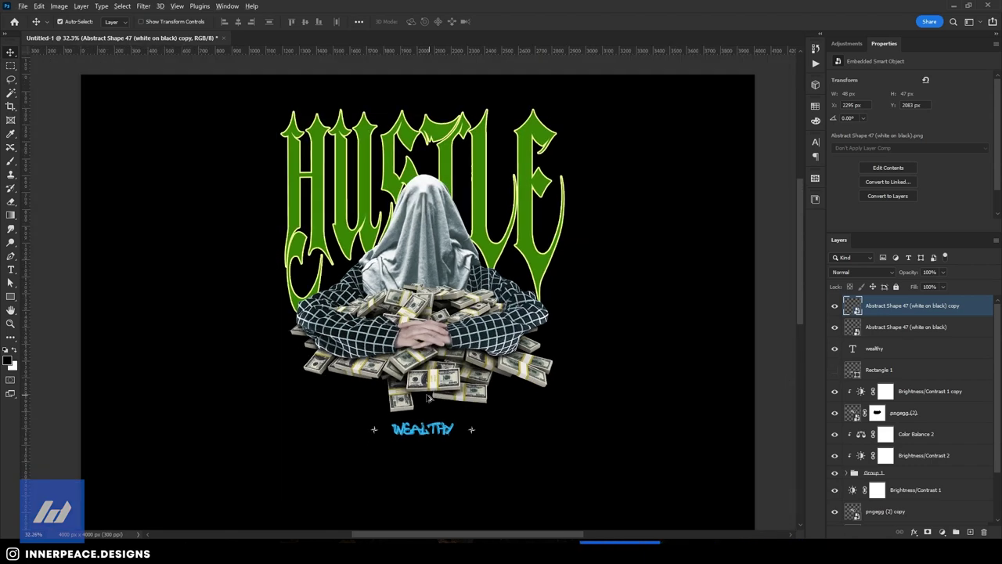
{"action": "scroll", "coordinate": [427, 415], "scroll_direction": "up", "scroll_amount": 2}
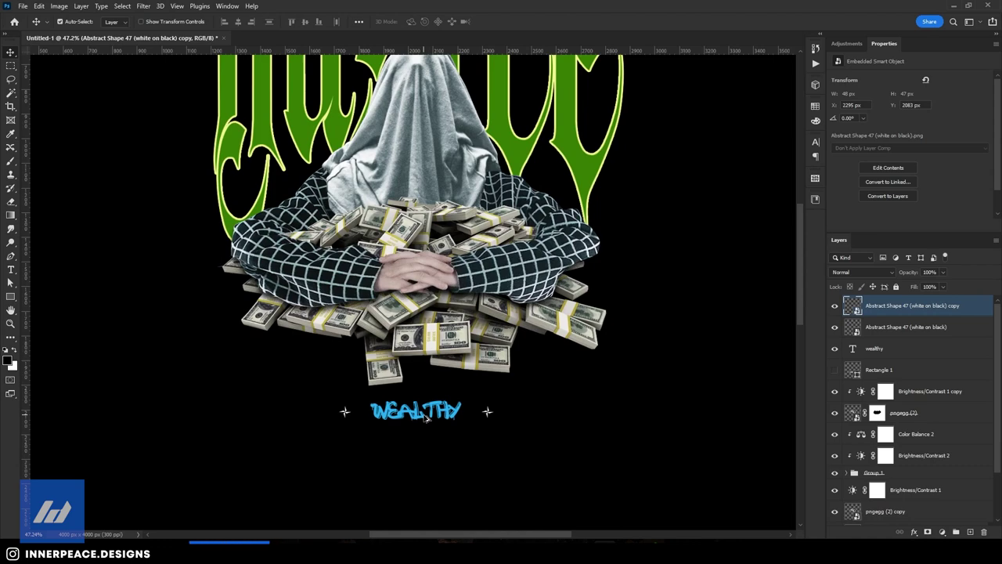
{"action": "scroll", "coordinate": [427, 417], "scroll_direction": "down", "scroll_amount": 1}
- Recolour the wealthy layer's text to dark green #1b5203
{"action": "left_click", "coordinate": [961, 349]}
{"action": "left_click", "coordinate": [912, 161]}
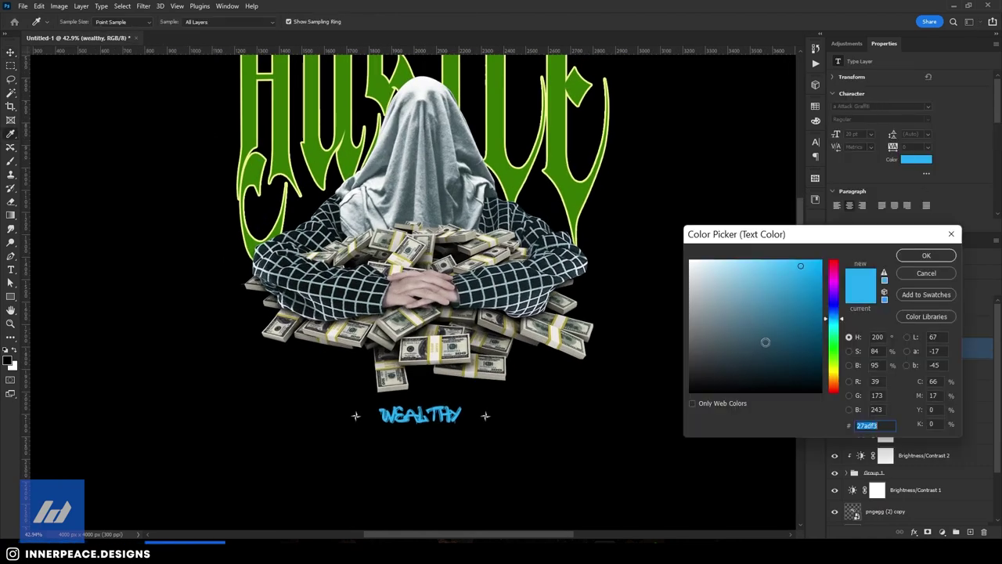
{"action": "left_click_drag", "start_coordinate": [752, 267], "coordinate": [731, 267]}
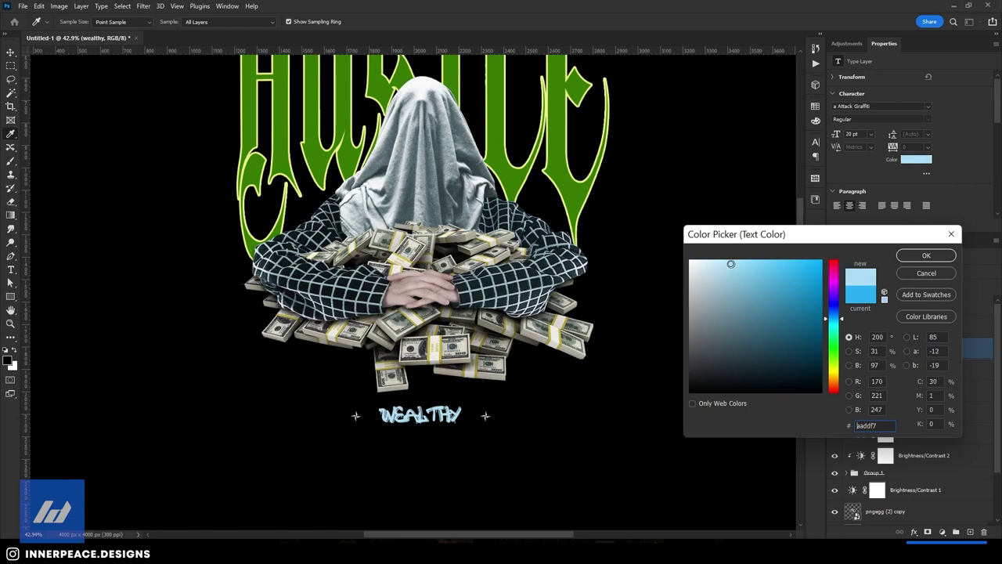
{"action": "left_click_drag", "start_coordinate": [838, 320], "coordinate": [839, 325]}
{"action": "left_click", "coordinate": [750, 264]}
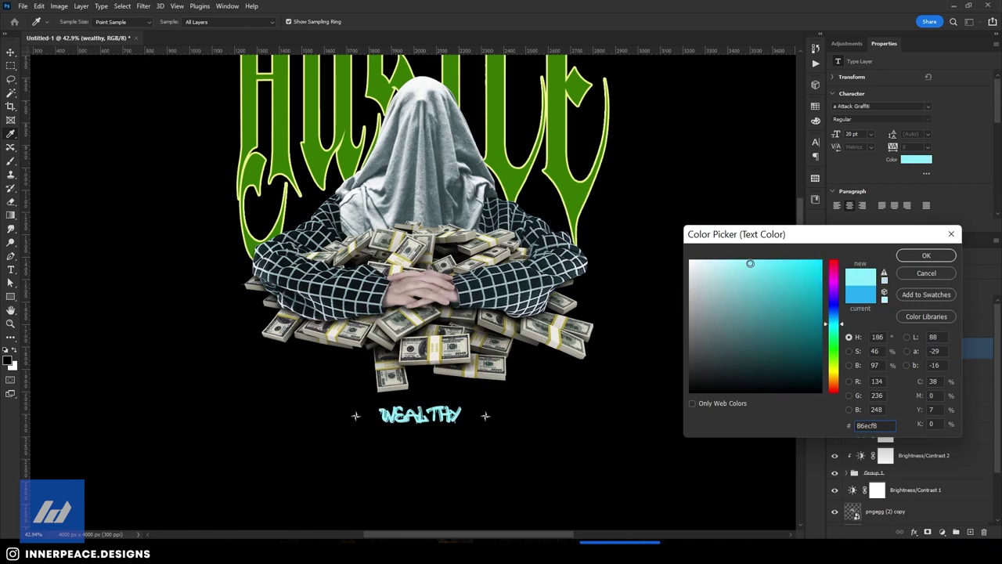
{"action": "left_click_drag", "start_coordinate": [735, 263], "coordinate": [727, 261]}
{"action": "left_click_drag", "start_coordinate": [836, 324], "coordinate": [838, 327]}
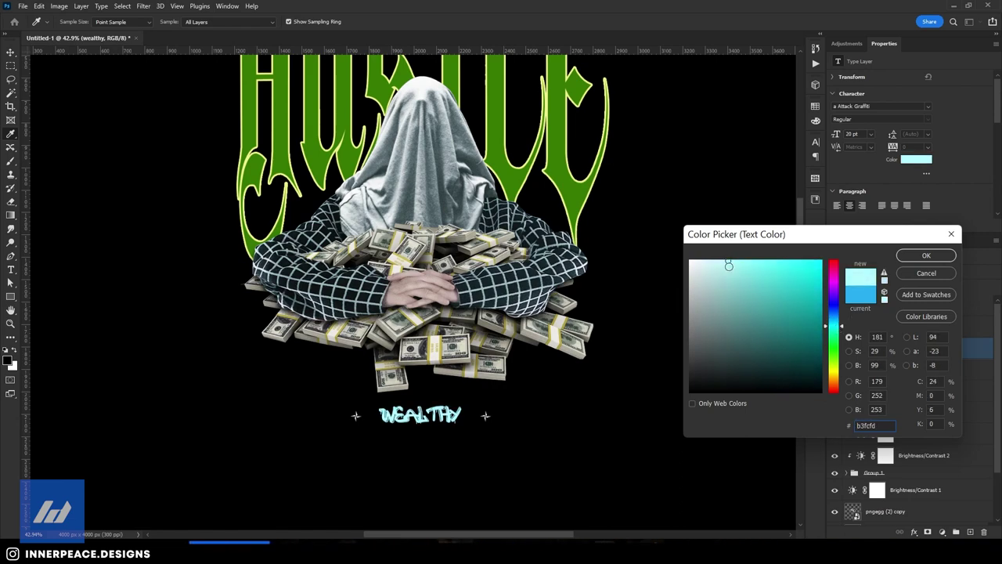
{"action": "mouse_move", "coordinate": [729, 265]}
{"action": "left_mouse_down"}
{"action": "mouse_move", "coordinate": [815, 316]}
{"action": "mouse_move", "coordinate": [802, 312]}
{"action": "left_mouse_up"}
{"action": "left_click_drag", "start_coordinate": [841, 354], "coordinate": [839, 357]}
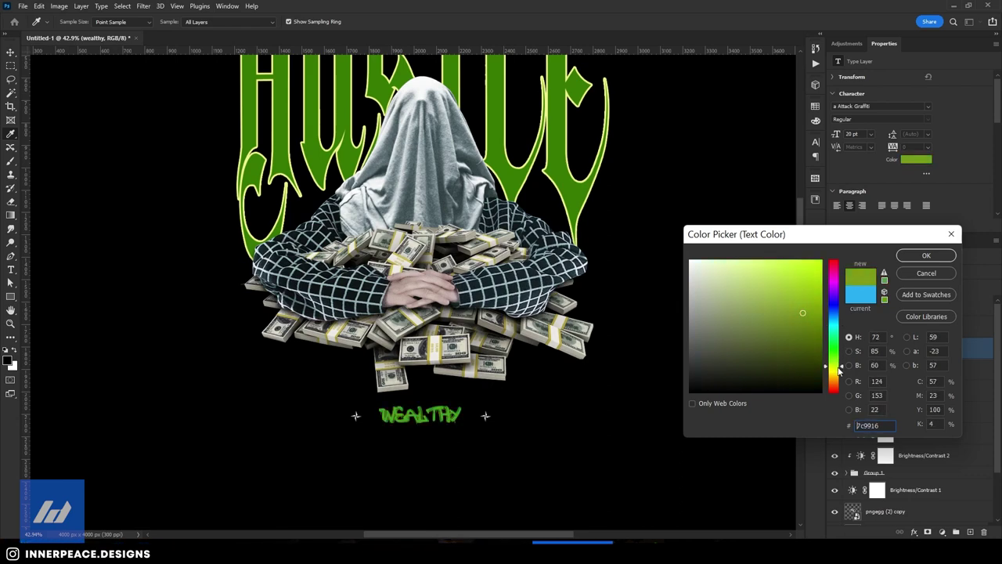
{"action": "left_click_drag", "start_coordinate": [803, 313], "coordinate": [817, 336]}
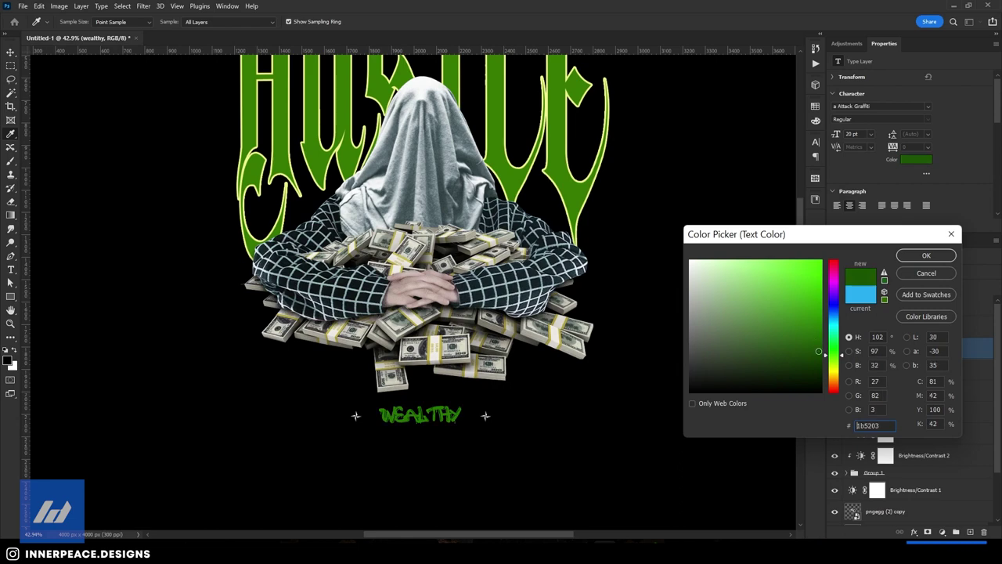
{"action": "key", "text": "Return"}
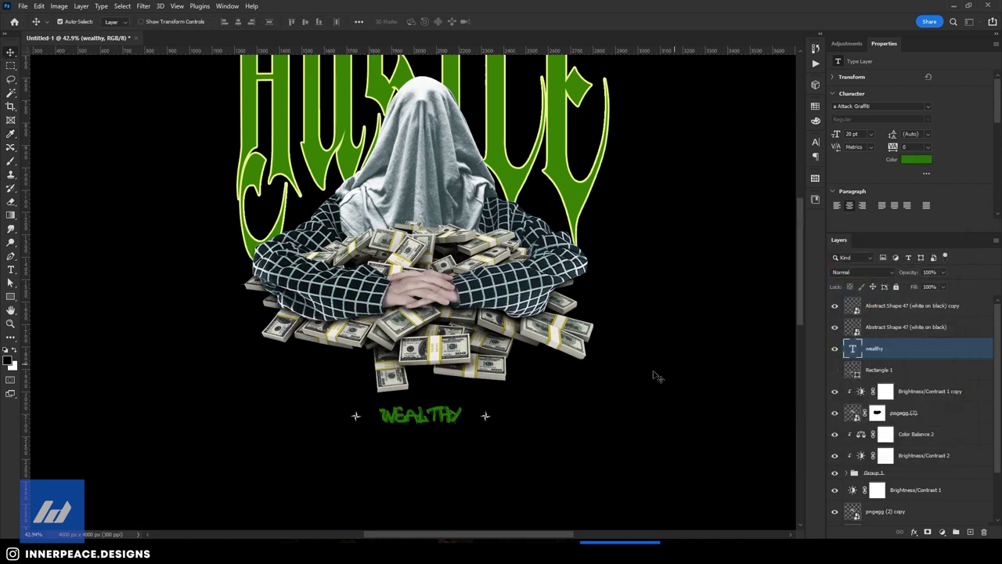
{"action": "scroll", "coordinate": [436, 456], "scroll_direction": "down", "scroll_amount": 3}
{"action": "scroll", "coordinate": [443, 448], "scroll_direction": "up", "scroll_amount": 3}
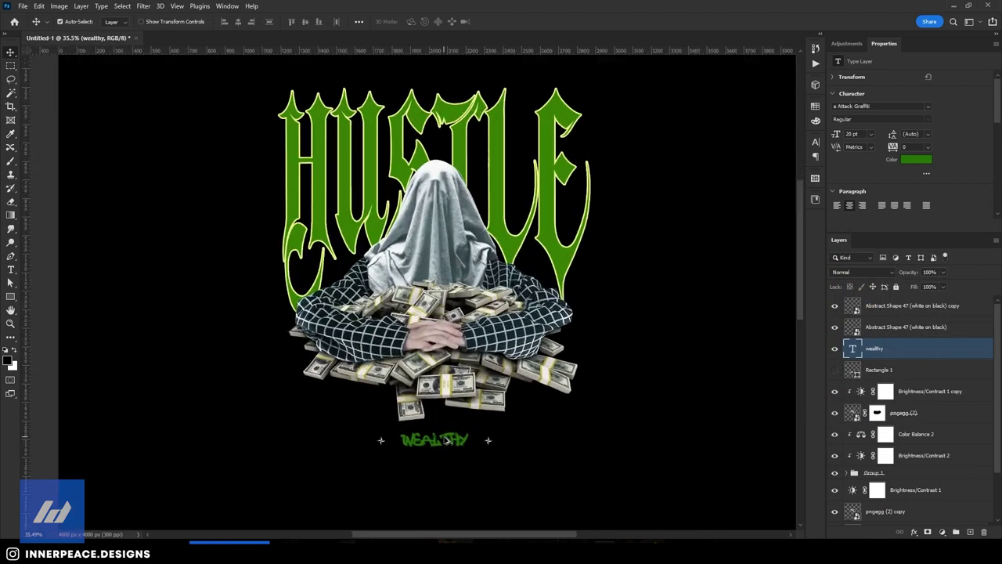
{"action": "scroll", "coordinate": [445, 445], "scroll_direction": "up", "scroll_amount": 1}
{"action": "scroll", "coordinate": [448, 444], "scroll_direction": "up", "scroll_amount": 1}
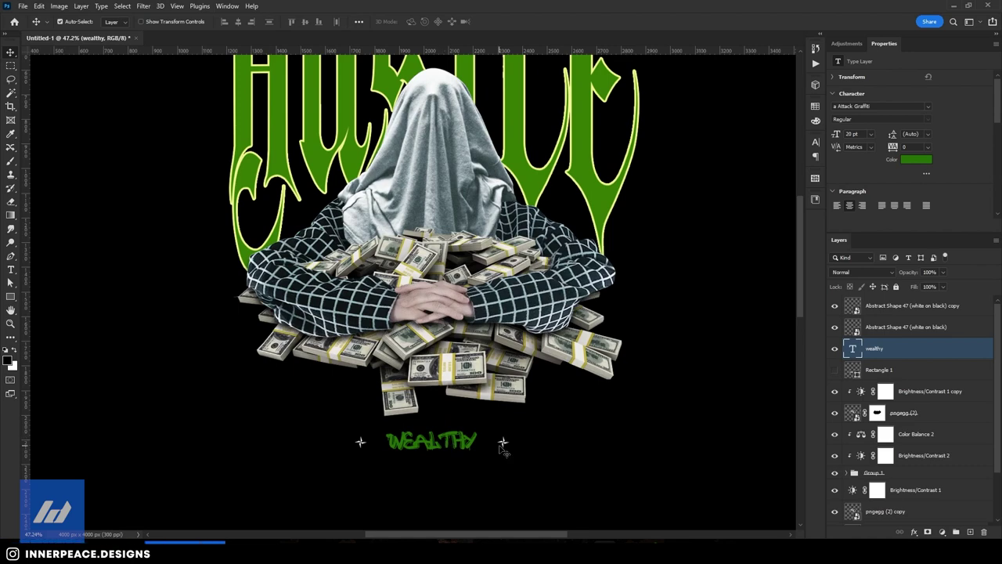
- Change the WEALTHY font to 'a Another Tag'
{"action": "left_click", "coordinate": [927, 105]}
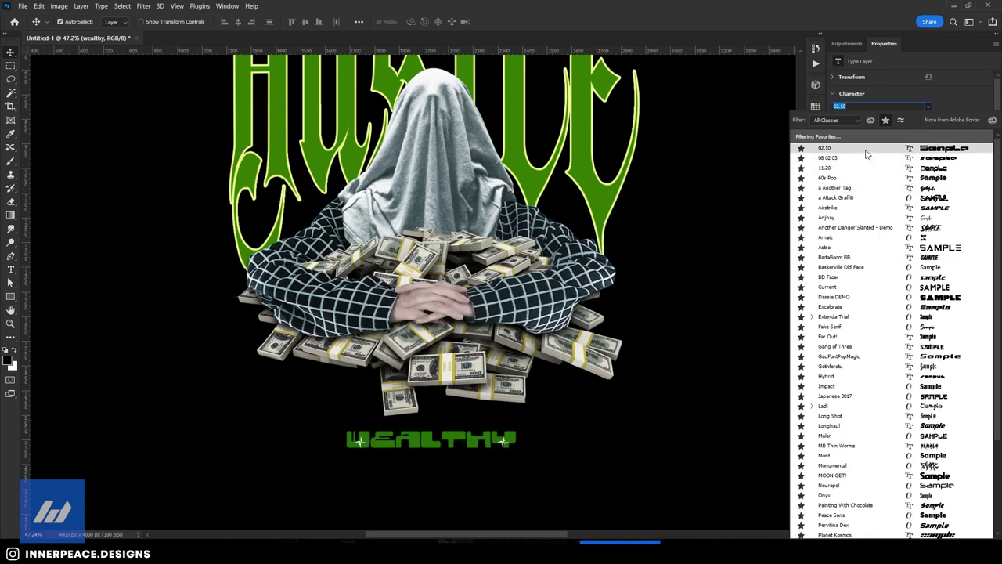
{"action": "left_click", "coordinate": [852, 188]}
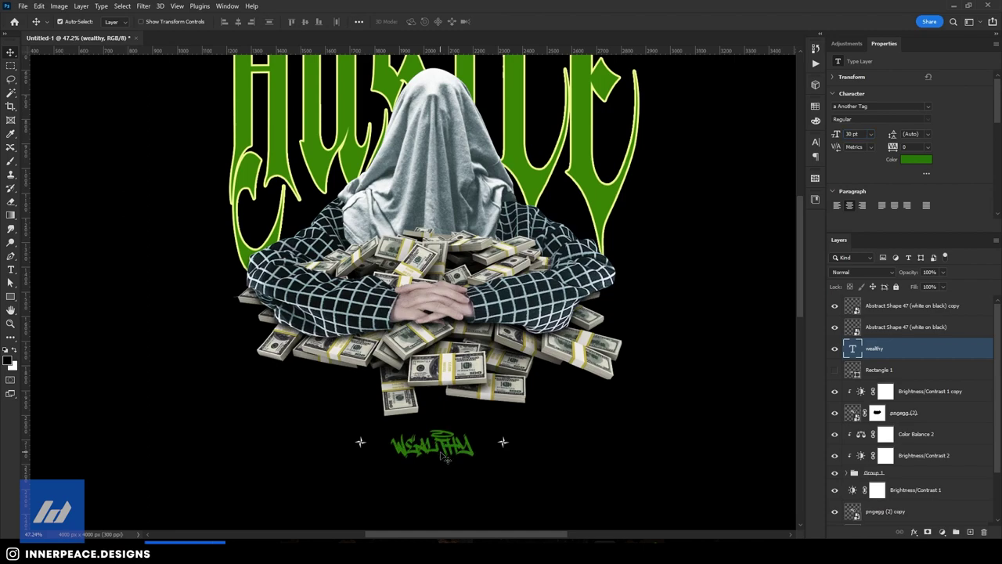
{"action": "scroll", "coordinate": [435, 452], "scroll_direction": "up", "scroll_amount": 2}
{"action": "scroll", "coordinate": [435, 453], "scroll_direction": "up", "scroll_amount": 2}
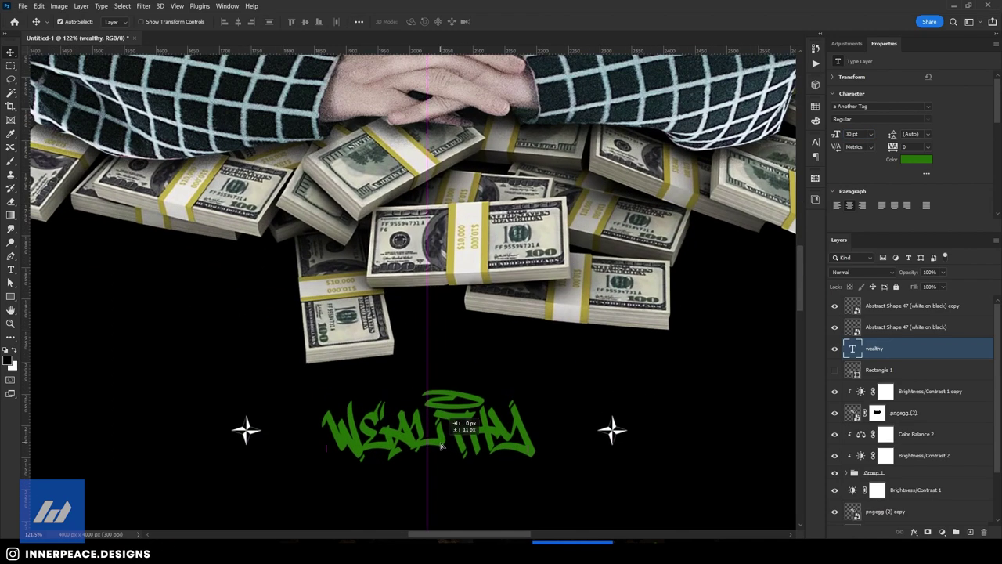
{"action": "scroll", "coordinate": [438, 446], "scroll_direction": "down", "scroll_amount": 4}
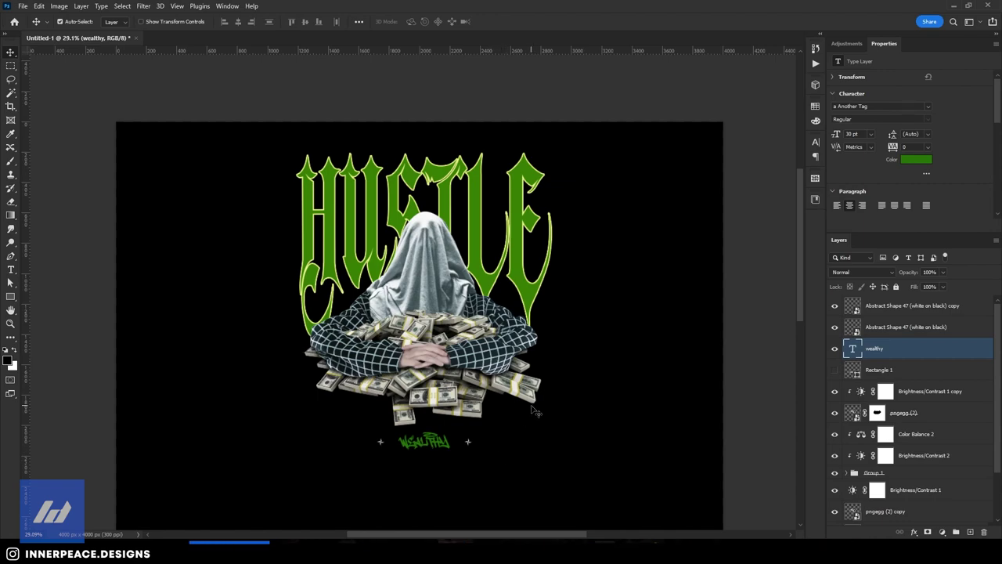
{"action": "scroll", "coordinate": [436, 448], "scroll_direction": "up", "scroll_amount": 2}
- Add a Stroke effect to WEALTHY and set its Fill Opacity to 0
{"action": "scroll", "coordinate": [436, 449], "scroll_direction": "up", "scroll_amount": 2}
{"action": "double_click", "coordinate": [954, 353]}
{"action": "left_click", "coordinate": [564, 310]}
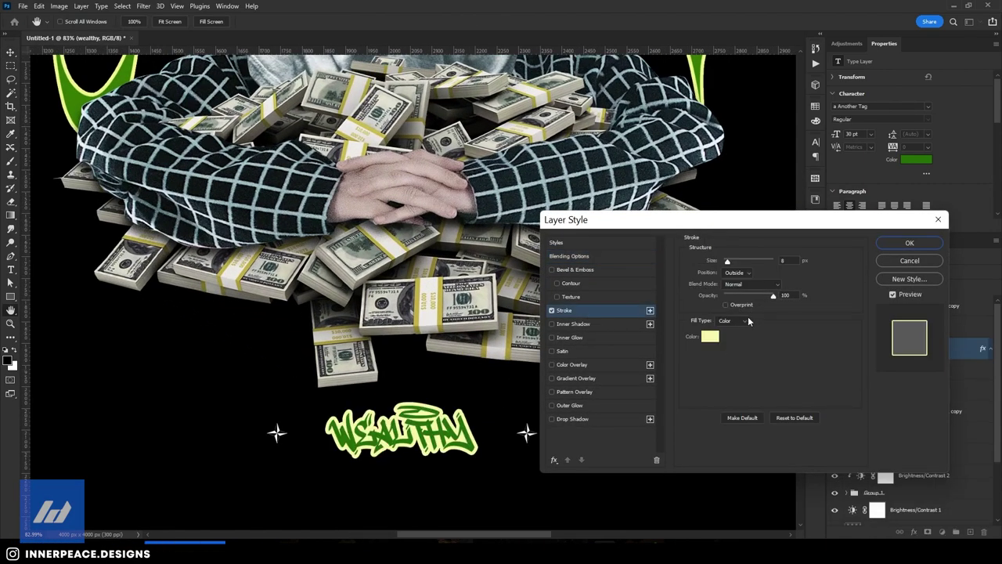
{"action": "left_click", "coordinate": [727, 263]}
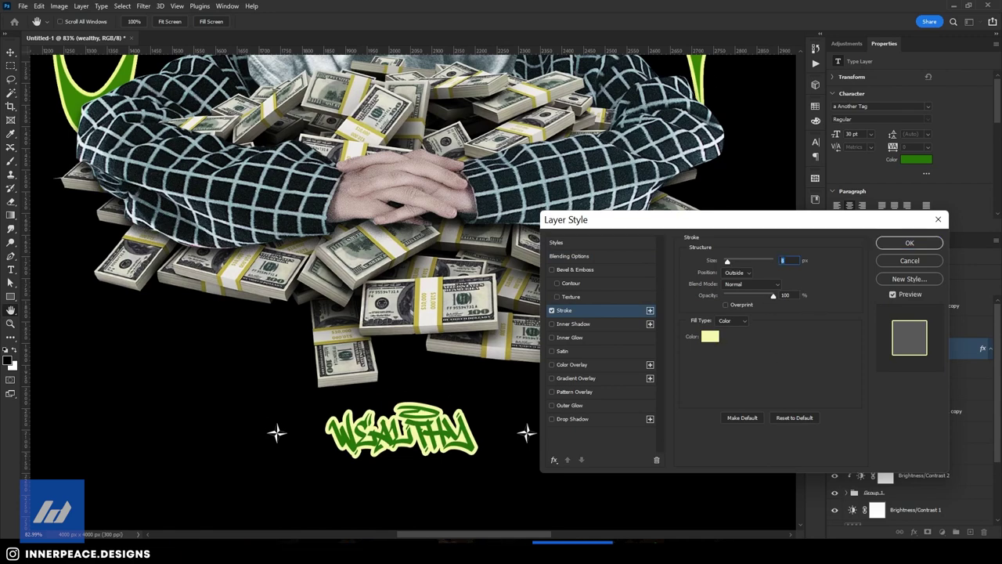
{"action": "type", "text": "3"}
{"action": "left_click", "coordinate": [569, 256]}
{"action": "left_click_drag", "start_coordinate": [781, 302], "coordinate": [732, 302]}
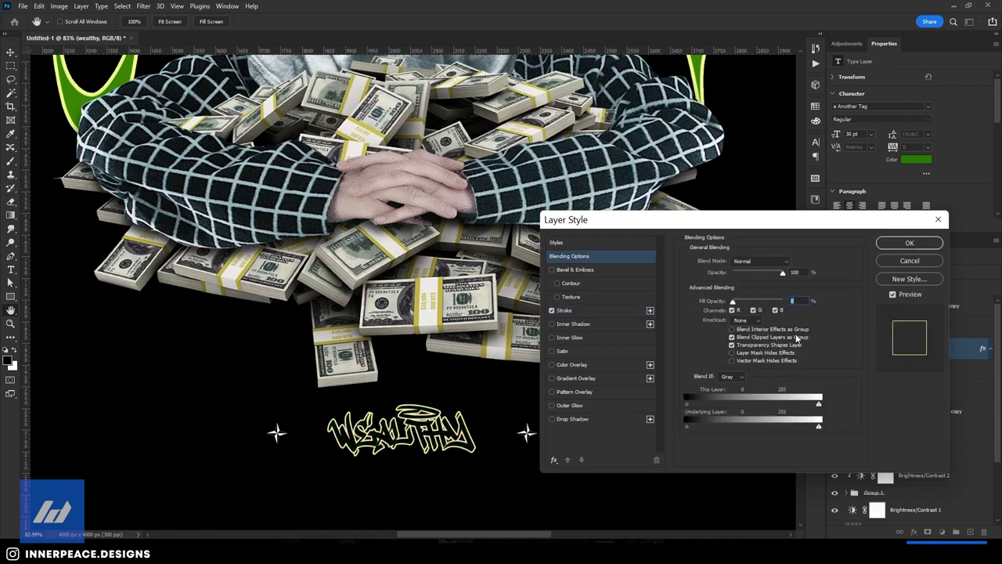
- Set the stroke position to Inside with dark green colour #417a0a
{"action": "left_click", "coordinate": [563, 310]}
{"action": "left_click", "coordinate": [737, 273]}
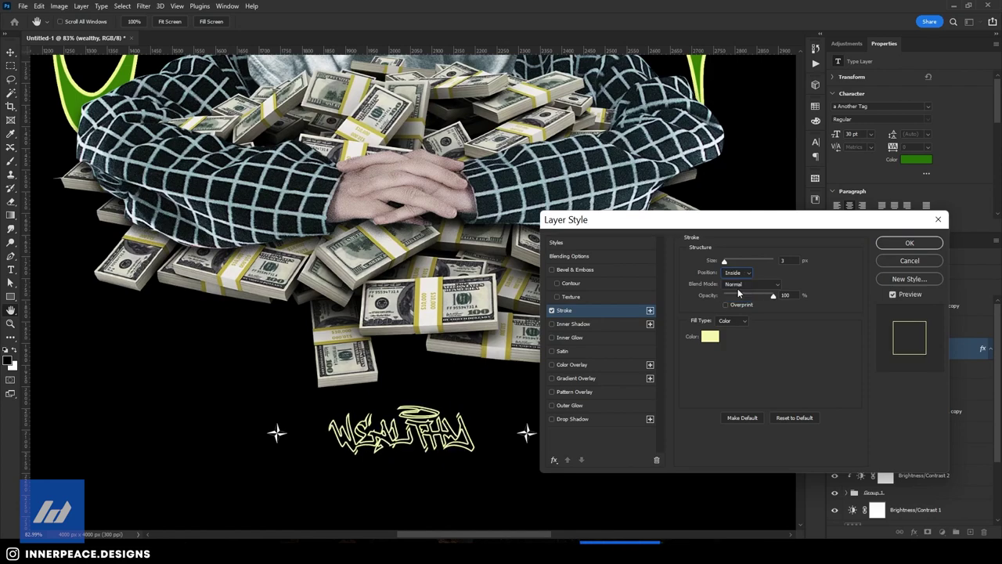
{"action": "left_click", "coordinate": [710, 337]}
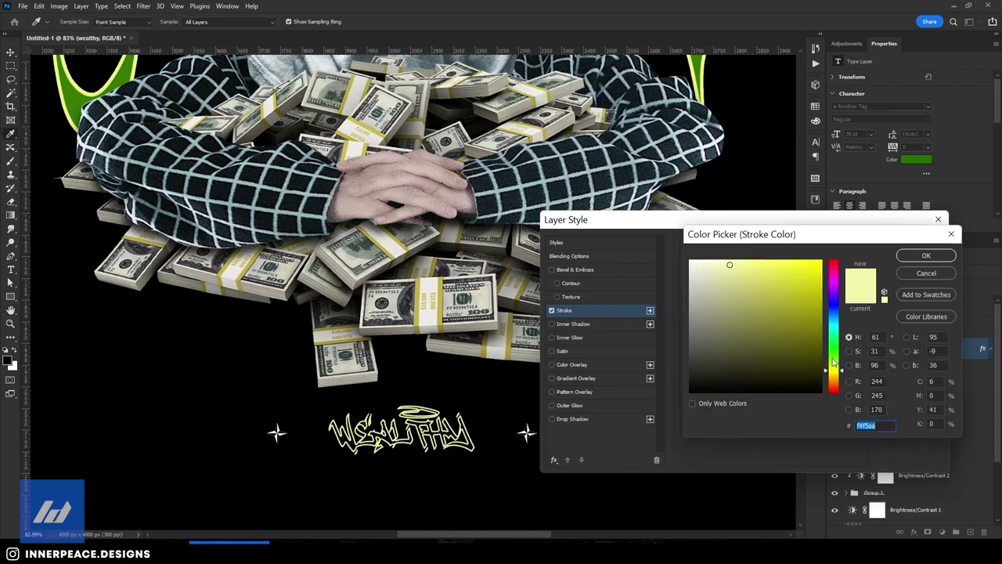
{"action": "left_click", "coordinate": [833, 359]}
{"action": "left_click", "coordinate": [811, 329]}
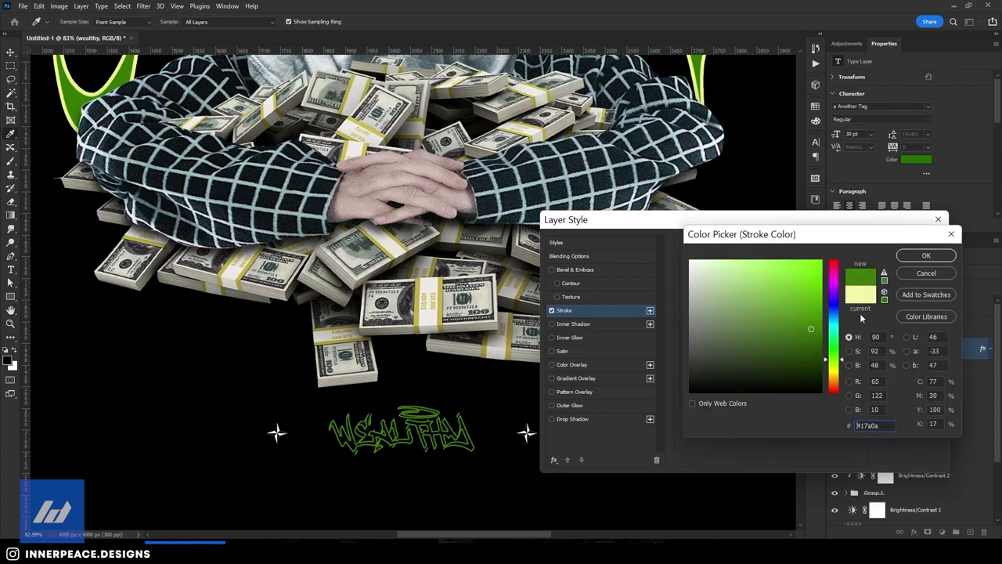
{"action": "key", "text": "Return"}
{"action": "key", "text": "Return"}
{"action": "scroll", "coordinate": [438, 442], "scroll_direction": "down", "scroll_amount": 3}
{"action": "scroll", "coordinate": [422, 438], "scroll_direction": "up", "scroll_amount": 3}
{"action": "scroll", "coordinate": [419, 440], "scroll_direction": "up", "scroll_amount": 2}
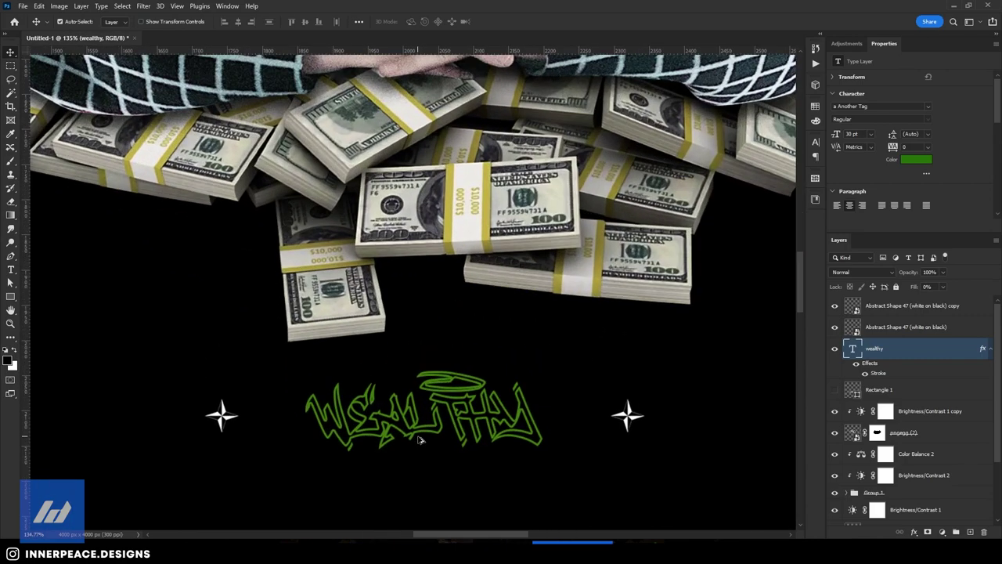
- Increase the WEALTHY stroke size by one step and apply it
{"action": "double_click", "coordinate": [880, 373]}
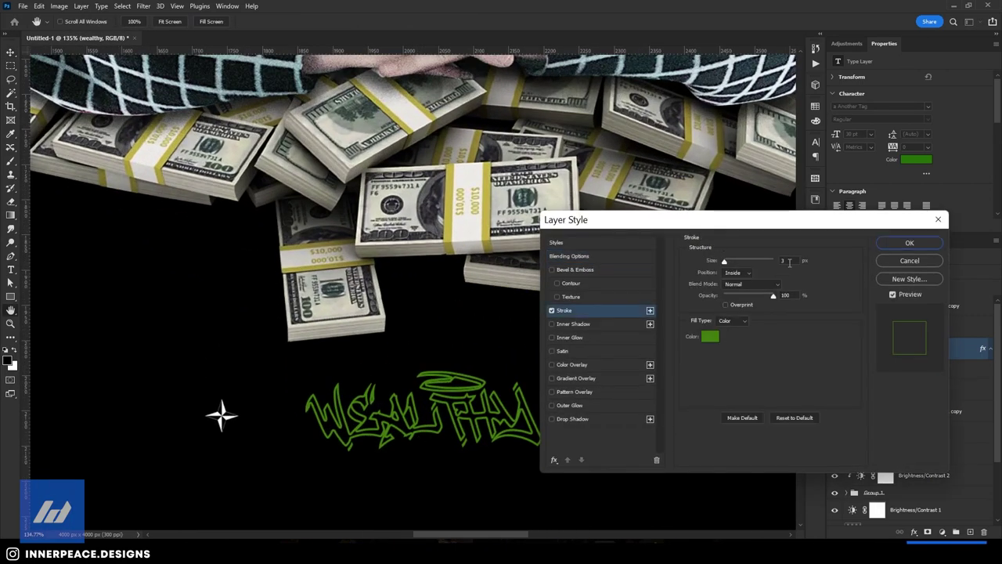
{"action": "left_click", "coordinate": [789, 262]}
{"action": "key", "text": "Up"}
{"action": "key", "text": "Up"}
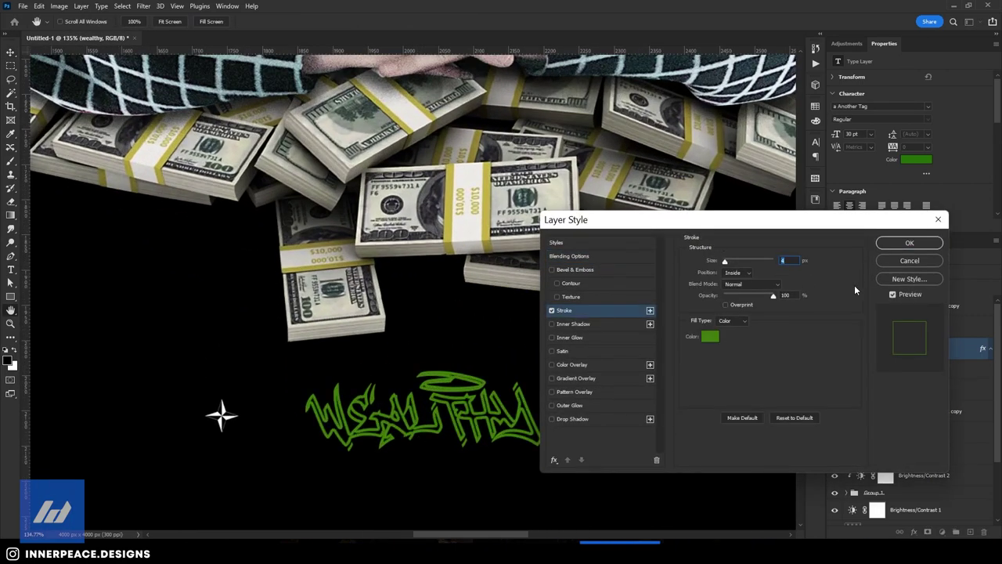
{"action": "key", "text": "Return"}
{"action": "scroll", "coordinate": [439, 439], "scroll_direction": "down", "scroll_amount": 3}
{"action": "scroll", "coordinate": [454, 462], "scroll_direction": "down", "scroll_amount": 2}
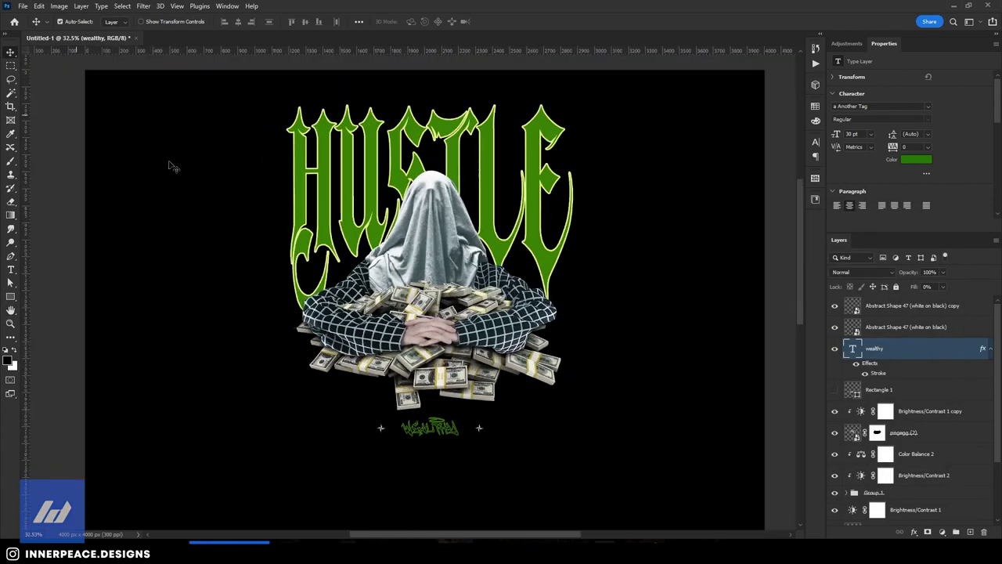
- Move both star layers inward, closer to WEALTHY
{"action": "scroll", "coordinate": [439, 427], "scroll_direction": "up", "scroll_amount": 3}
{"action": "scroll", "coordinate": [376, 418], "scroll_direction": "up", "scroll_amount": 2}
{"action": "left_click_drag", "start_coordinate": [262, 415], "coordinate": [313, 418]}
{"action": "left_click_drag", "start_coordinate": [675, 413], "coordinate": [644, 415]}
{"action": "scroll", "coordinate": [442, 425], "scroll_direction": "down", "scroll_amount": 2}
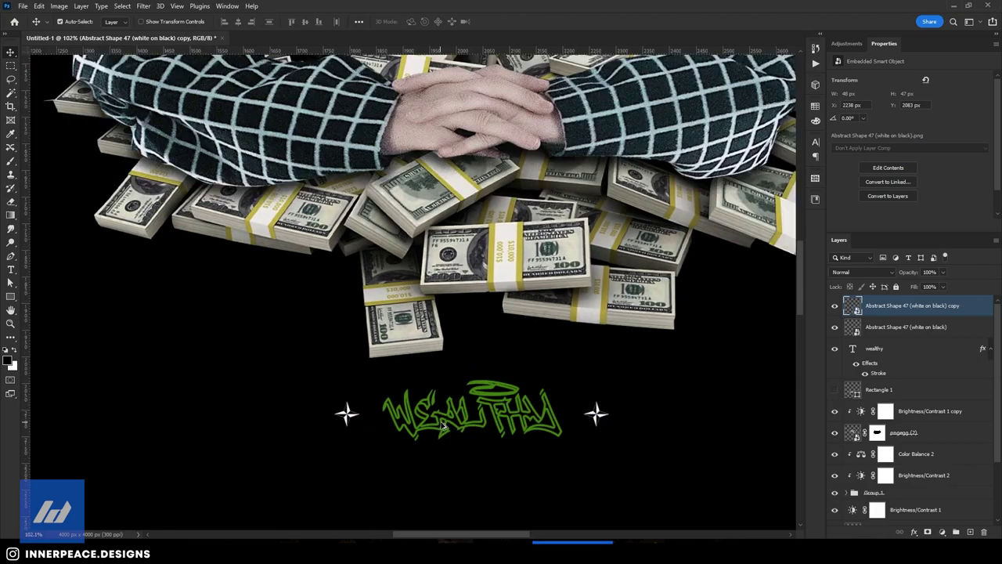
{"action": "scroll", "coordinate": [442, 425], "scroll_direction": "up", "scroll_amount": 1}
- Stamp all visible layers into a new Layer 1 with Ctrl+Alt+Shift+E
{"action": "scroll", "coordinate": [443, 427], "scroll_direction": "down", "scroll_amount": 3}
{"action": "scroll", "coordinate": [438, 453], "scroll_direction": "down", "scroll_amount": 2}
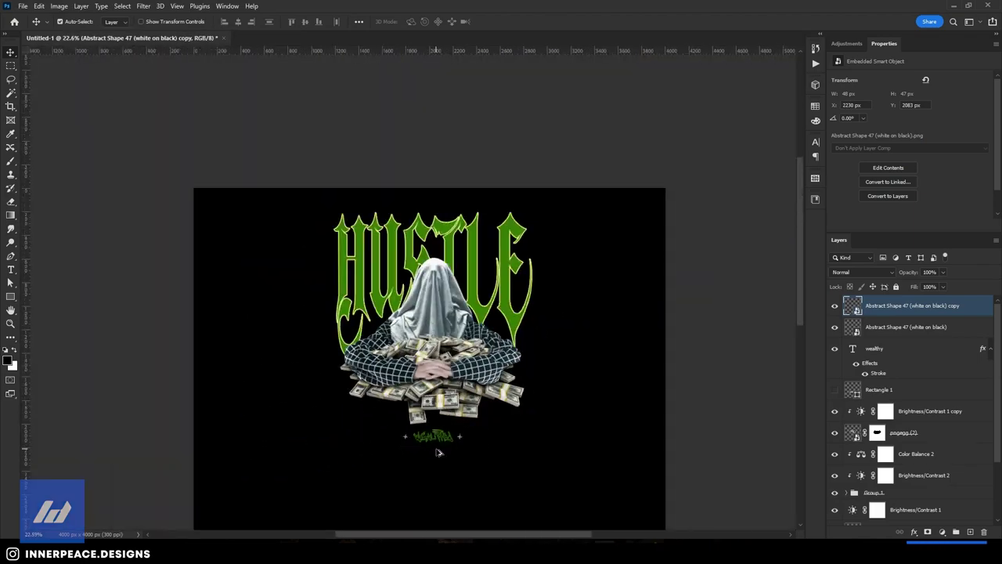
{"action": "scroll", "coordinate": [438, 452], "scroll_direction": "up", "scroll_amount": 2}
{"action": "scroll", "coordinate": [908, 407], "scroll_direction": "down", "scroll_amount": 3}
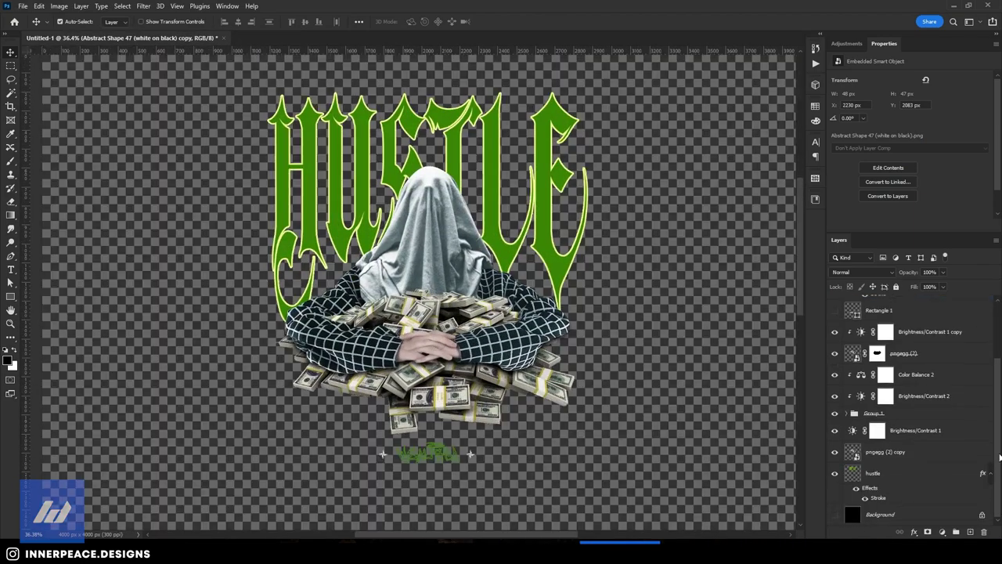
{"action": "scroll", "coordinate": [869, 487], "scroll_direction": "up", "scroll_amount": 3}
{"action": "key", "text": "ctrl+shift+alt+e"}
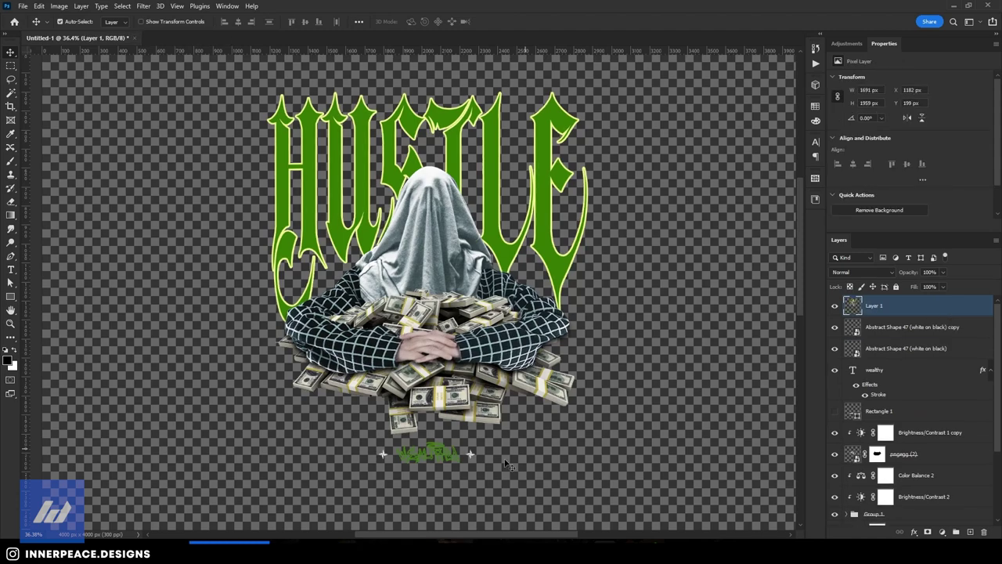
{"action": "left_click", "coordinate": [374, 552]}
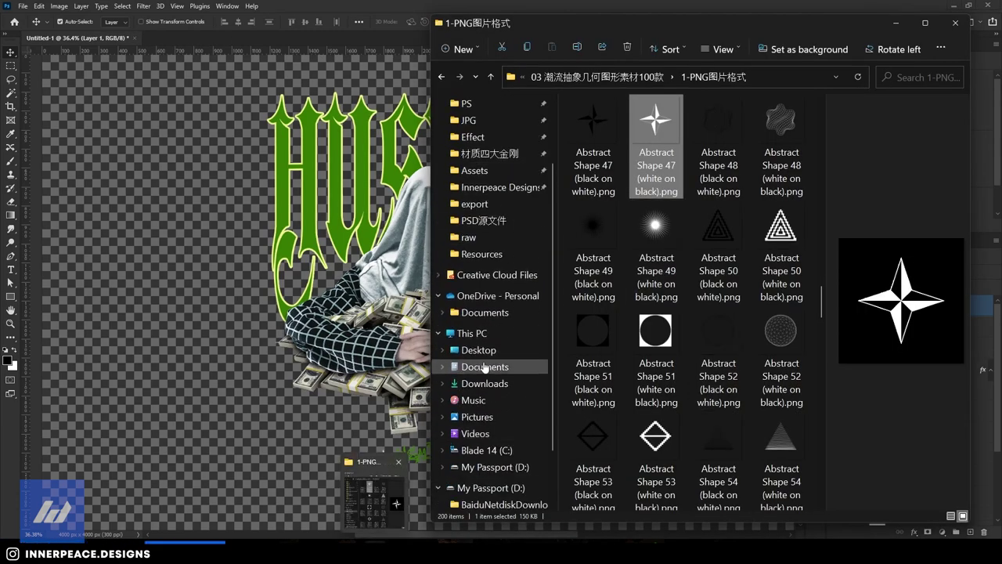
- Open Hoodie mockup template.psd from the Desktop
{"action": "left_click", "coordinate": [478, 350]}
{"action": "double_click", "coordinate": [575, 313]}
{"action": "key", "text": "Right"}
{"action": "key", "text": "Right"}
{"action": "key", "text": "Right"}
{"action": "key", "text": "Return"}
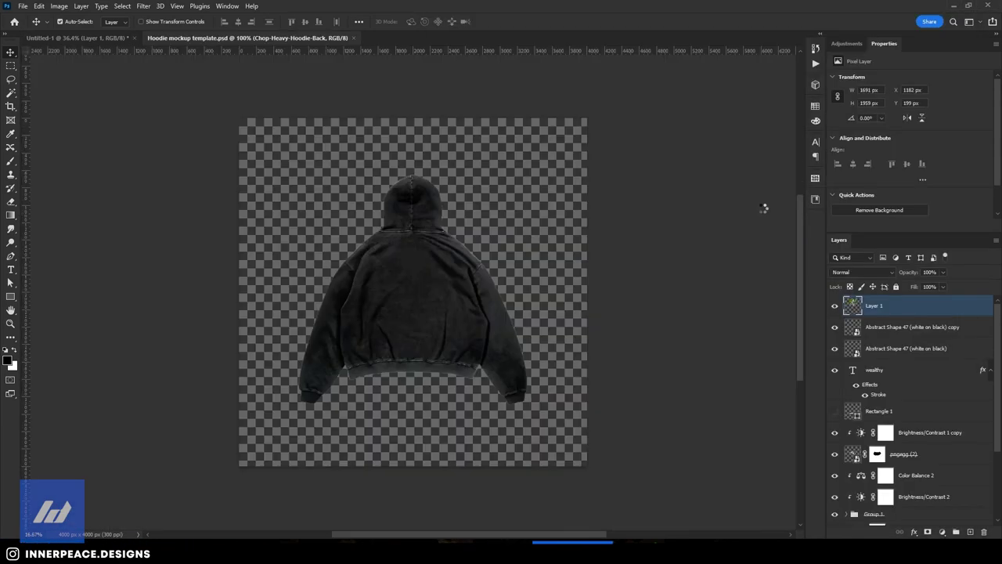
- Drag the HUSTLE design into the mockup and scale it onto the hoodie's upper back
{"action": "key", "text": "ctrl+Tab"}
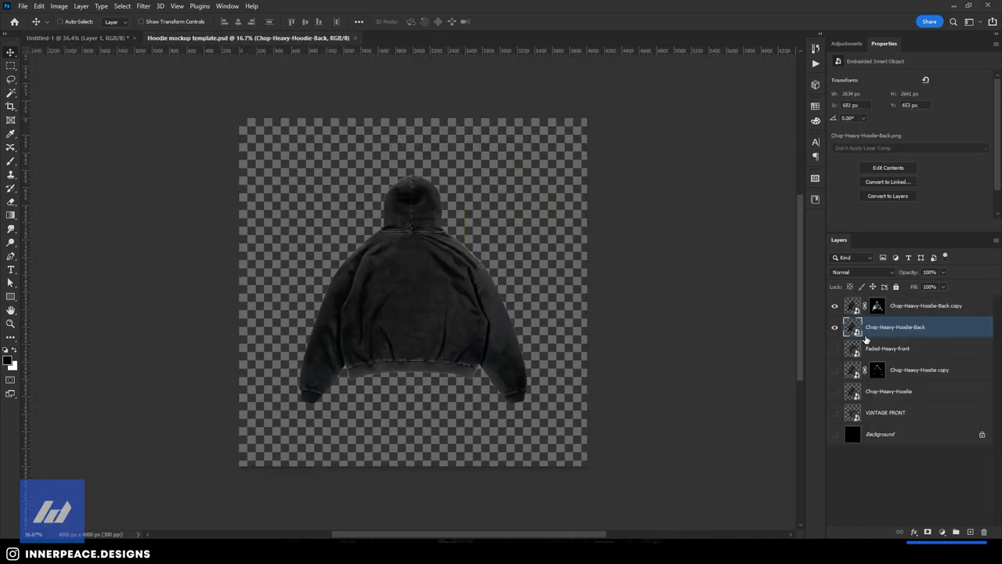
{"action": "left_click_drag", "start_coordinate": [262, 38], "coordinate": [624, 352]}
{"action": "key", "text": "ctrl+t"}
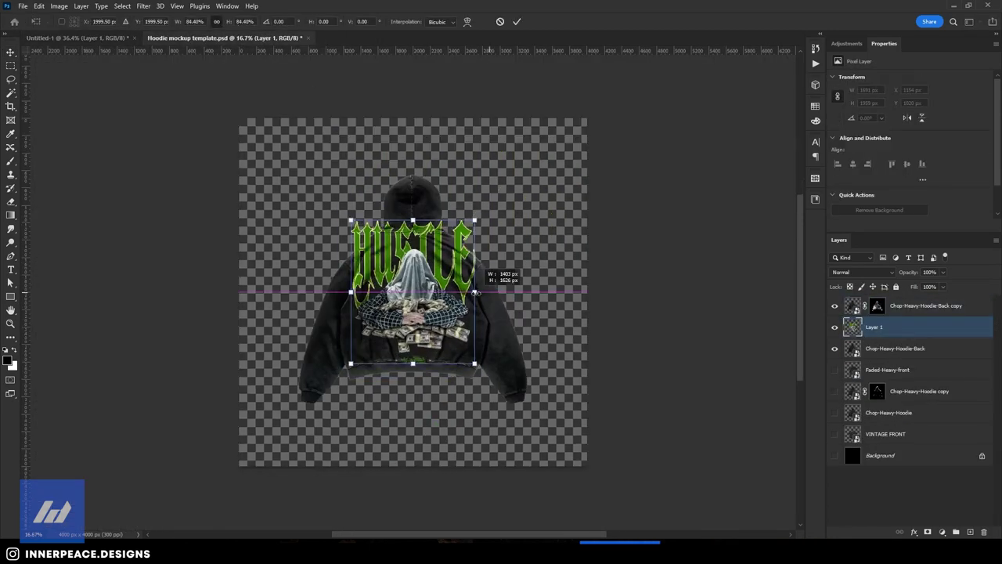
{"action": "left_click_drag", "start_coordinate": [490, 372], "coordinate": [490, 345]}
{"action": "scroll", "coordinate": [487, 274], "scroll_direction": "up", "scroll_amount": 5}
{"action": "left_click_drag", "start_coordinate": [384, 294], "coordinate": [399, 313]}
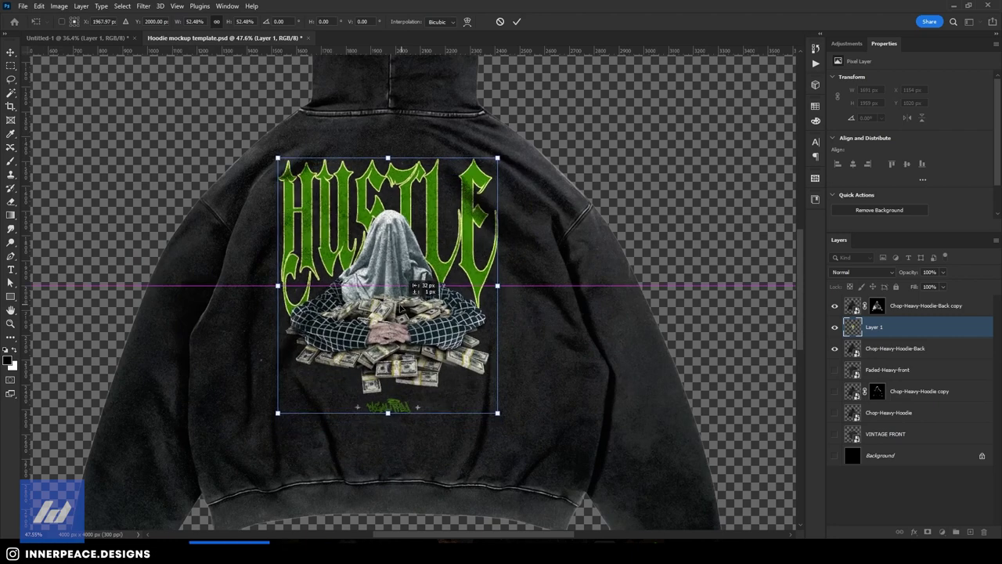
{"action": "left_click_drag", "start_coordinate": [496, 430], "coordinate": [517, 441]}
{"action": "key", "text": "Return"}
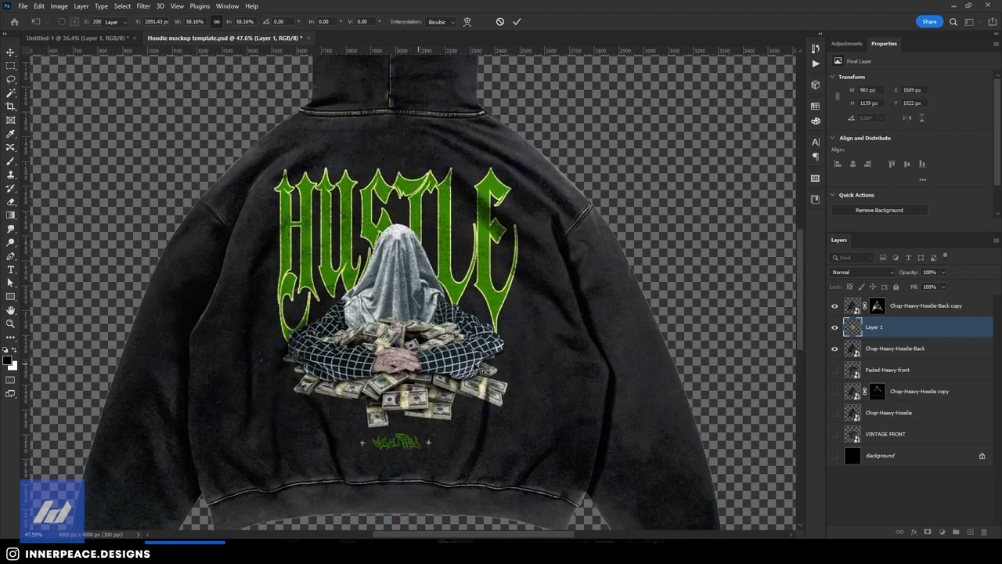
- Set the design layer's blend mode to Screen and show the black Background layer
{"action": "left_click", "coordinate": [900, 305]}
{"action": "left_click", "coordinate": [858, 327]}
{"action": "left_click", "coordinate": [861, 271]}
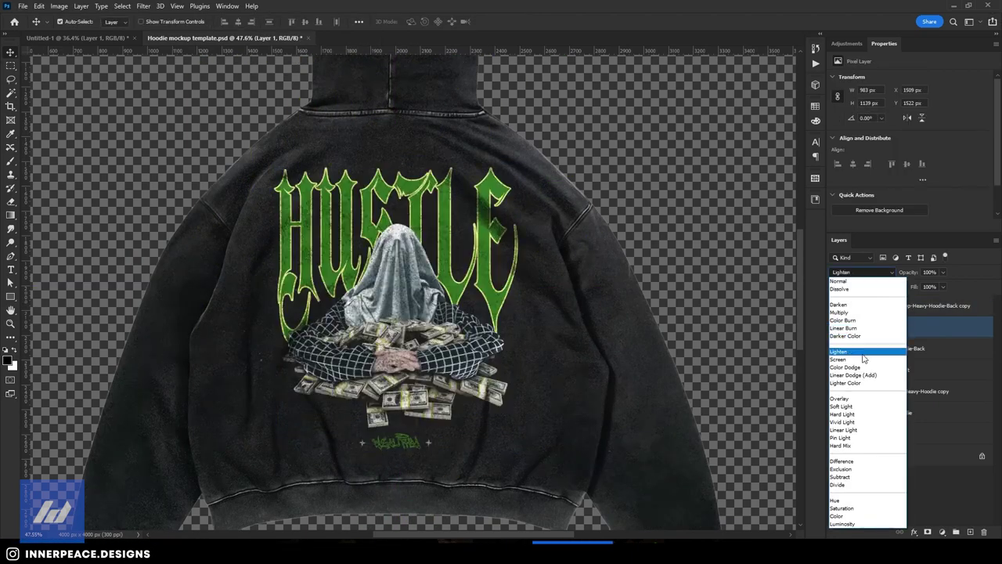
{"action": "left_click", "coordinate": [908, 359]}
{"action": "left_click", "coordinate": [983, 307]}
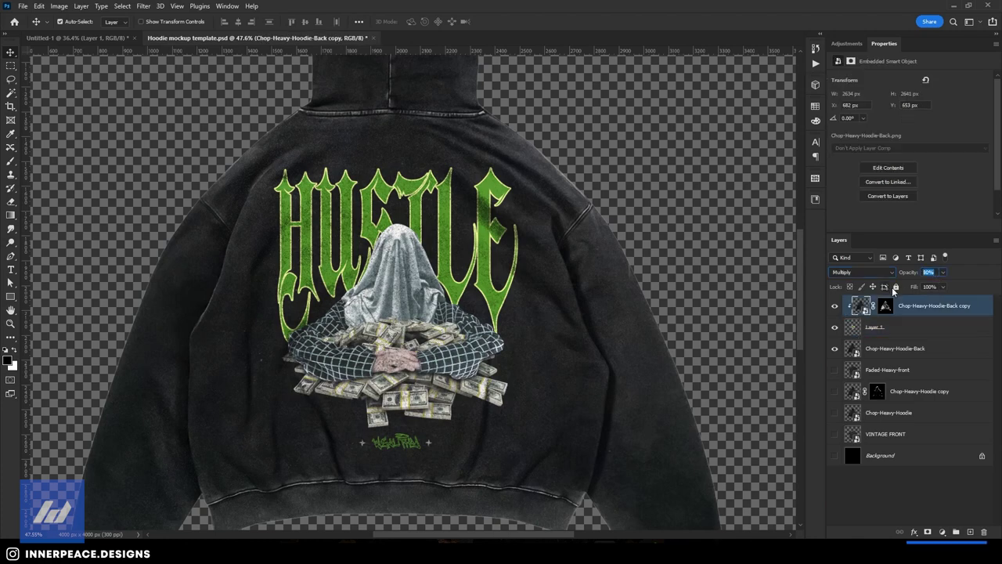
{"action": "left_click", "coordinate": [917, 503]}
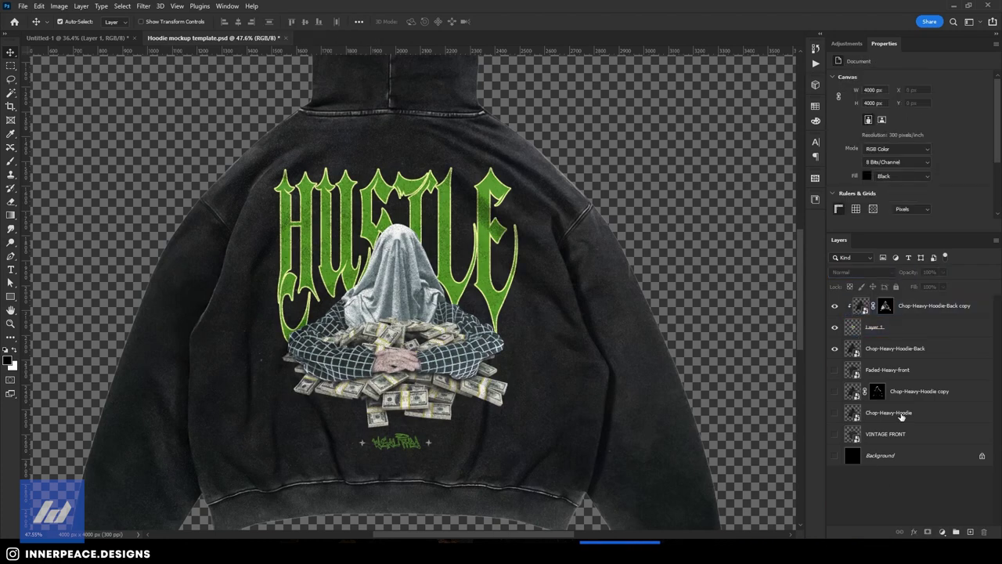
{"action": "scroll", "coordinate": [452, 293], "scroll_direction": "down", "scroll_amount": 3}
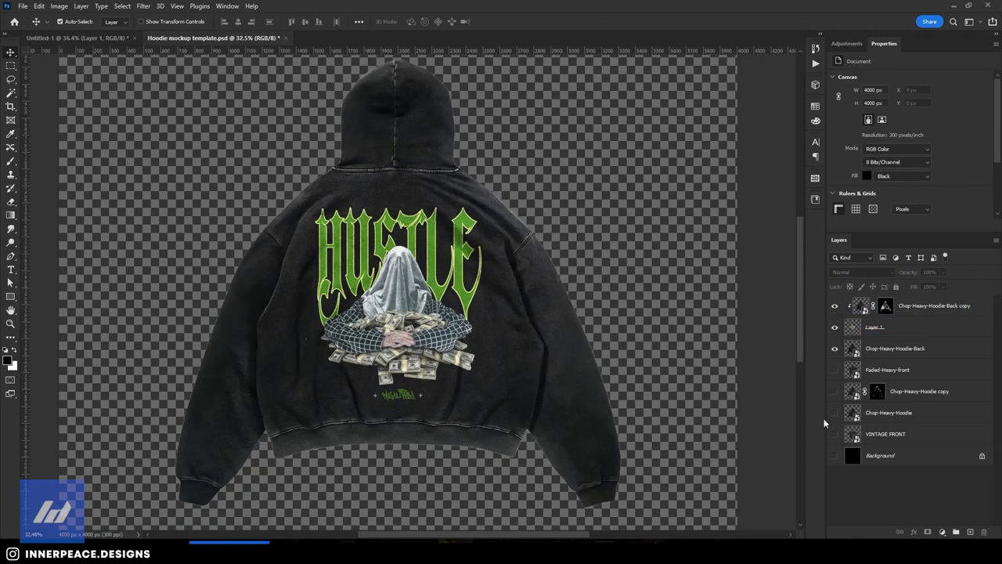
{"action": "left_click", "coordinate": [834, 455]}
{"action": "left_click", "coordinate": [23, 6]}
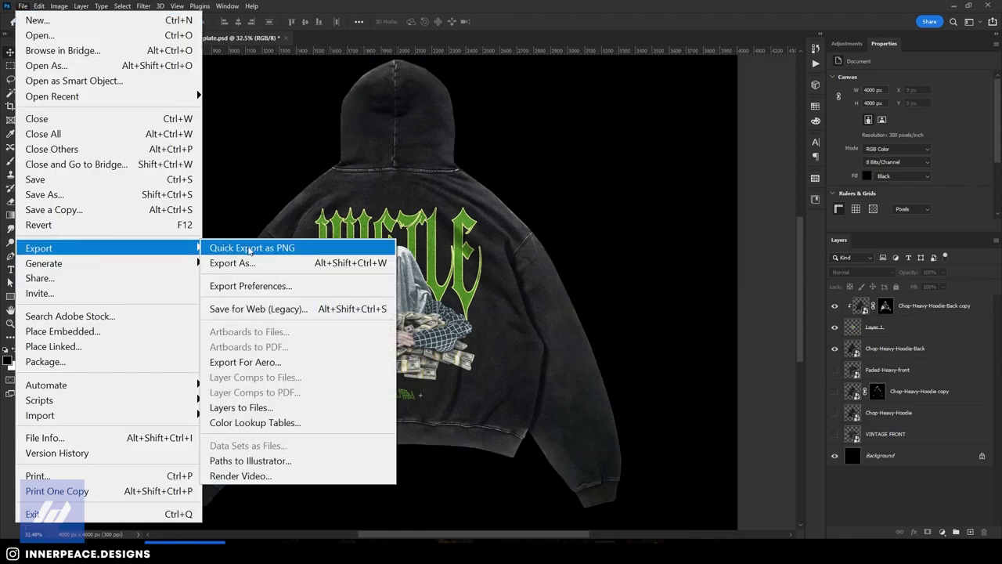
- Set Export As to JPG format at 4000 × 4000 px
{"action": "left_click", "coordinate": [242, 266]}
{"action": "left_click", "coordinate": [699, 99]}
{"action": "left_click", "coordinate": [678, 135]}
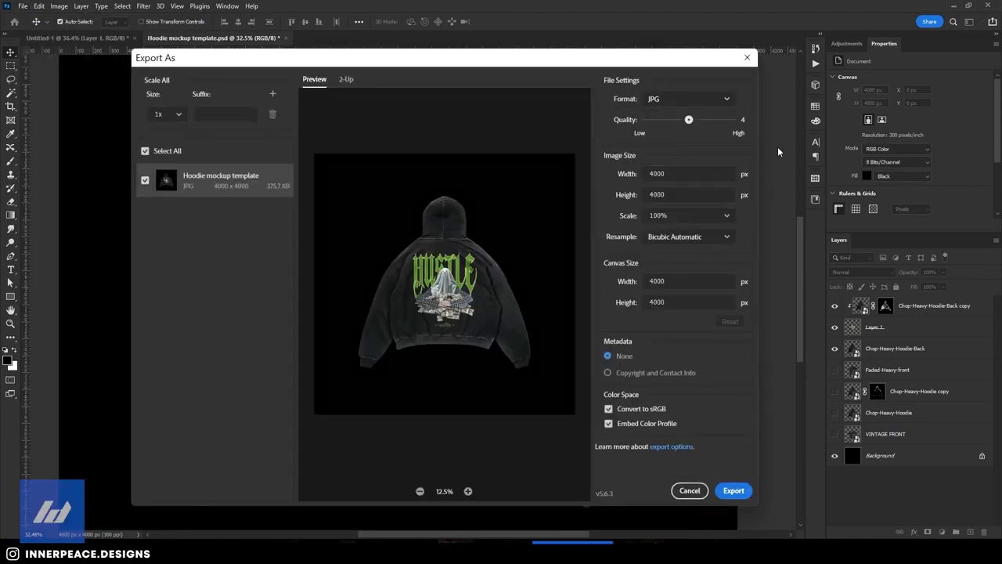